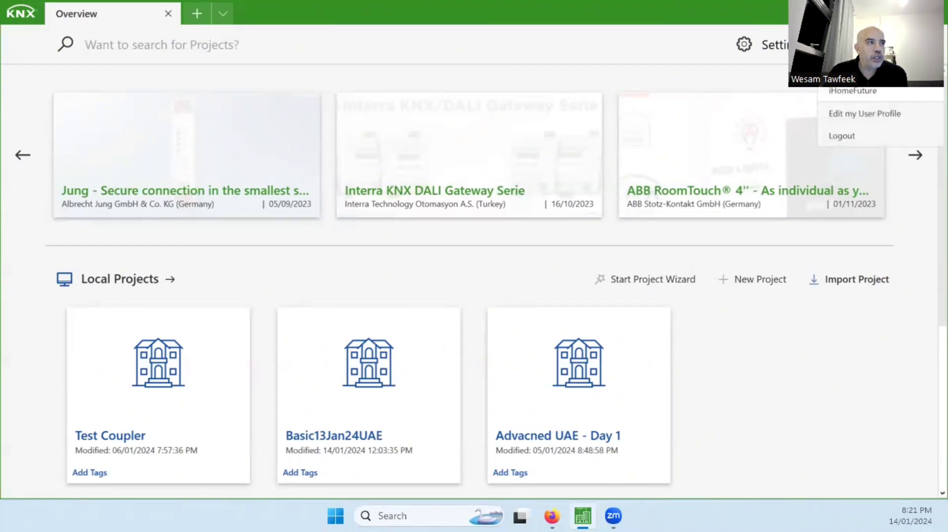
- Check for software updates in the settings and review the licensing and ETS Apps pages
click(760, 1)
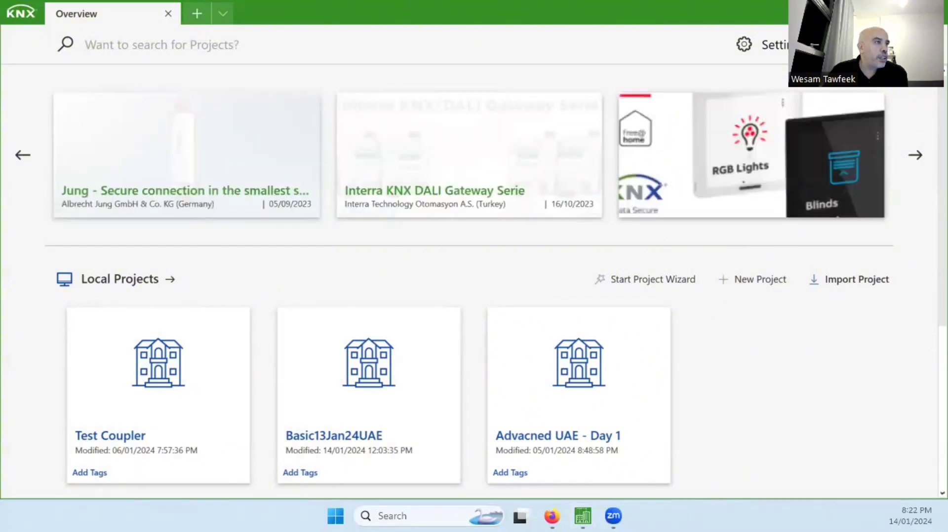
click(760, 45)
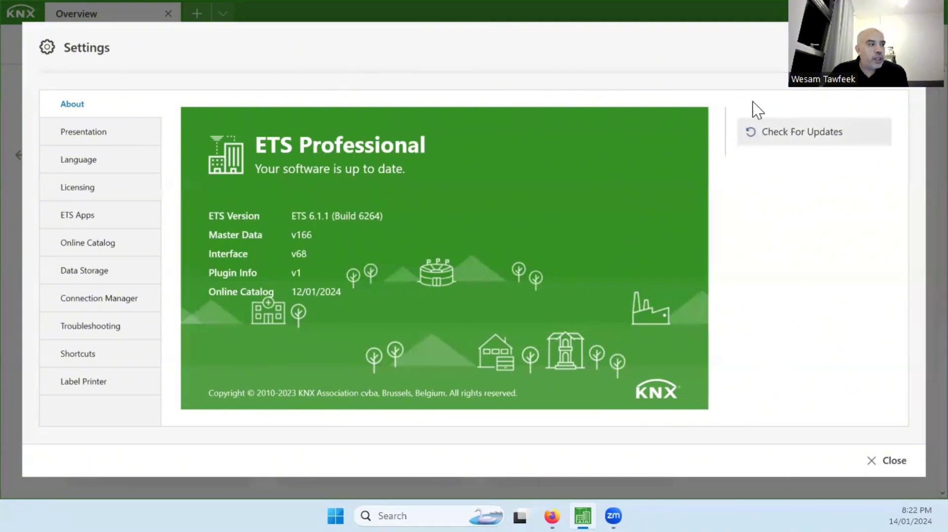
click(773, 141)
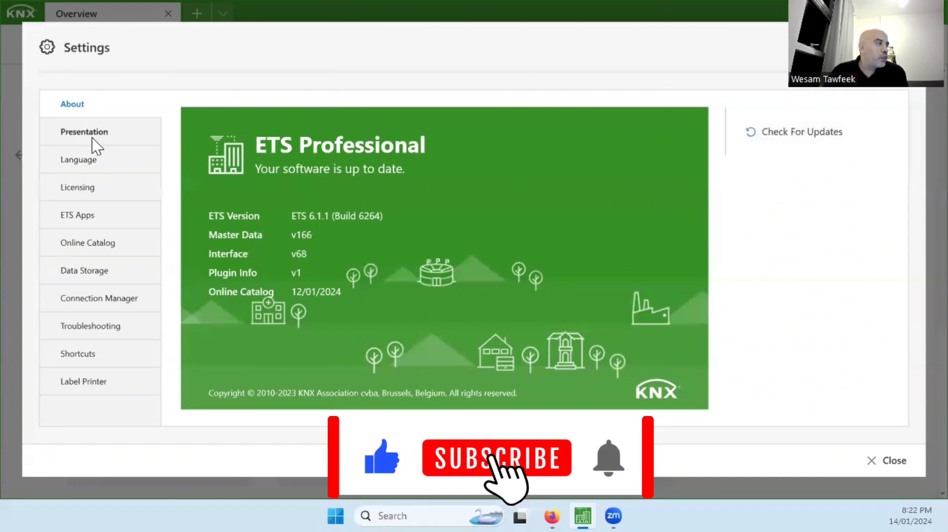
click(79, 188)
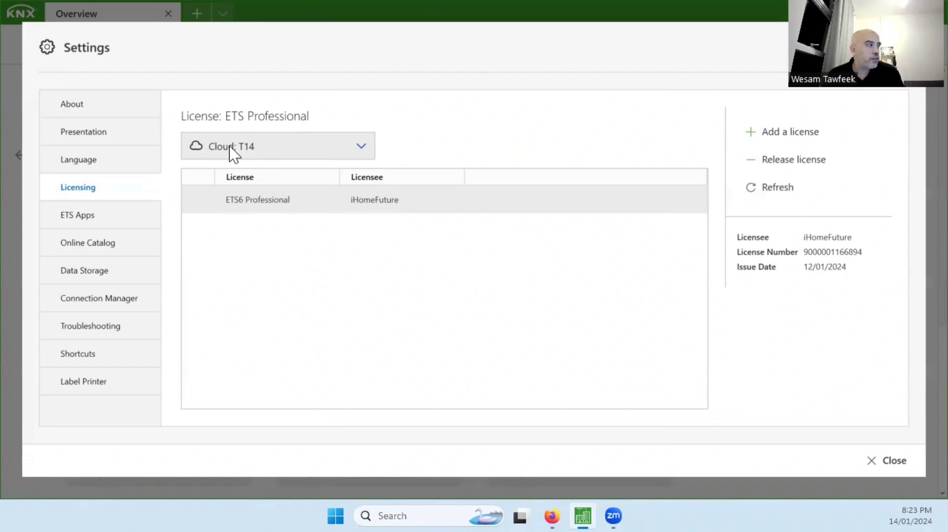
click(80, 222)
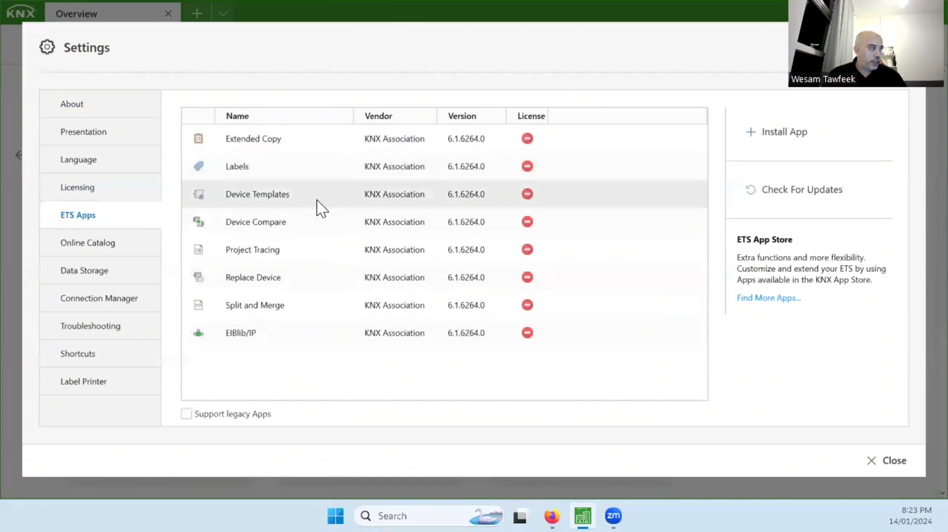
- Select United Arab Emirates as the online catalog's market and close the settings
click(137, 247)
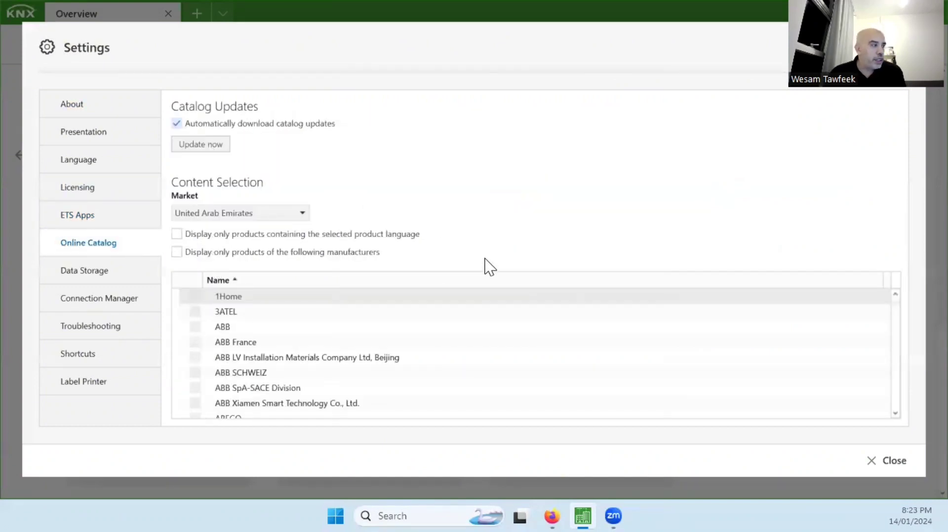
click(284, 221)
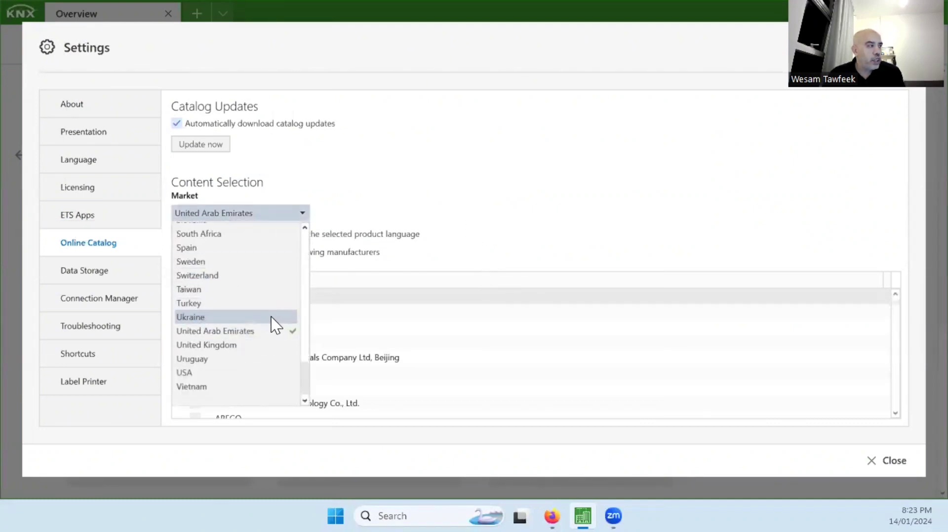
click(265, 331)
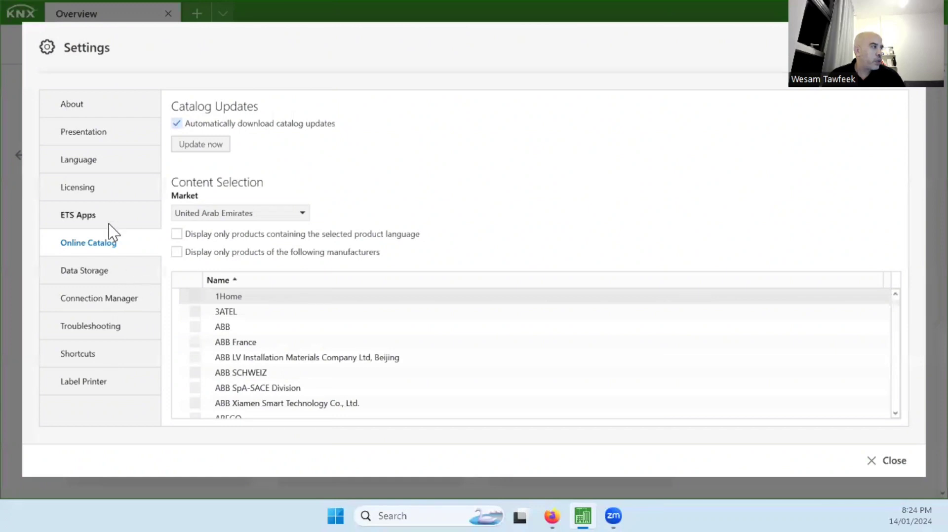
click(884, 462)
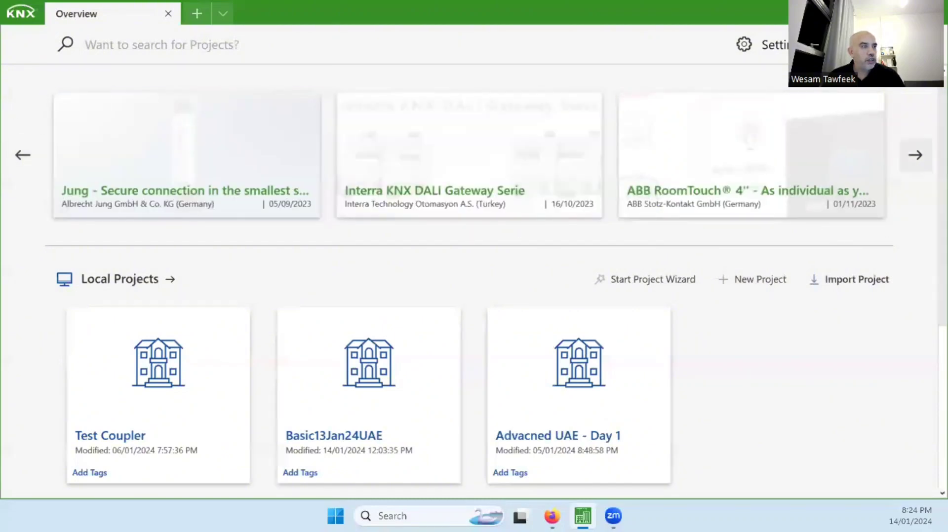
- Browse the product news banners and look over the local projects and archive sections
click(916, 155)
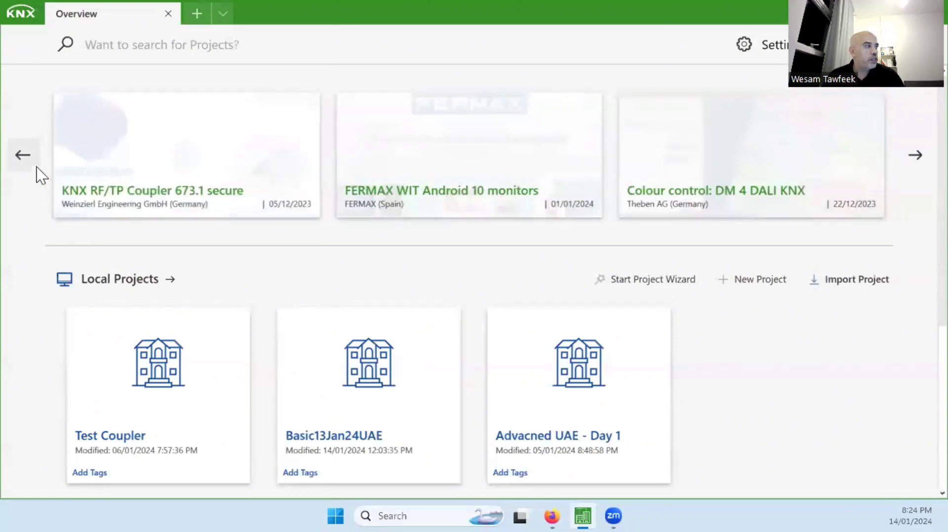
click(28, 160)
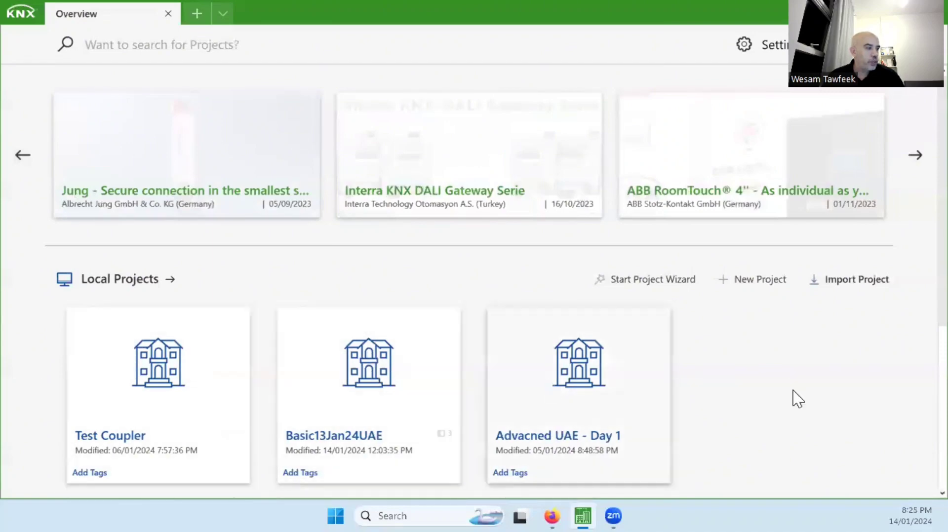
scroll(804, 394, down, 2)
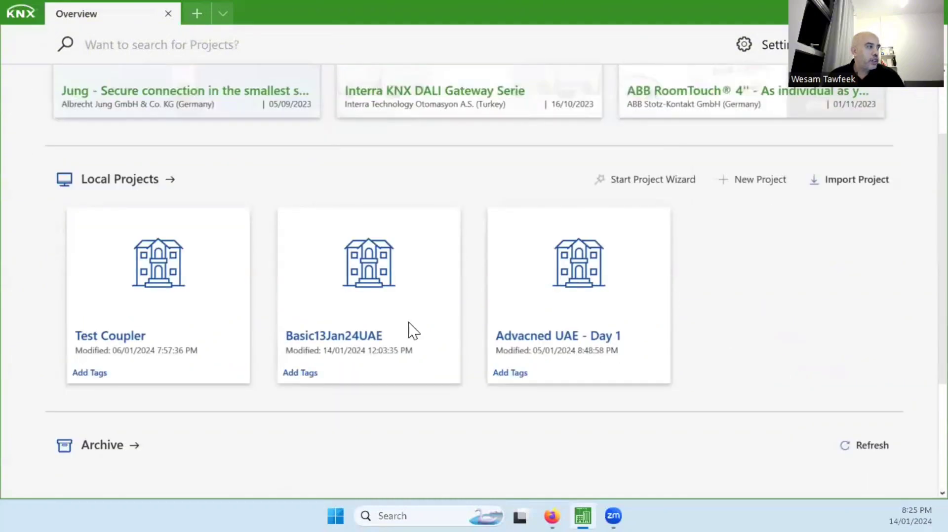
scroll(93, 321, up, 1)
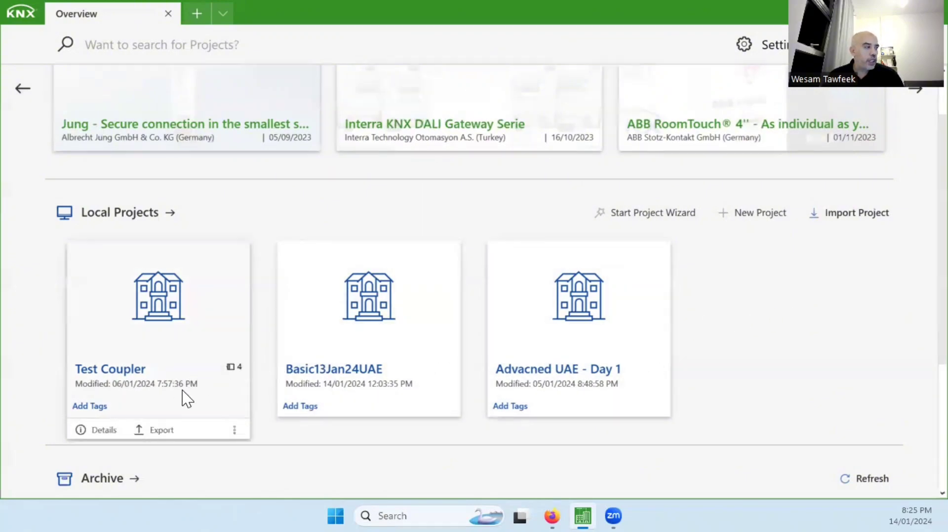
- View the file dialogs for exporting the Test Coupler project and importing a project, cancelling both
click(154, 430)
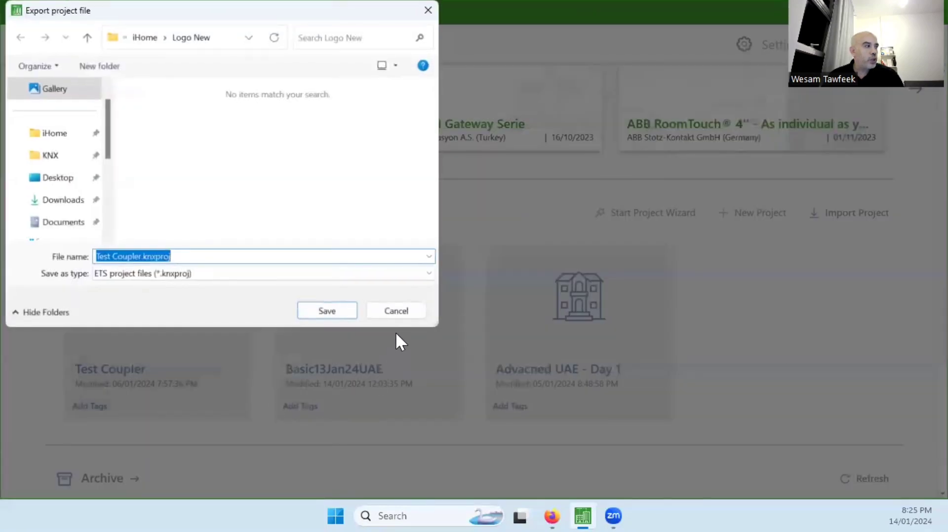
click(398, 313)
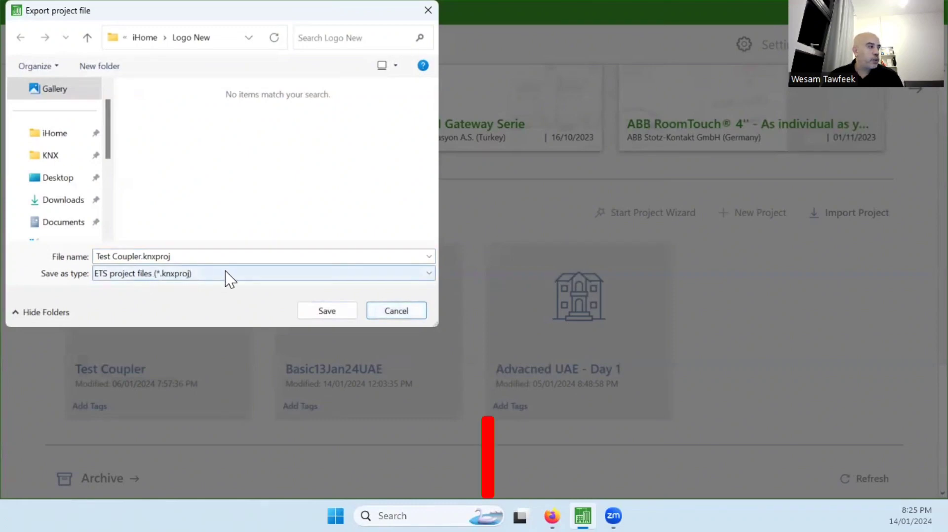
click(396, 311)
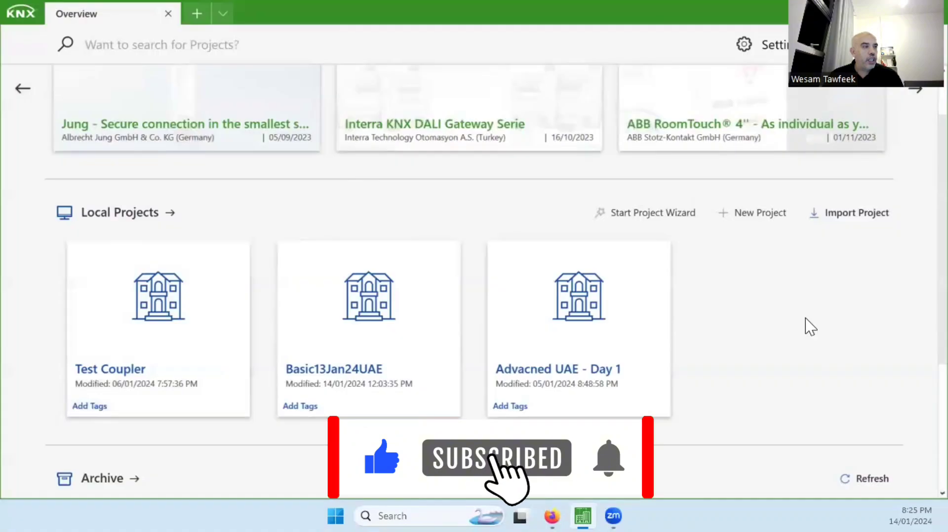
click(843, 224)
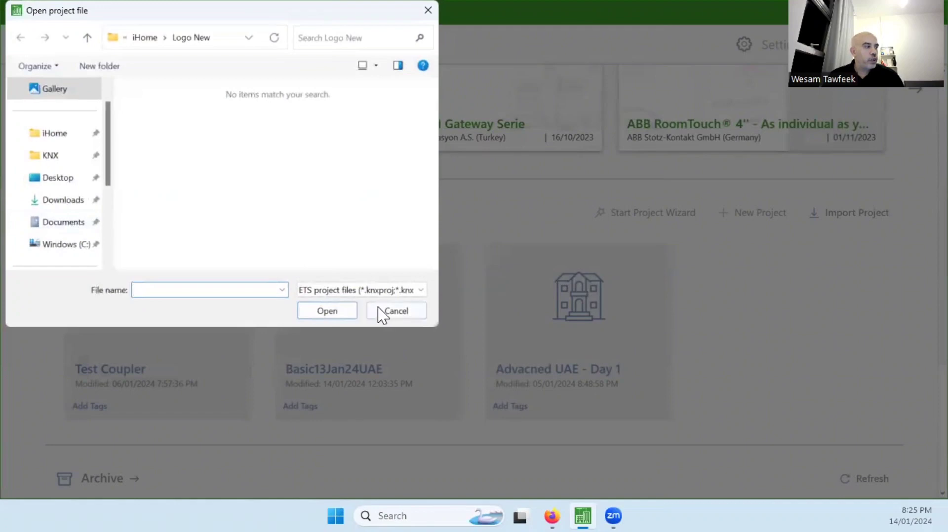
click(383, 316)
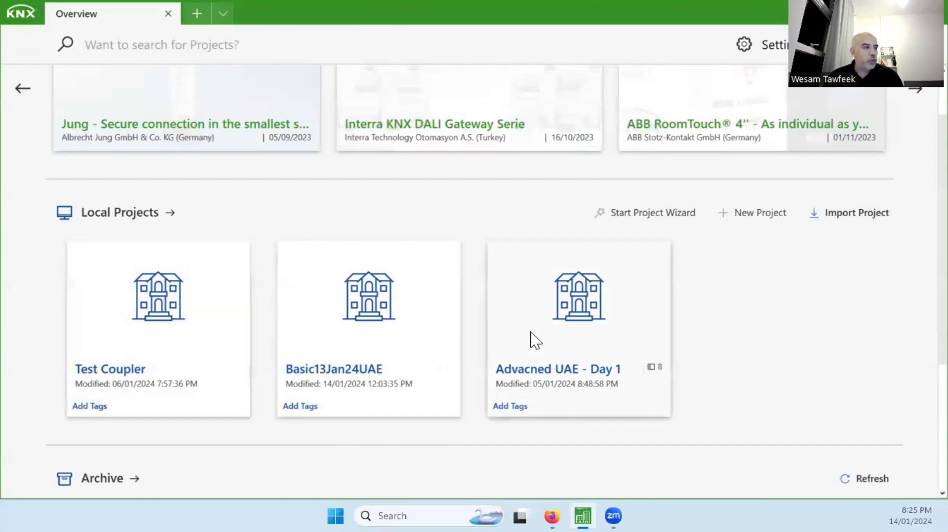
- View the additional actions available for the Test Coupler project without running any of them
scroll(201, 341, down, 1)
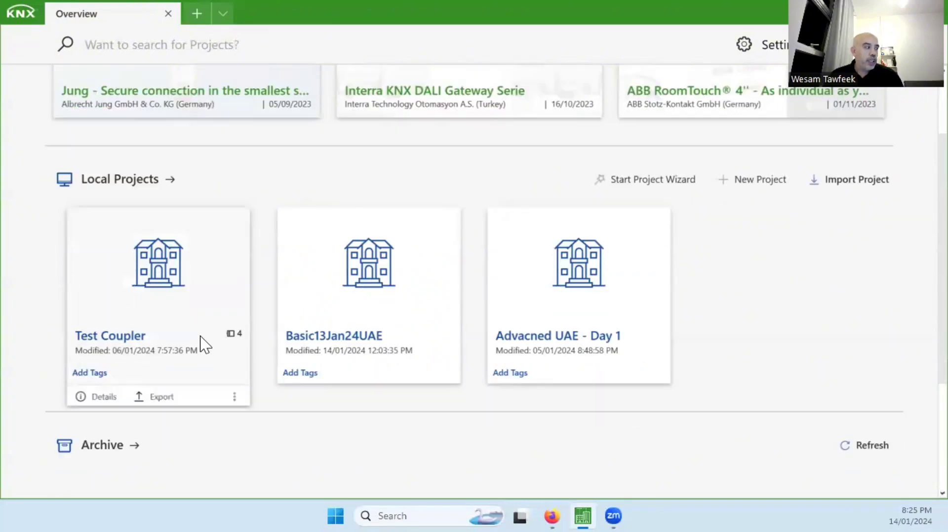
click(234, 398)
mouse_move(206, 450)
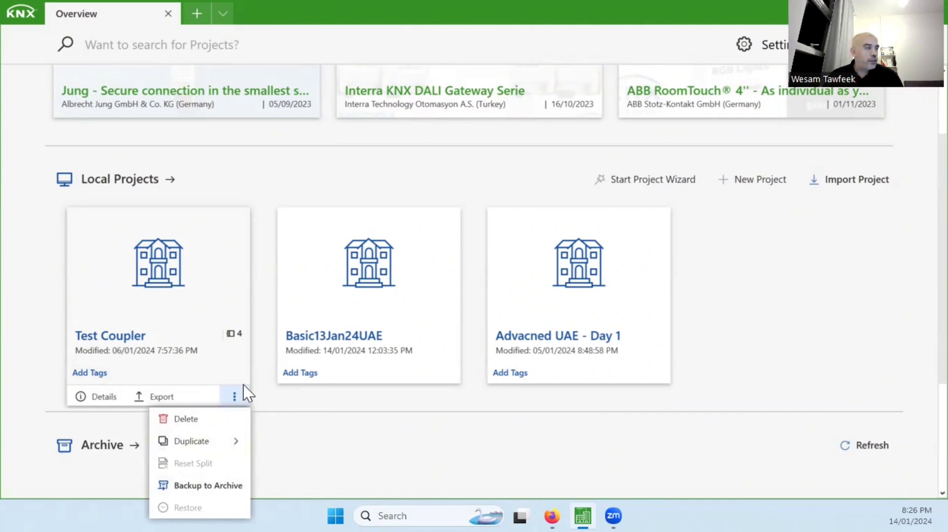
click(188, 329)
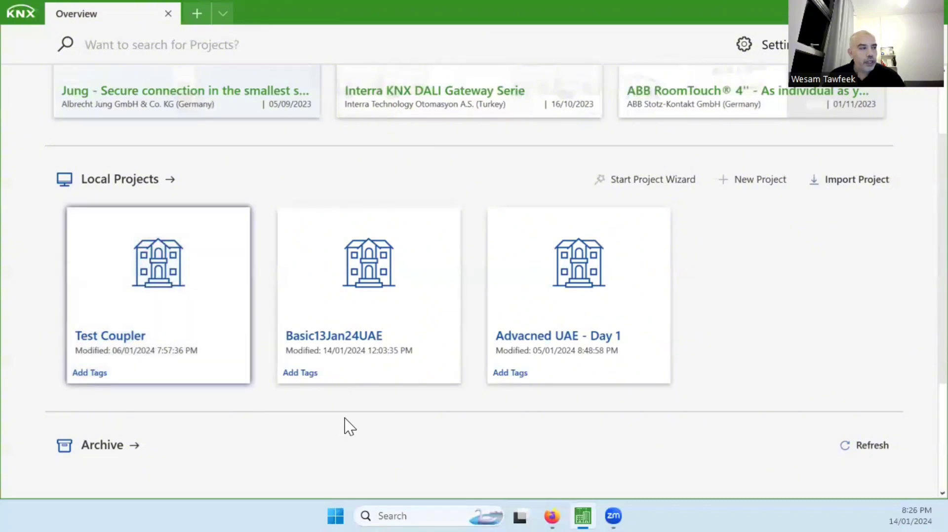
- Create a new project named DemoProject with TP as its backbone
click(776, 177)
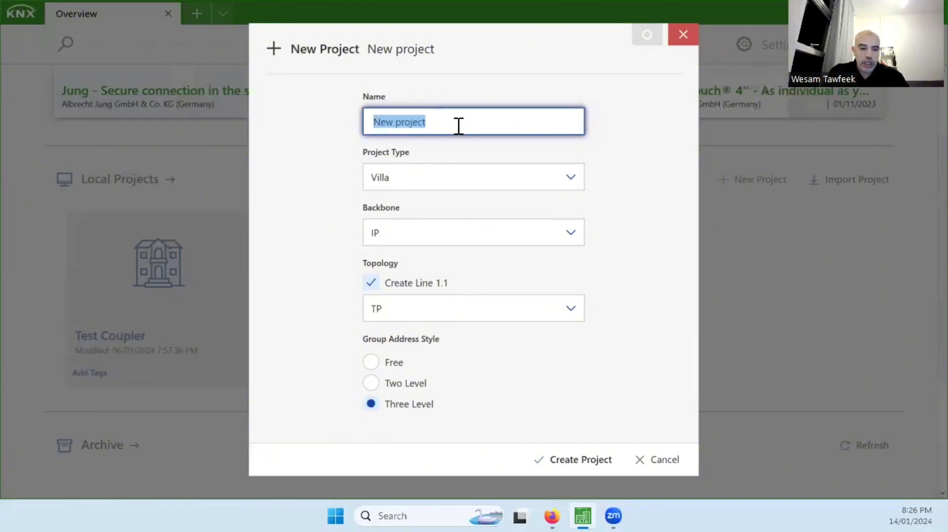
text(DemoP)
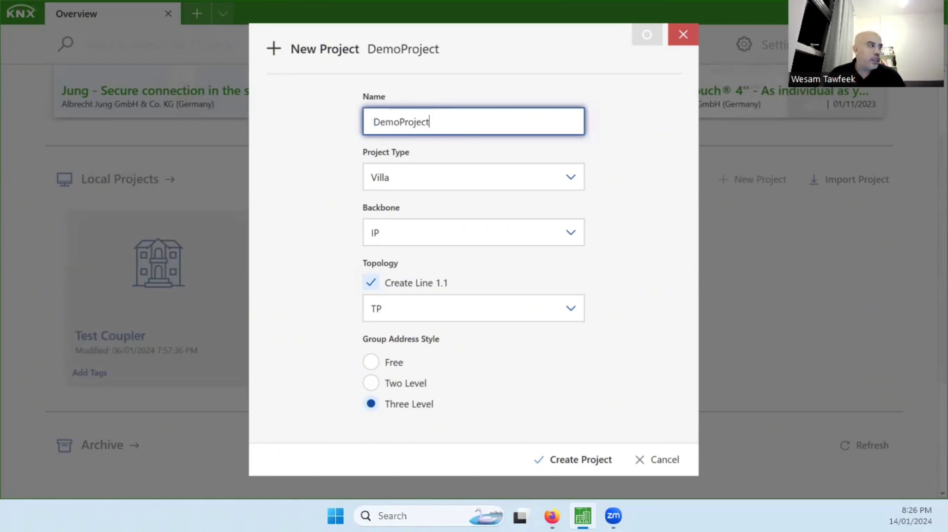
click(461, 233)
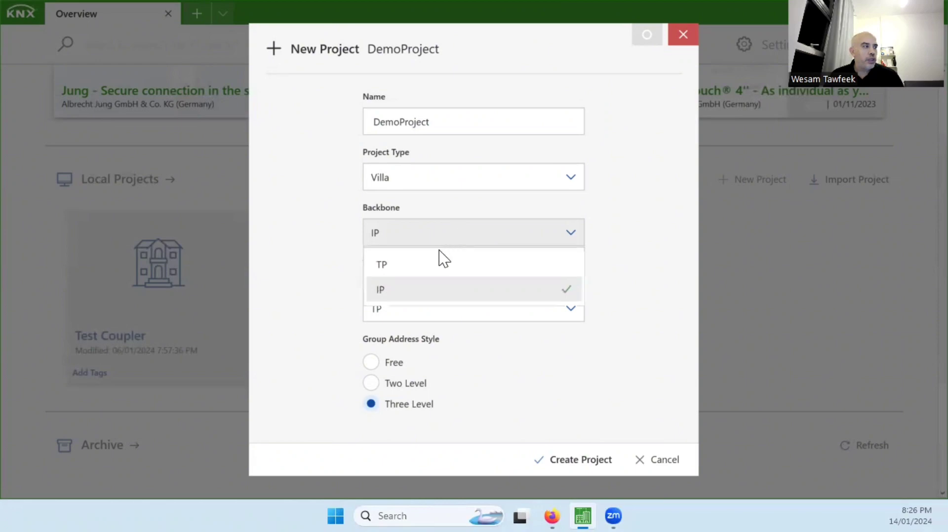
click(434, 267)
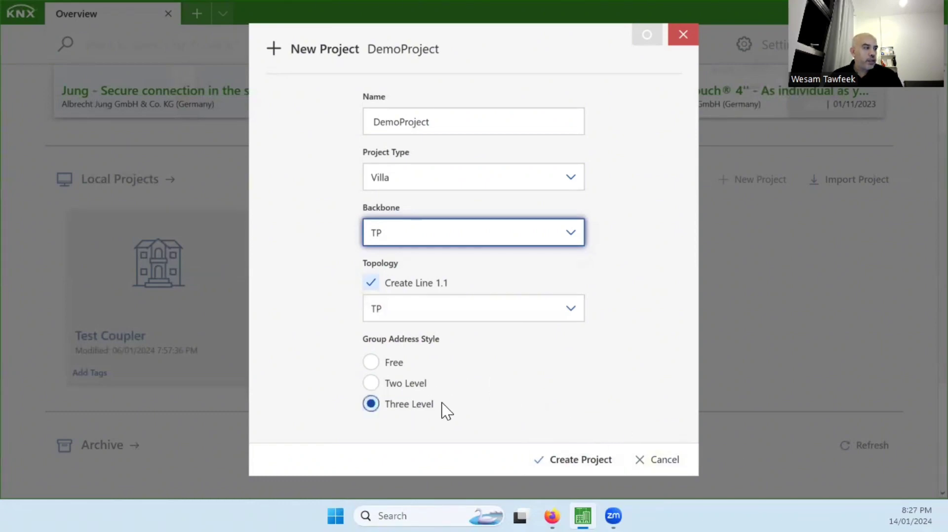
click(602, 443)
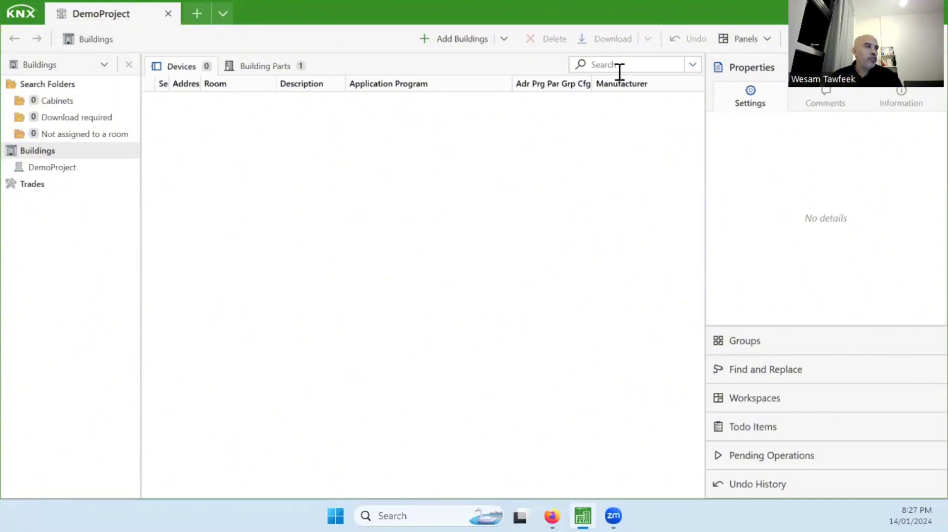
- View the project's Topology in the current panel, then return it to Buildings
click(93, 68)
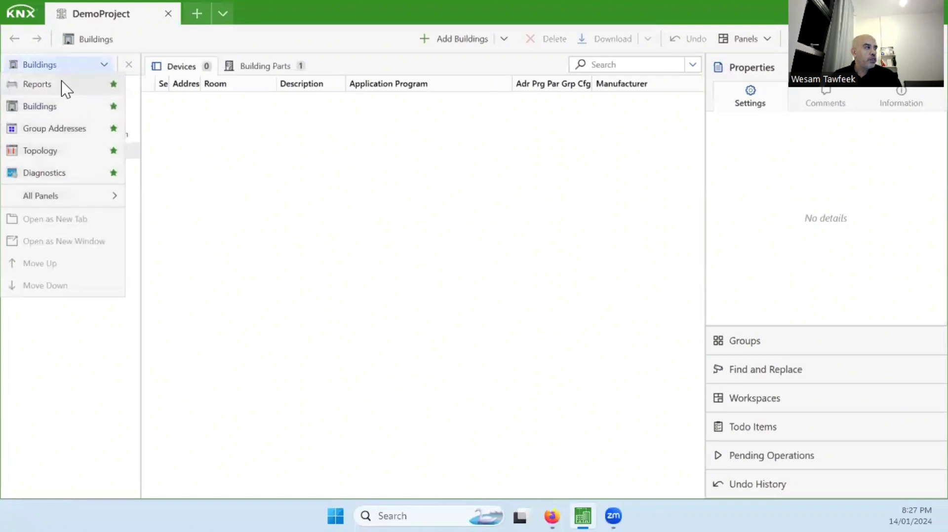
click(59, 152)
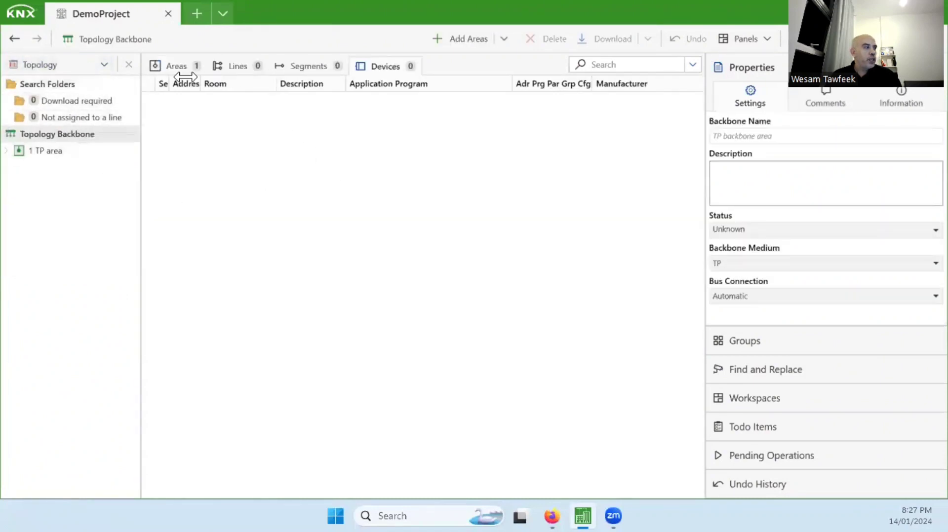
click(101, 65)
click(69, 108)
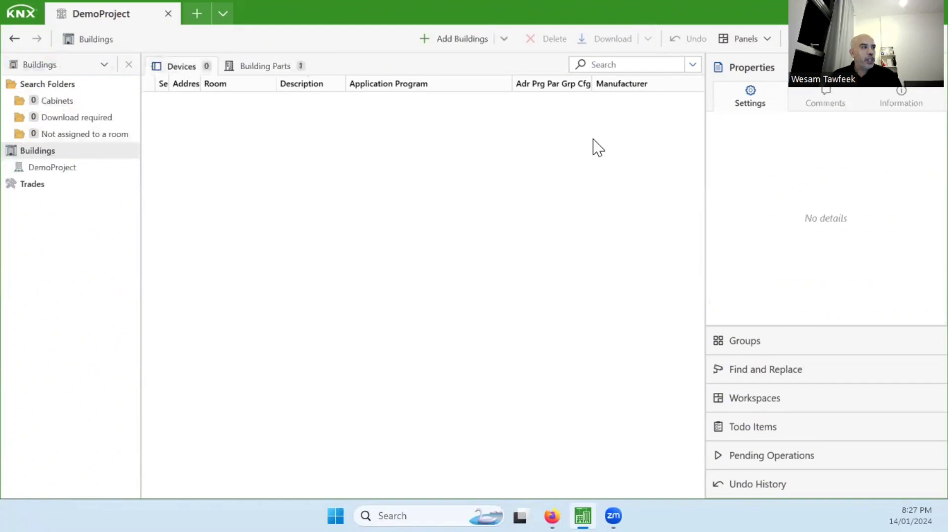
- Add a Topology panel to the workspace and move it above the Buildings panel
click(765, 38)
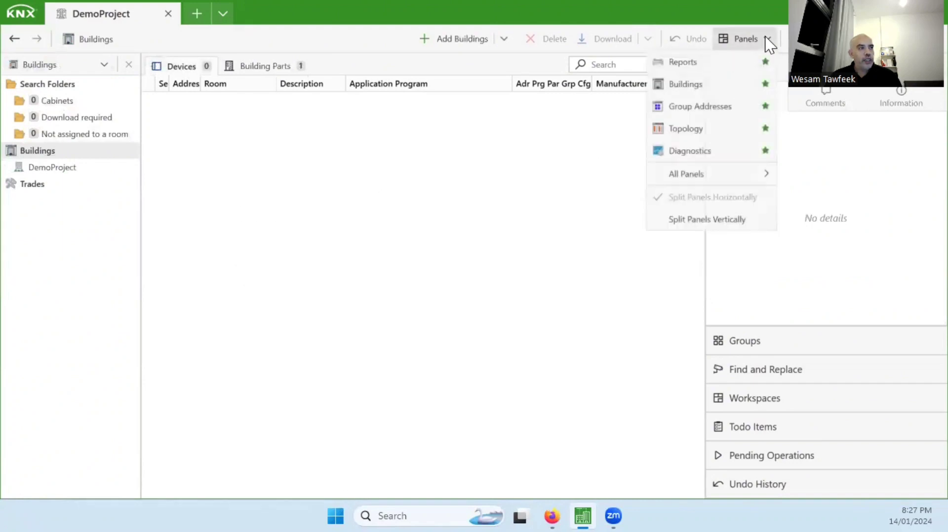
click(701, 132)
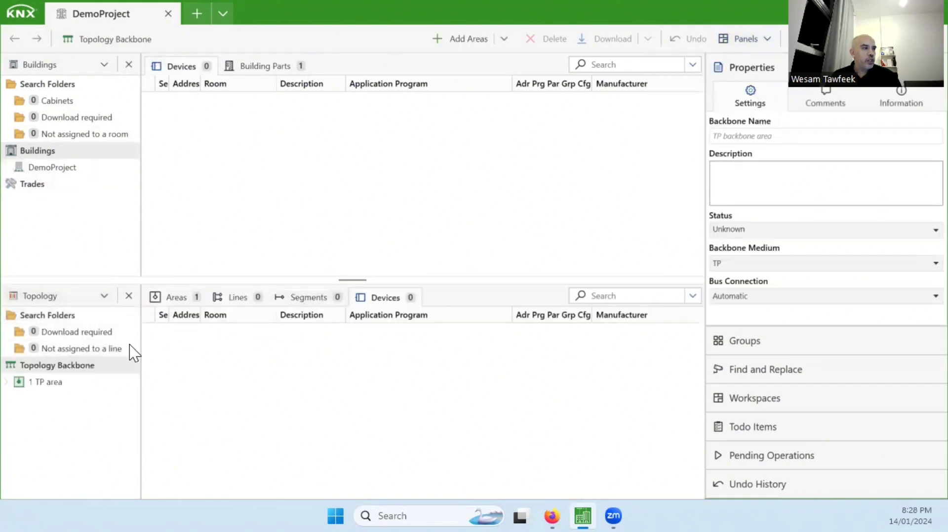
click(105, 297)
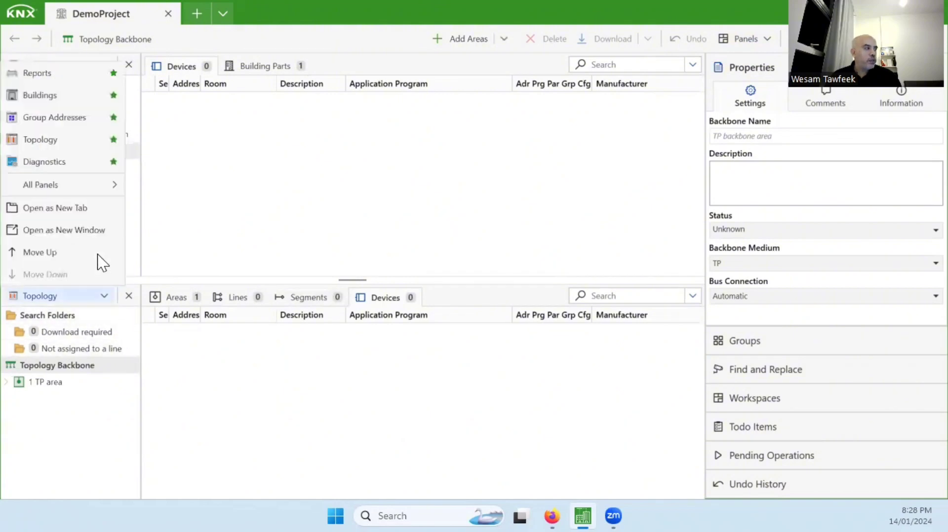
click(51, 253)
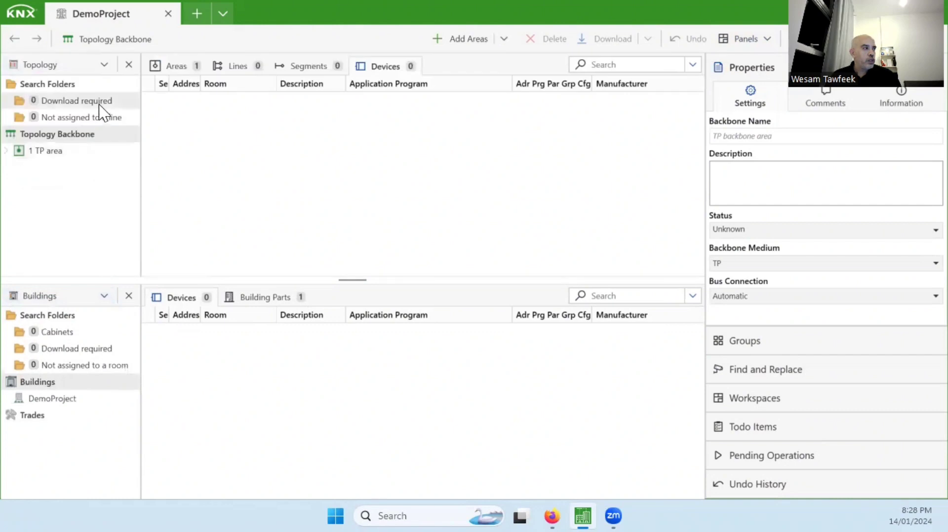
- Move the Buildings panel back above the Topology panel and close the Topology panel
click(105, 297)
click(83, 261)
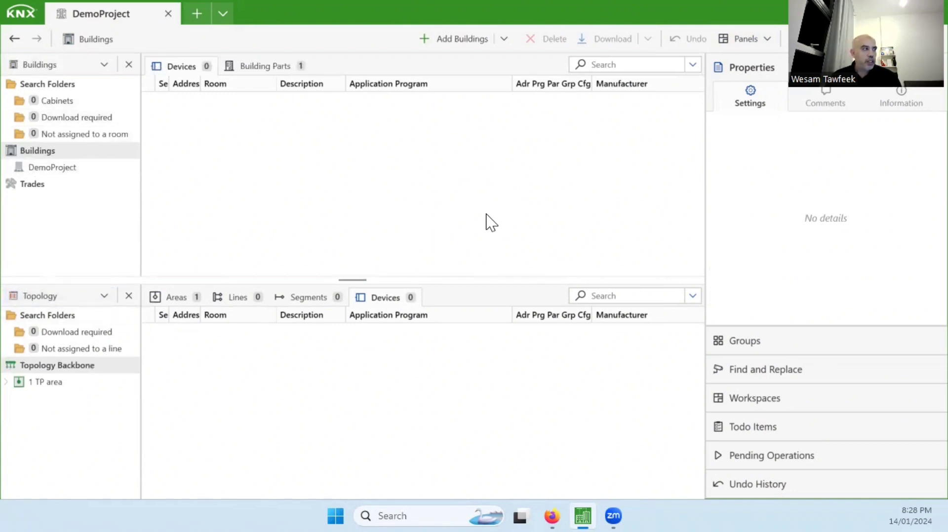
click(129, 296)
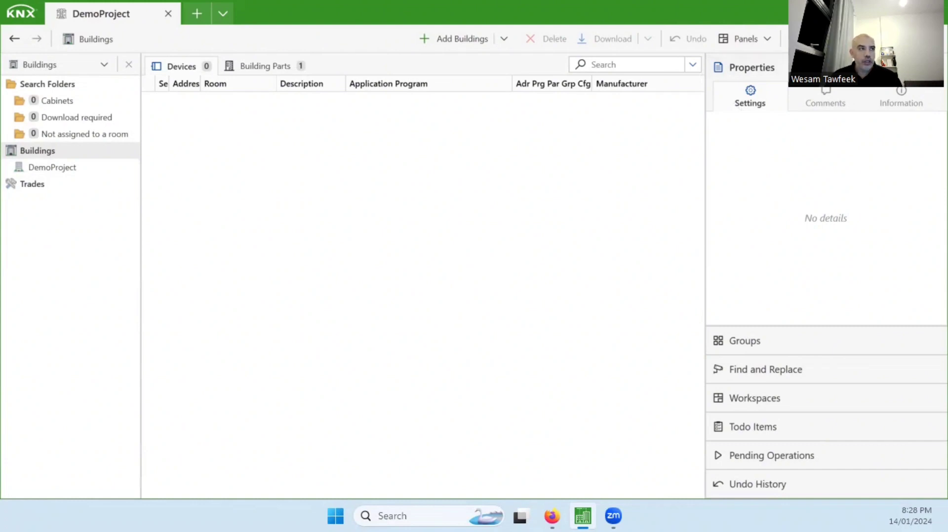
- Collapse the Properties sidebar, expand it again, and leave it collapsed to widen the workspace
click(935, 67)
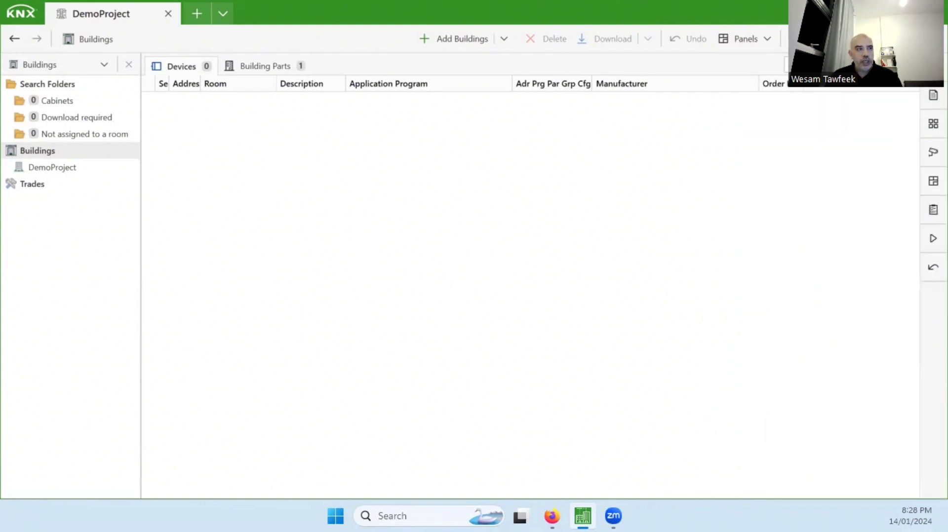
click(934, 95)
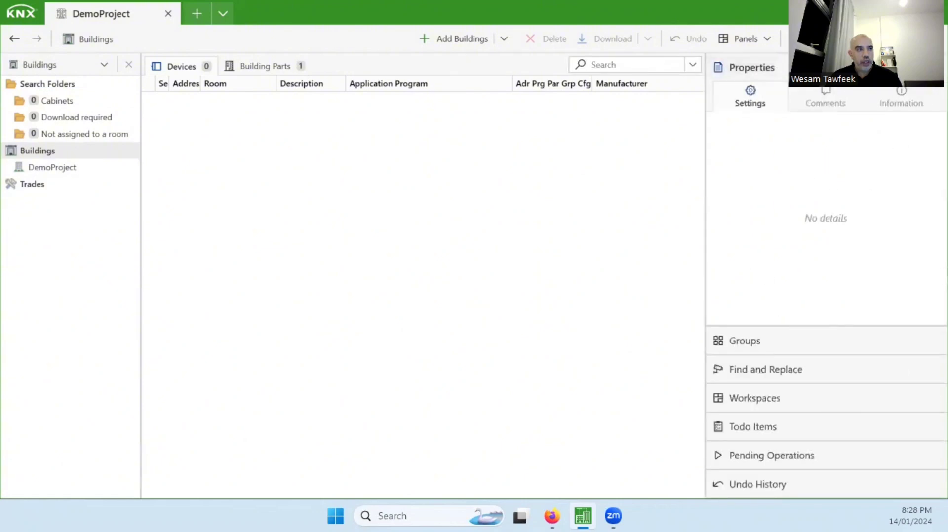
click(935, 67)
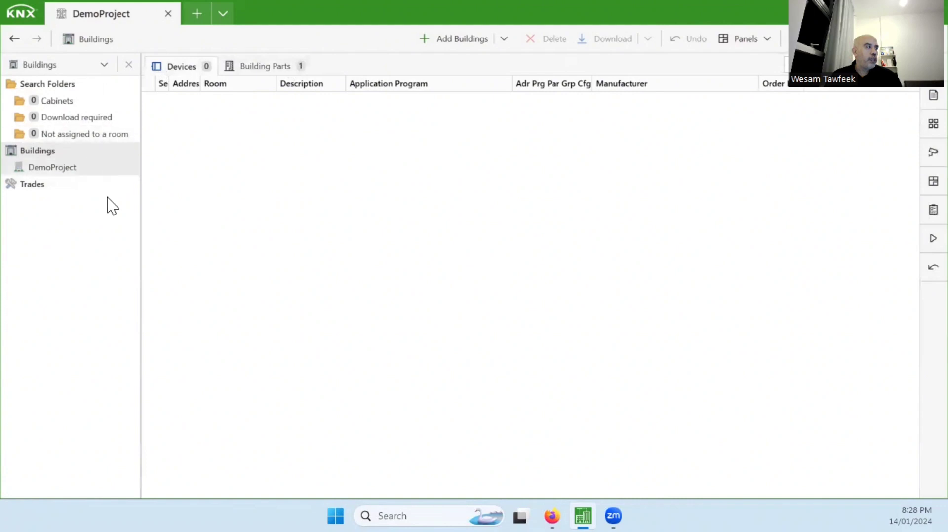
- Rename the DemoProject building as DemoVilla in its properties
click(68, 171)
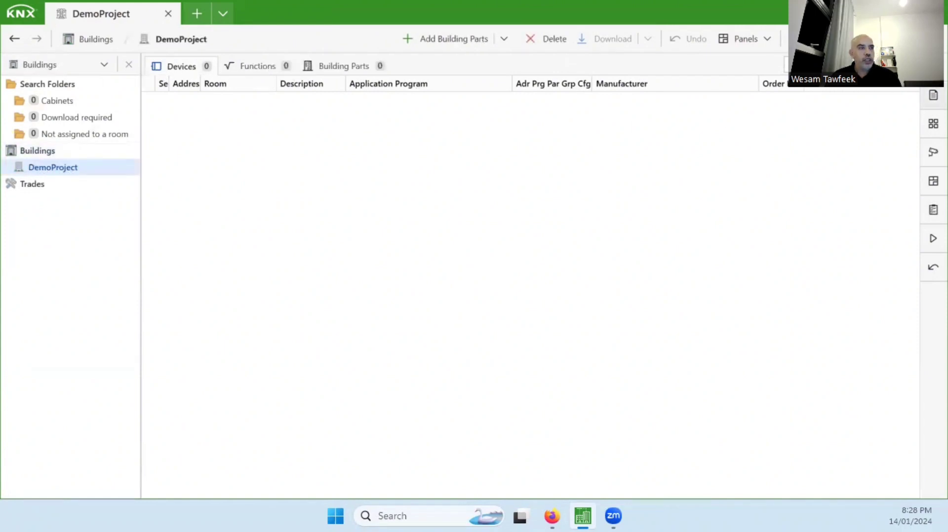
click(934, 95)
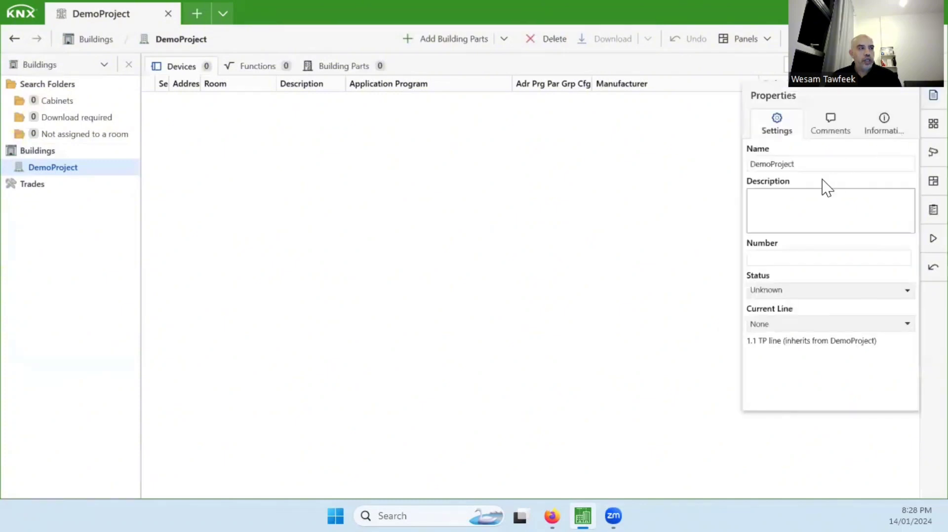
drag(810, 168, 748, 168)
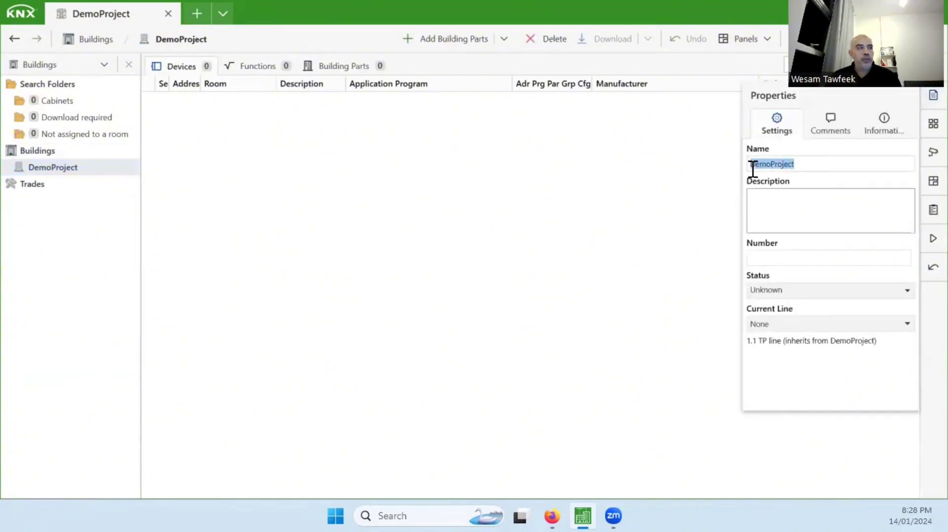
text(D)
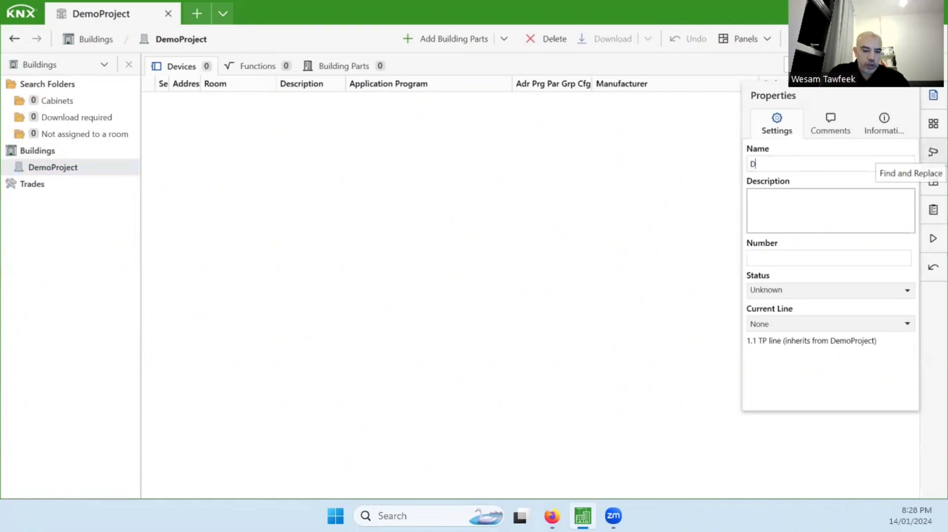
text(emoVilla)
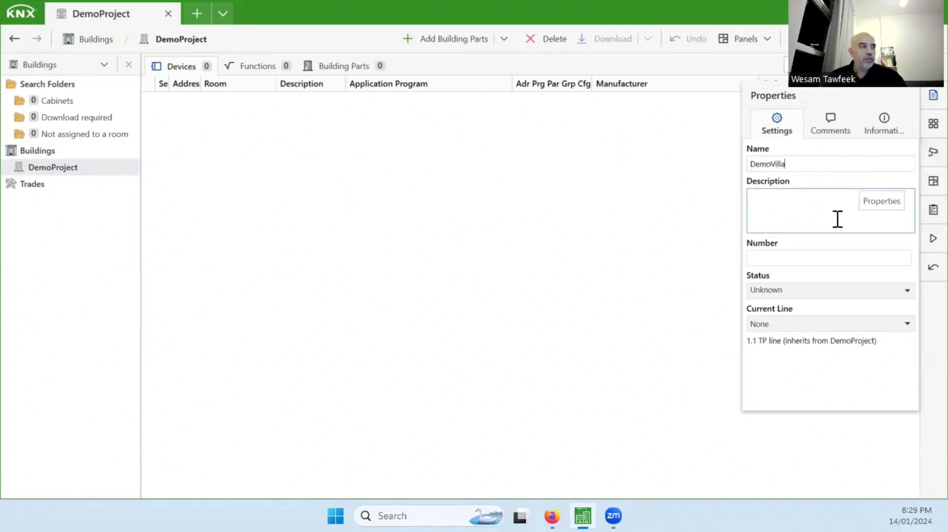
click(788, 196)
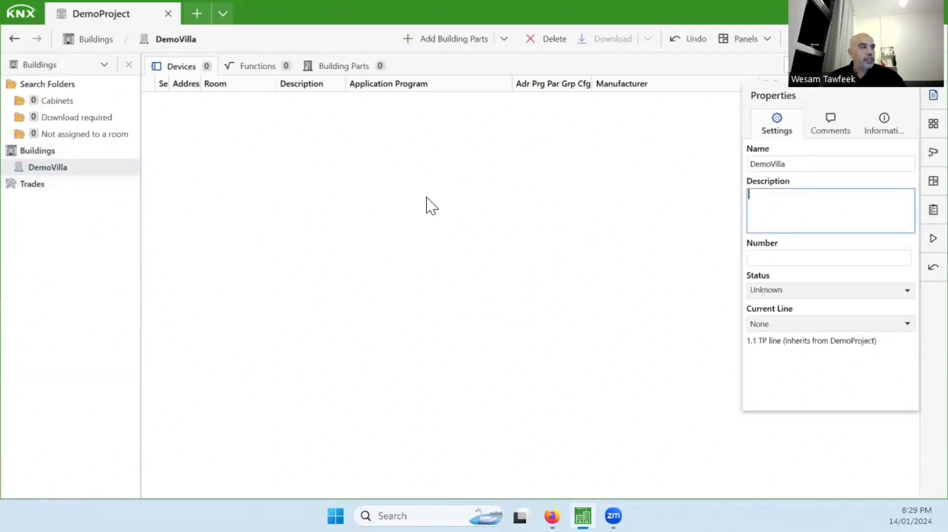
click(553, 217)
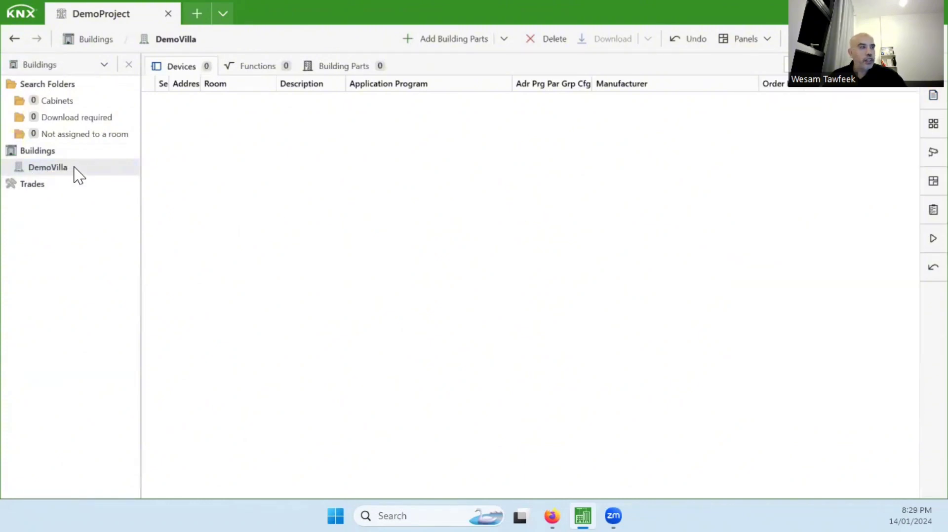
- Examine the settings and comments in the DemoVilla building's properties
click(933, 95)
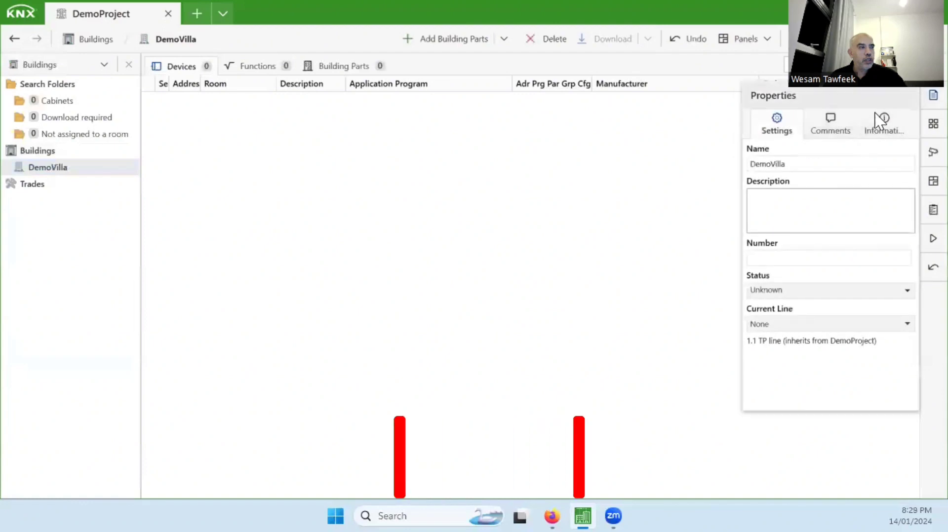
click(571, 234)
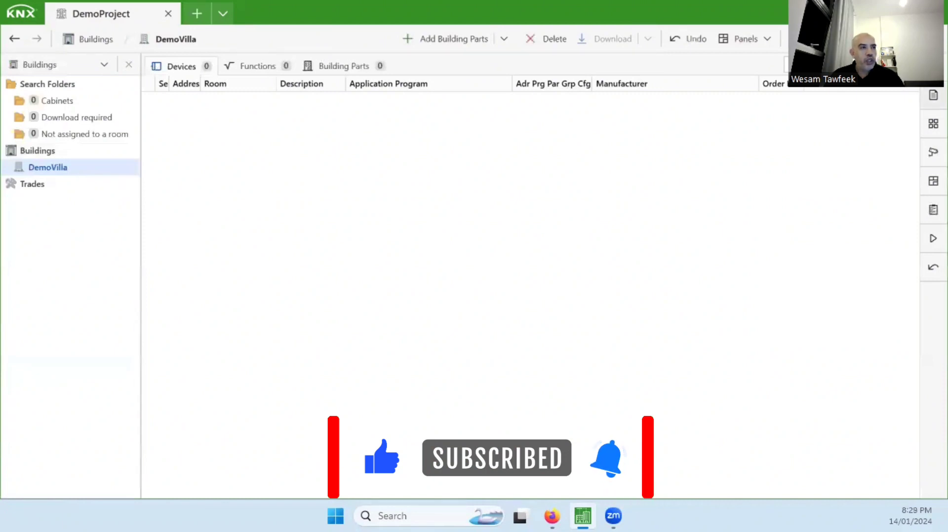
click(933, 96)
click(814, 204)
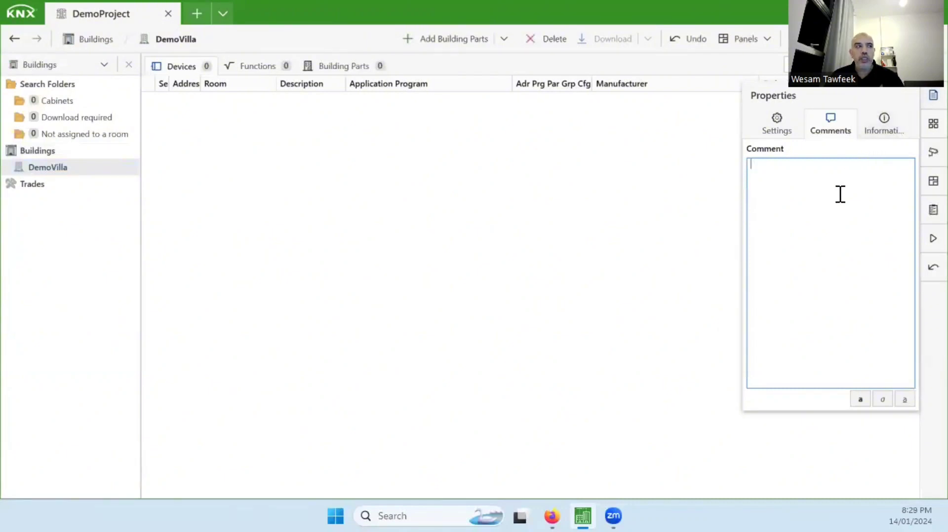
click(682, 222)
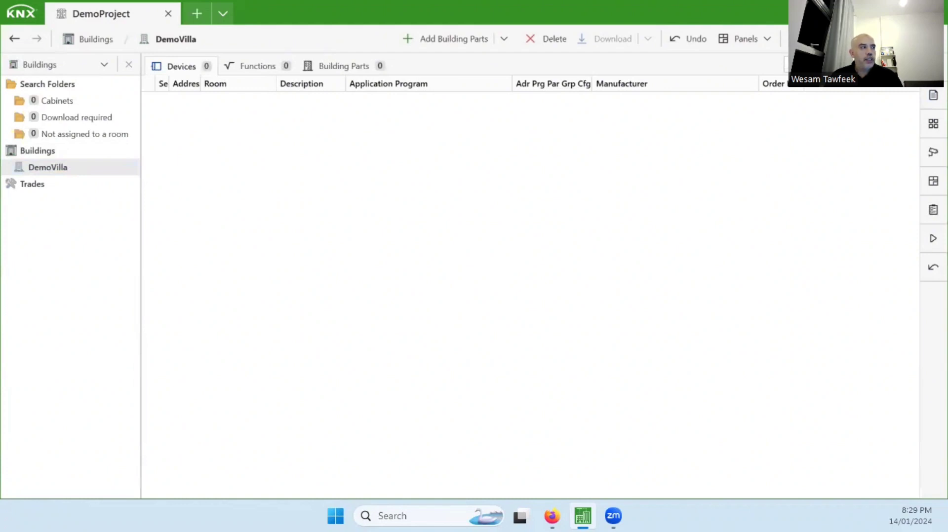
- Create a red project tag named DemoProjects from the project overview
click(787, 65)
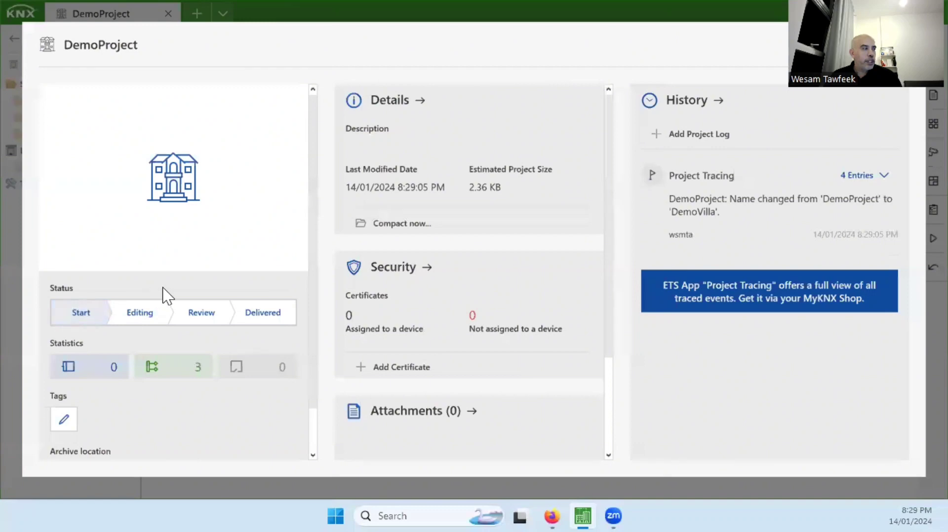
scroll(163, 294, down, 1)
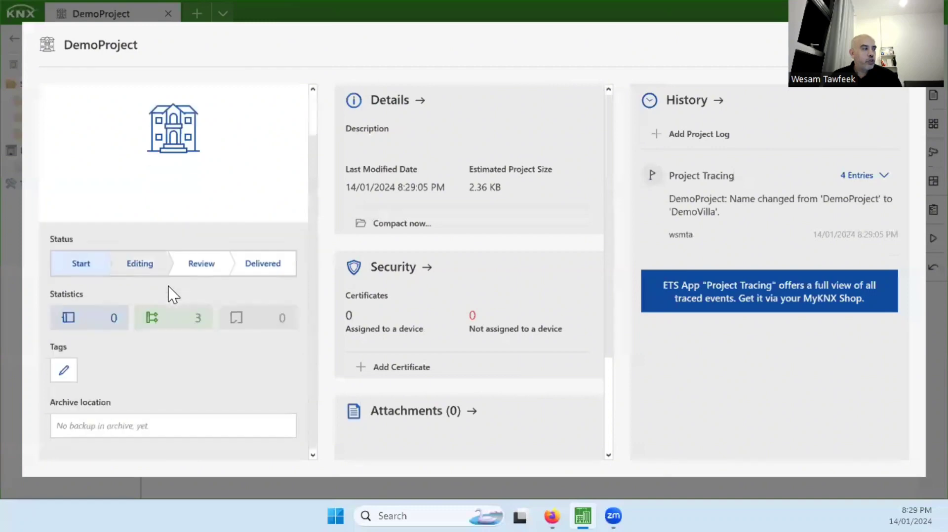
click(65, 376)
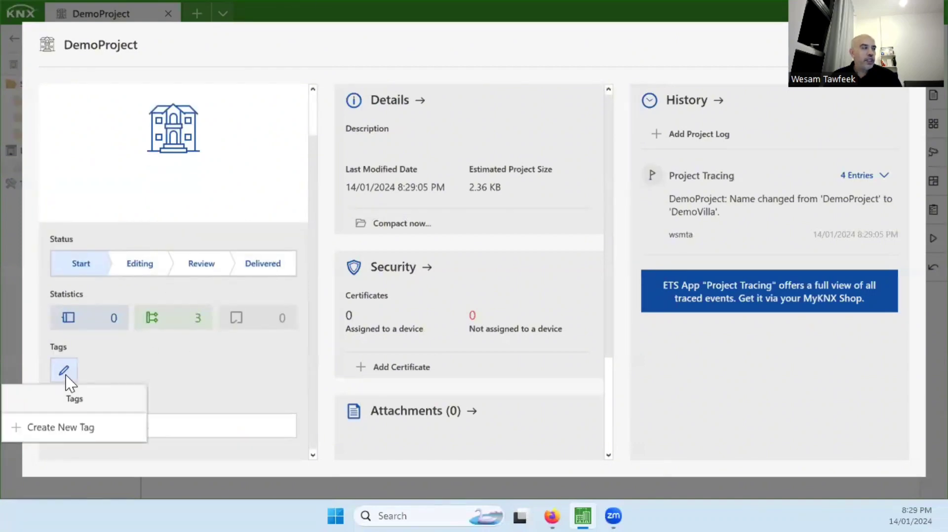
click(48, 429)
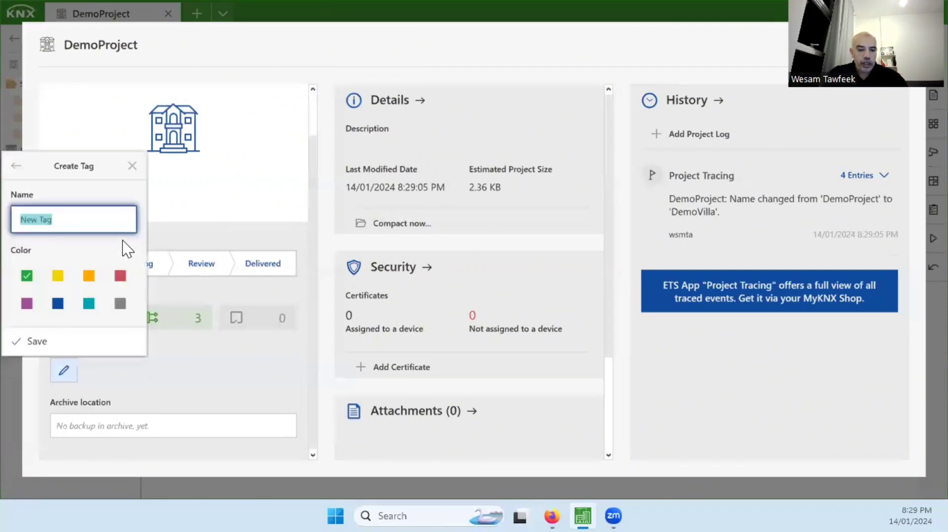
text(Demo)
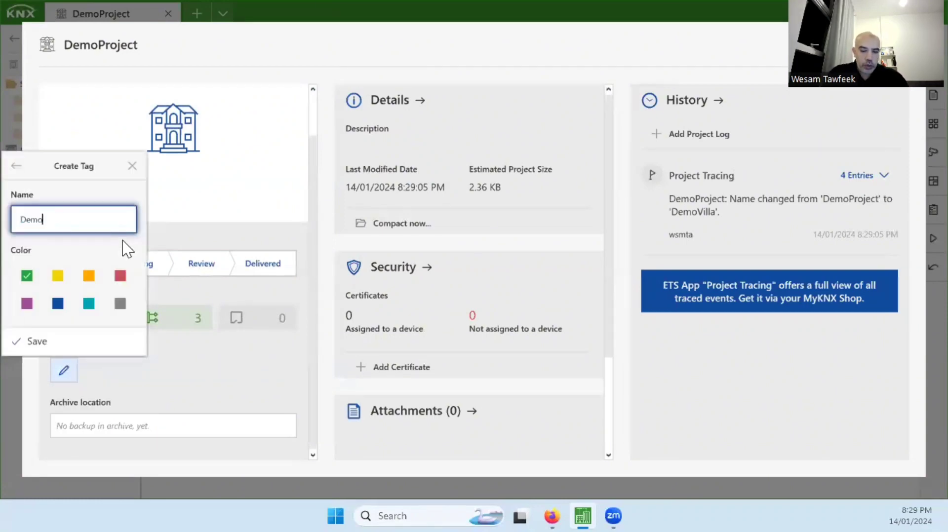
text(Projects)
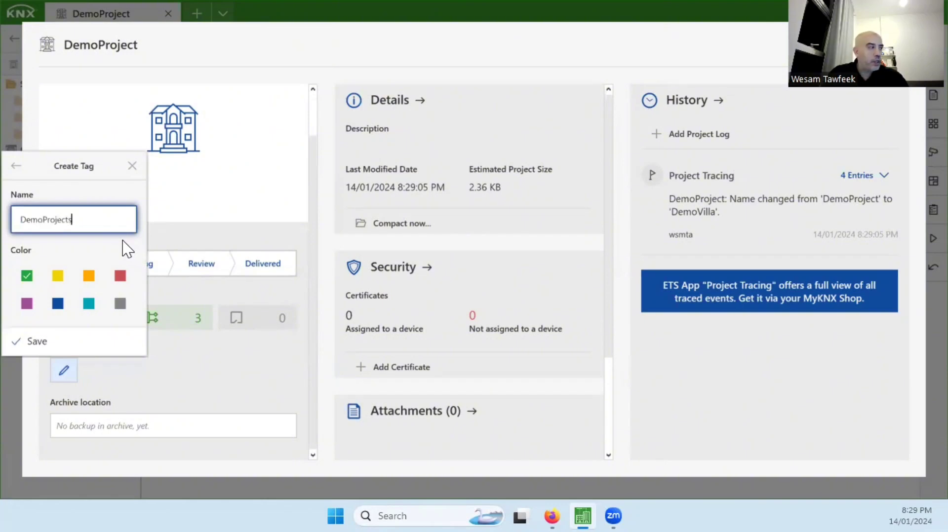
click(122, 276)
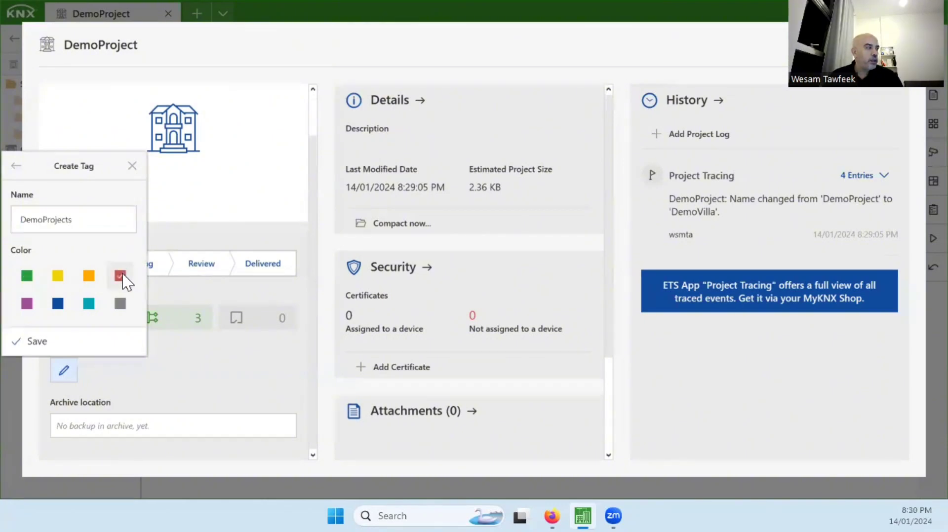
click(42, 341)
click(182, 396)
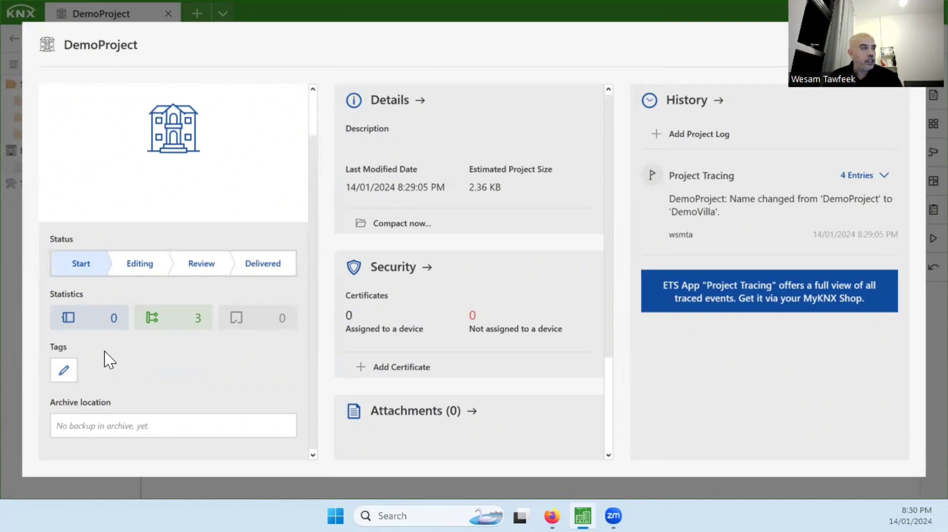
- Assign the DemoProjects tag to the project
click(67, 373)
click(16, 428)
click(217, 376)
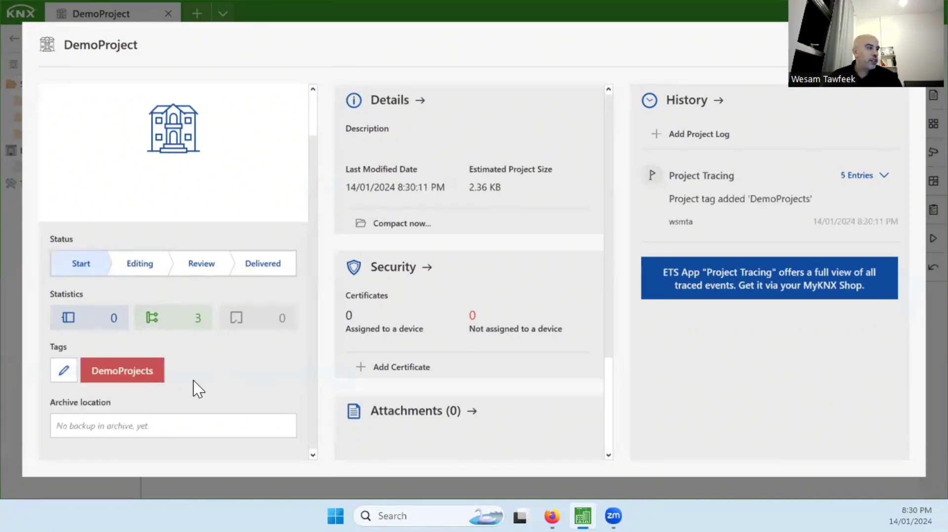
- Remove the DemoProjects tag from the project
click(64, 370)
click(18, 426)
click(190, 393)
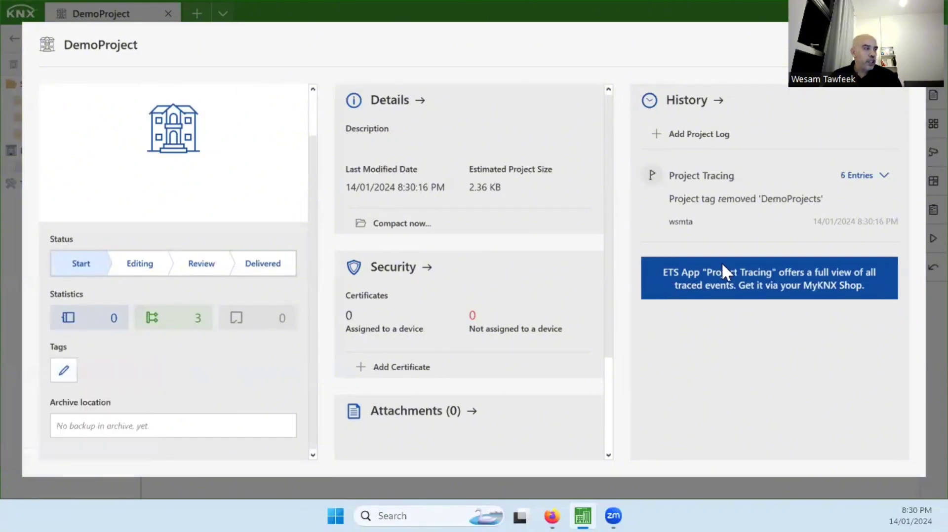
- Expand the Project Tracing history and review its logged changes
click(882, 176)
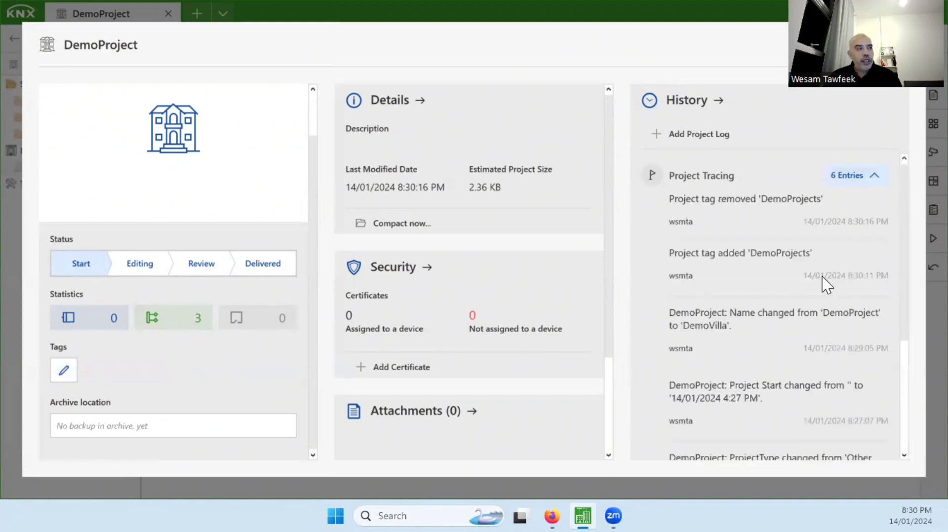
scroll(827, 285, down, 4)
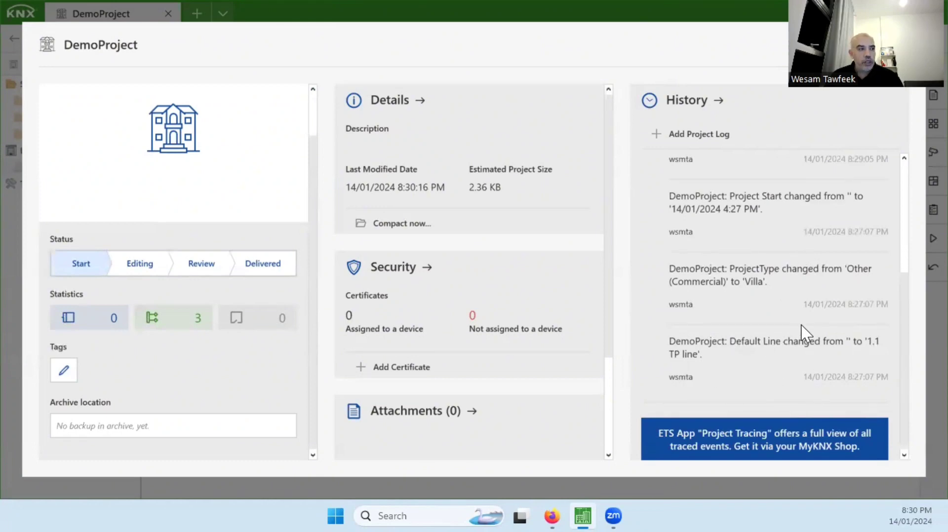
scroll(790, 341, up, 3)
scroll(828, 247, up, 1)
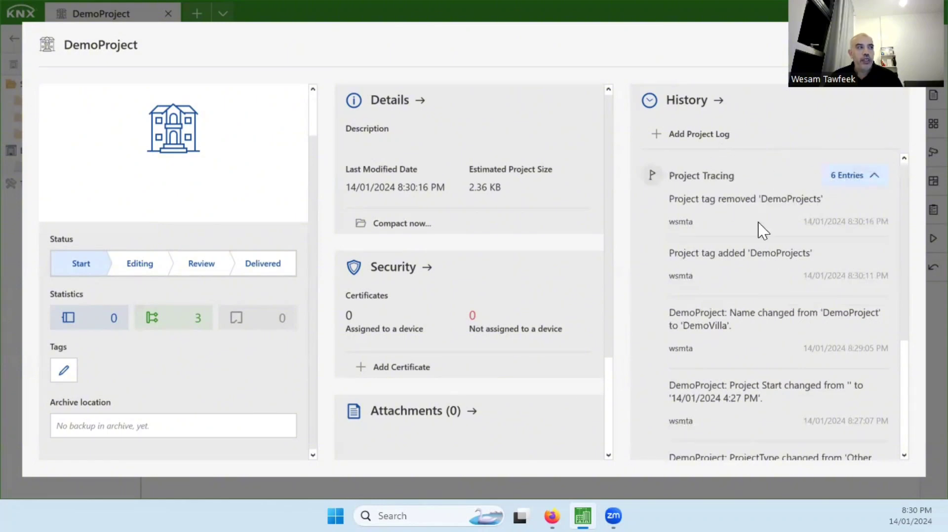
scroll(773, 252, down, 1)
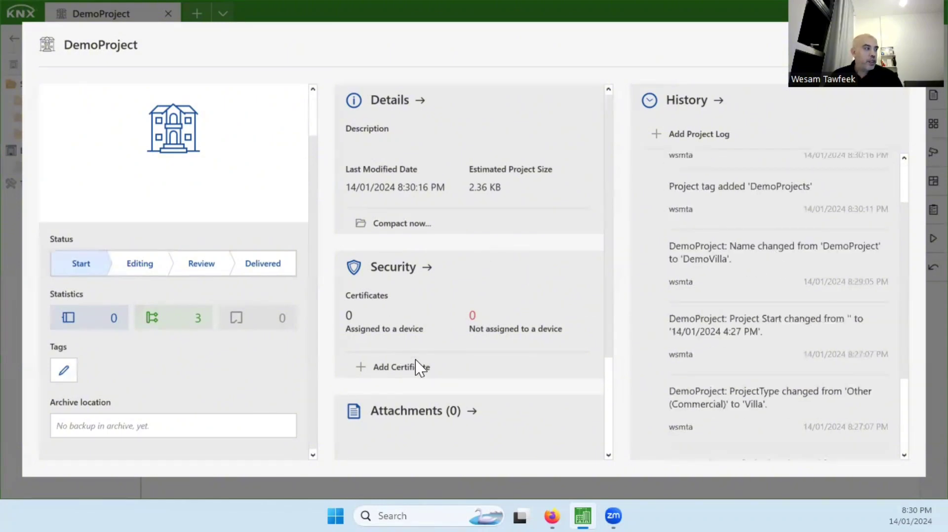
- Attach the image empty 2.png to the project
click(425, 417)
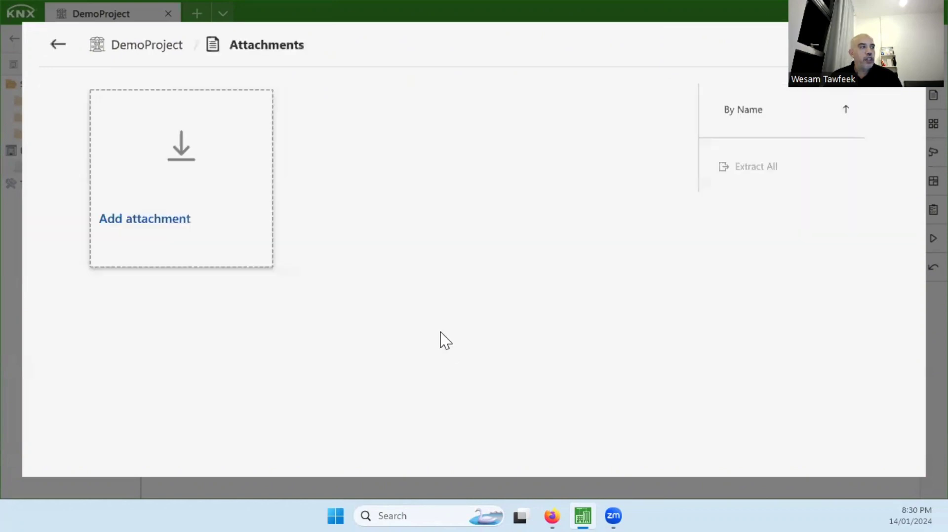
click(203, 173)
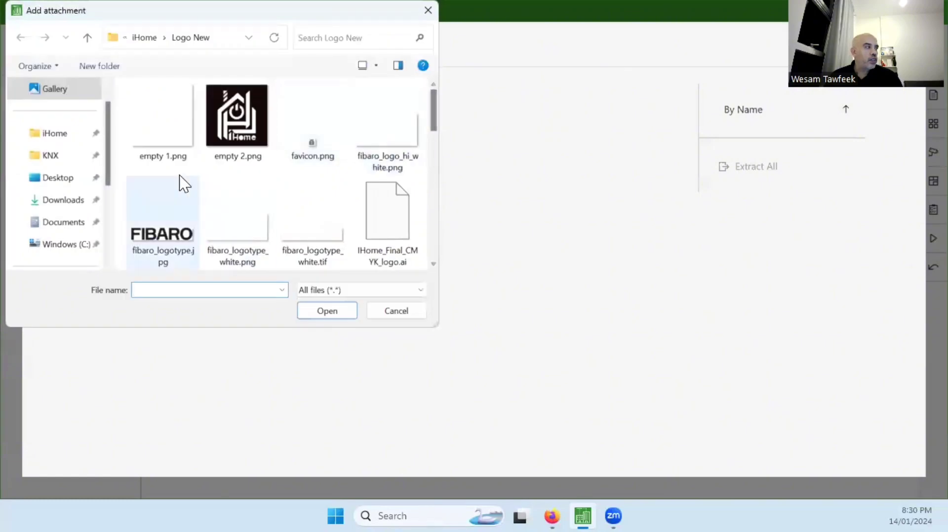
click(229, 127)
click(328, 311)
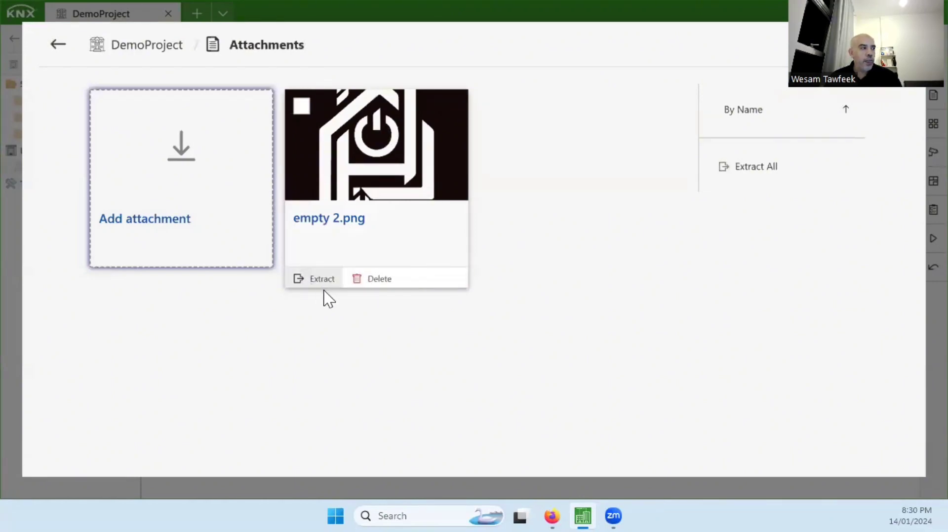
- Delete the attachment empty 2.png and return to the project overview
click(371, 279)
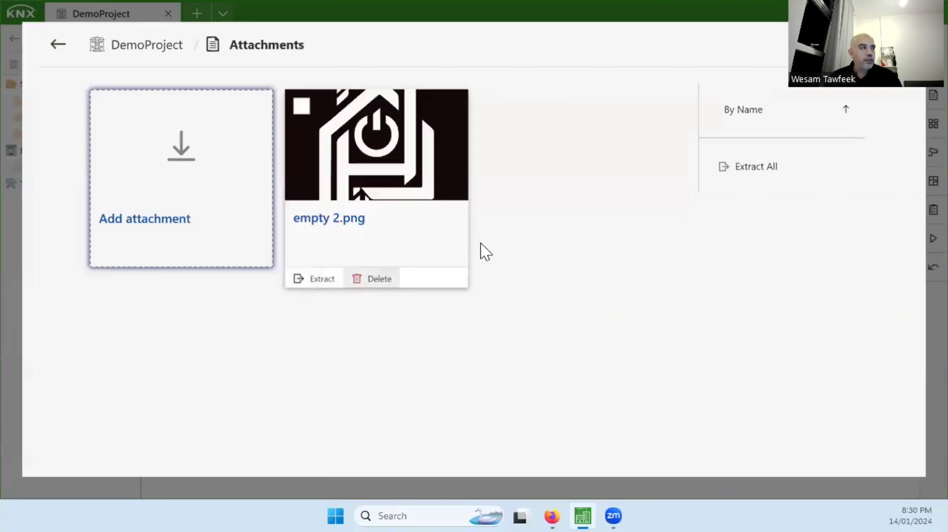
click(620, 324)
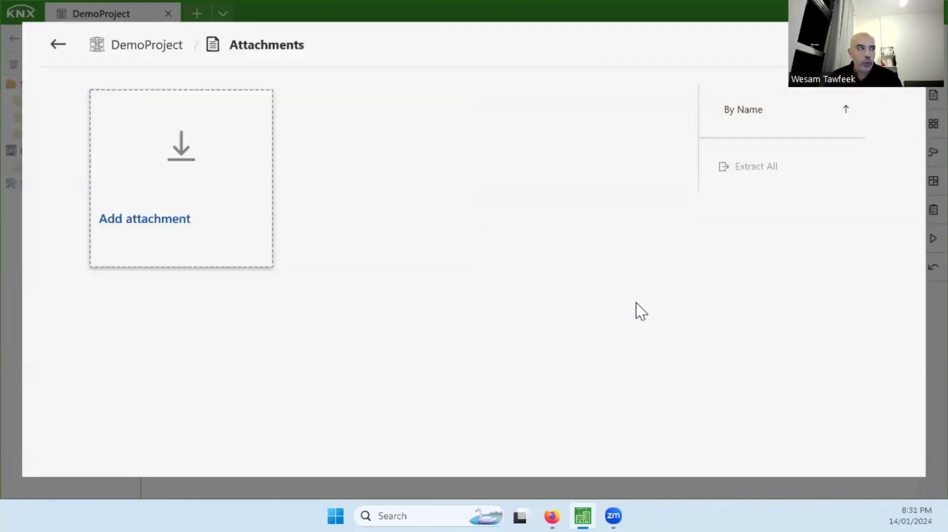
click(58, 51)
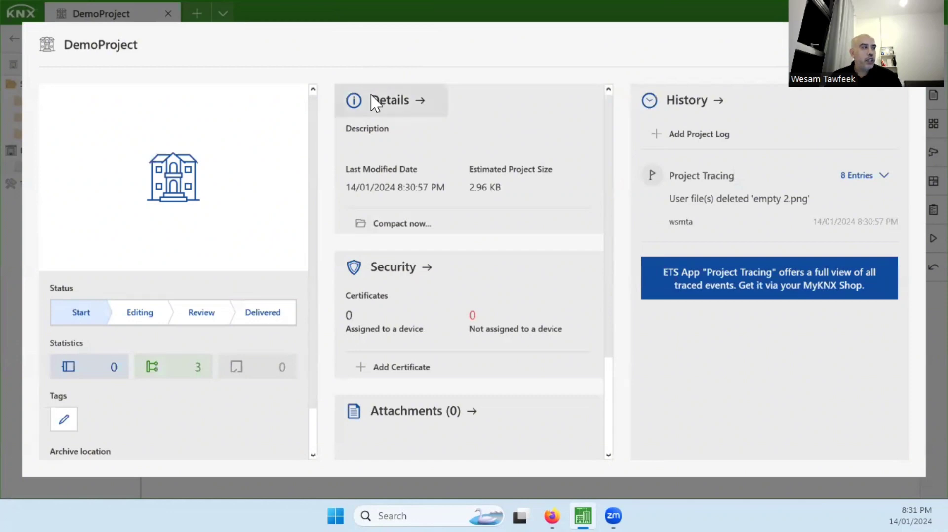
- Open the project's Details page and examine its name, project type options, project number, contract number and description fields
click(439, 102)
click(203, 132)
drag(204, 135, 94, 139)
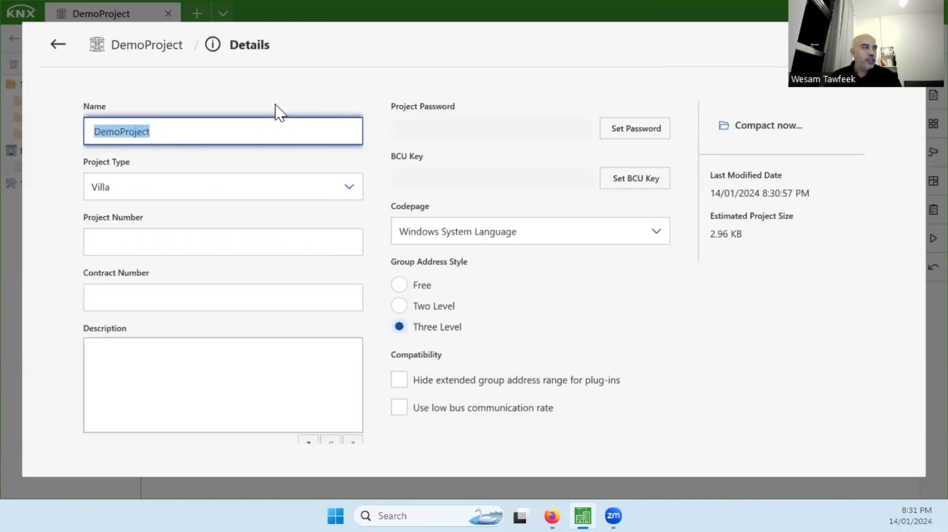
click(189, 133)
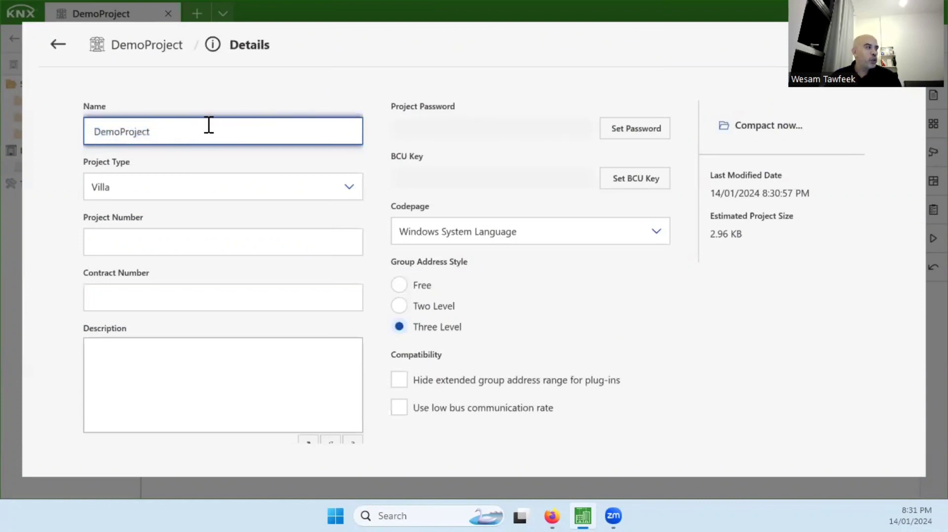
click(195, 186)
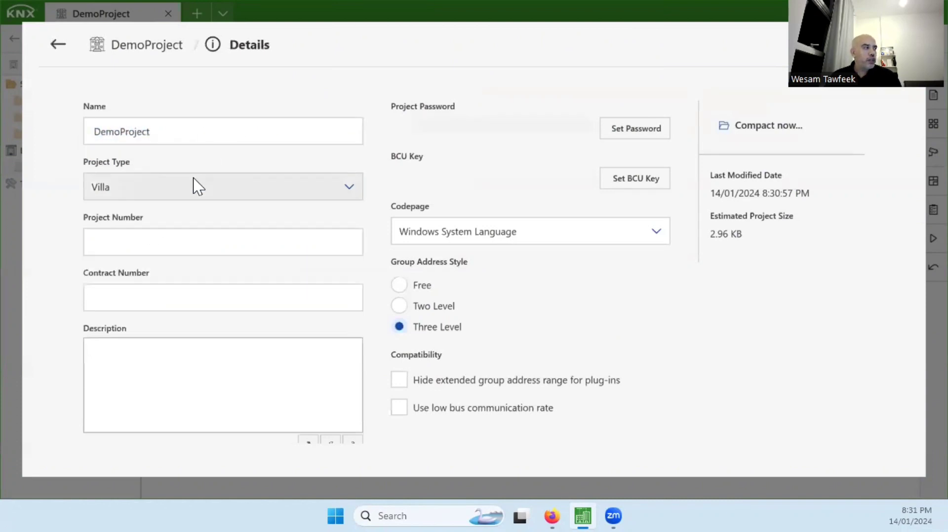
click(195, 186)
click(164, 196)
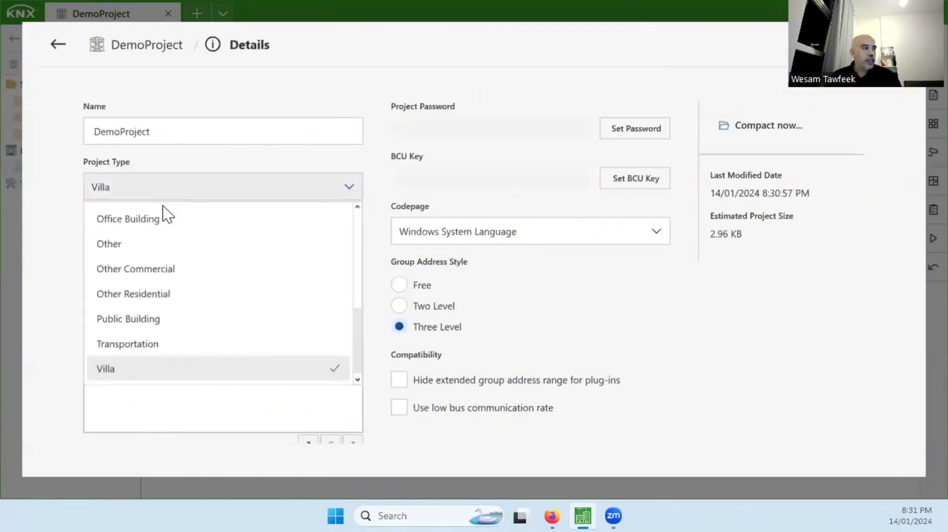
scroll(116, 268, up, 1)
click(59, 256)
click(179, 239)
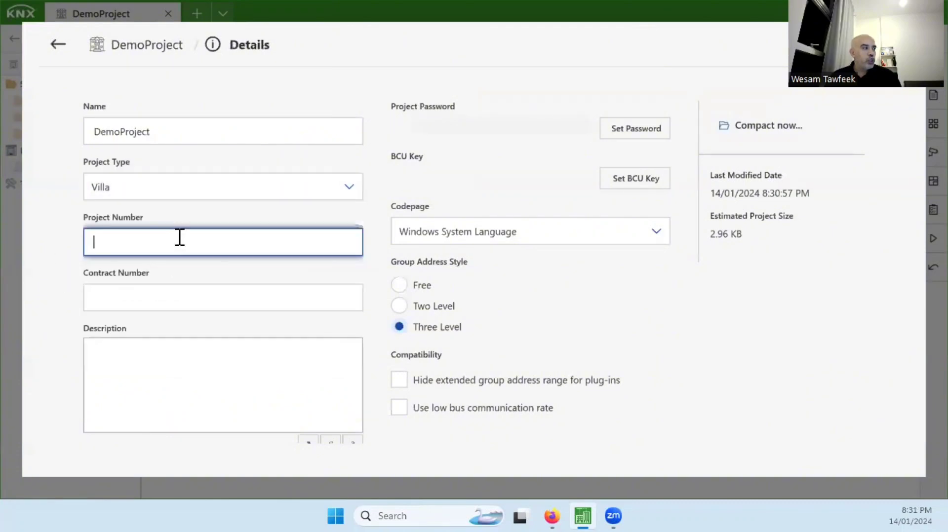
click(158, 300)
click(165, 373)
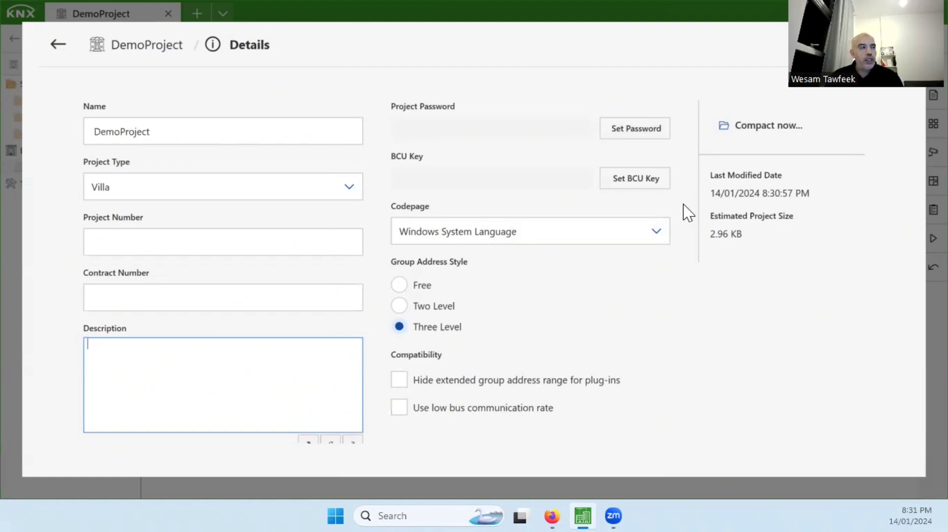
- View the Set Project Password dialog, cancel it without entering a password, and return to the project overview
click(632, 129)
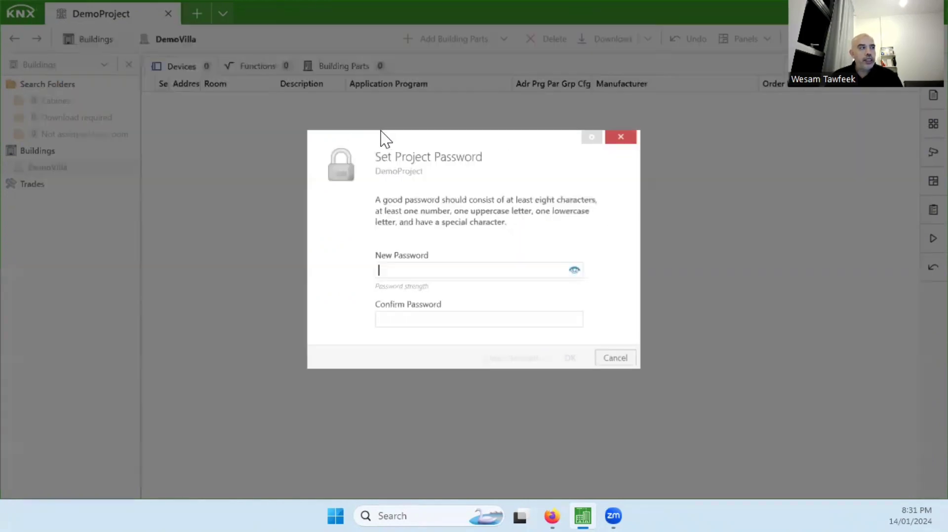
click(615, 357)
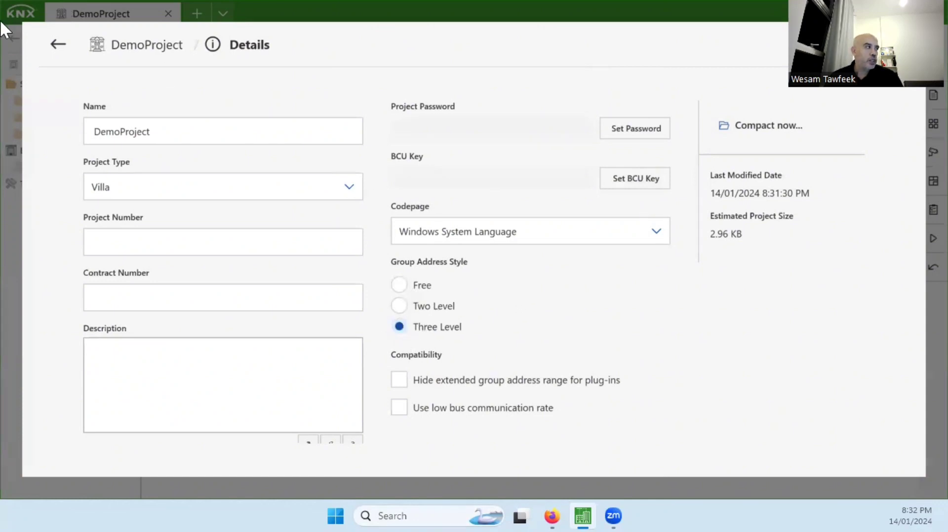
click(55, 45)
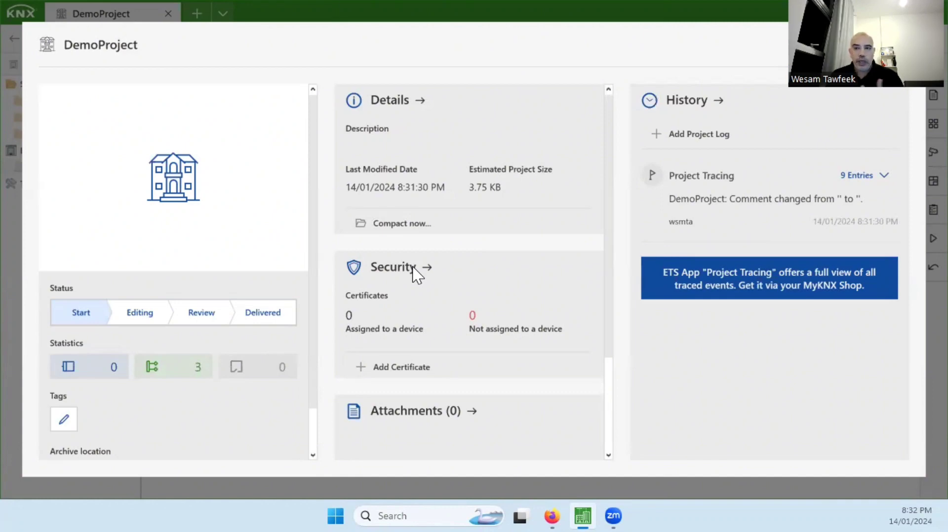
- Look at the project's Security page and overview sections, close the overview, and briefly reopen it from the open project
click(451, 271)
click(58, 51)
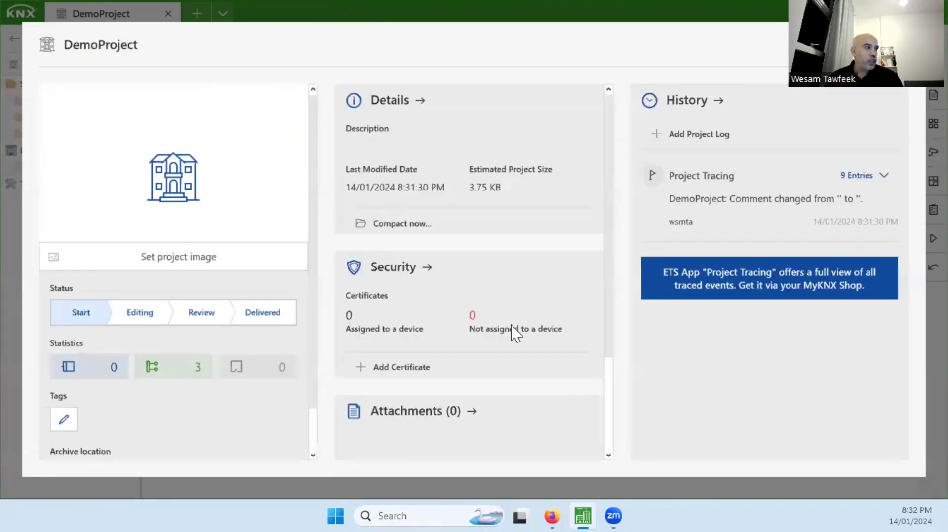
scroll(538, 383, down, 2)
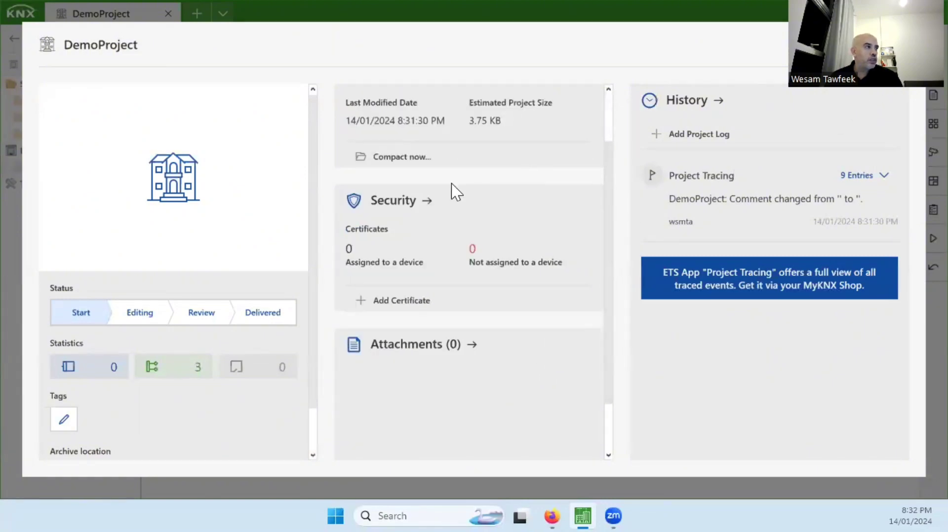
scroll(451, 182, up, 2)
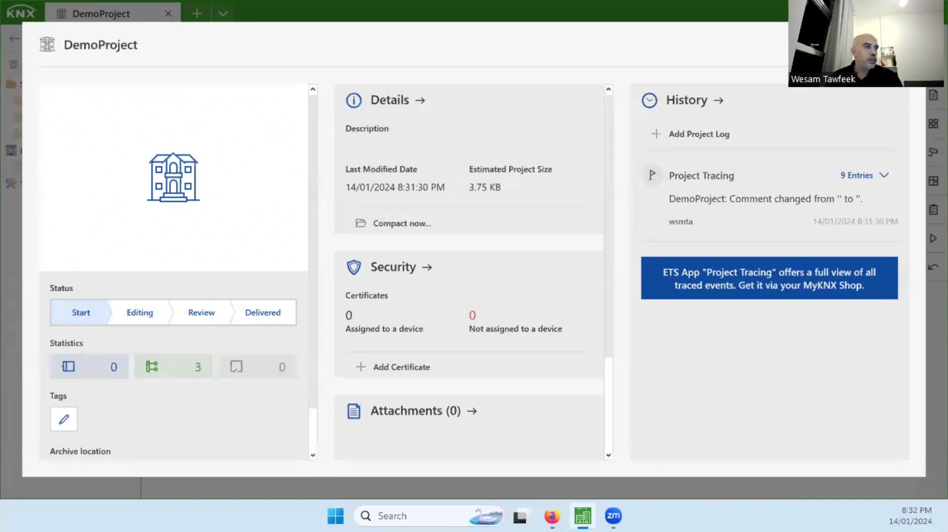
key(Escape)
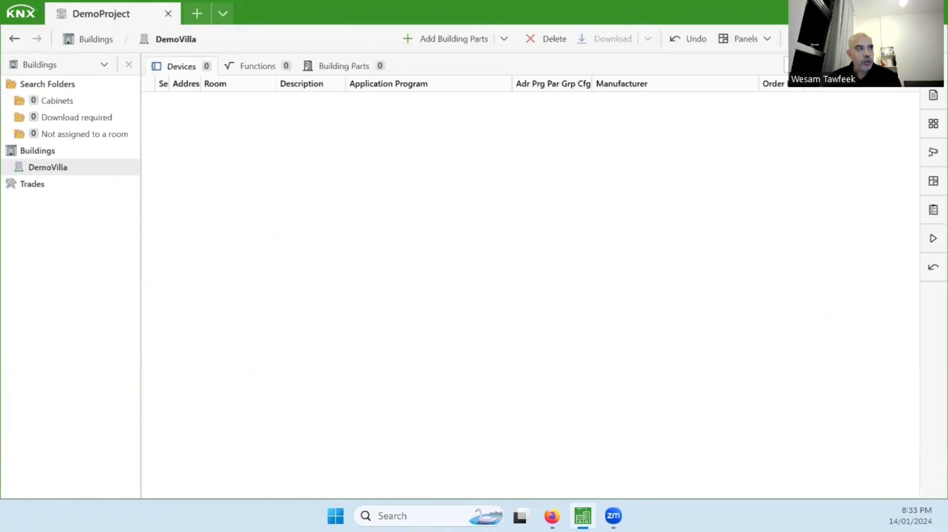
click(101, 13)
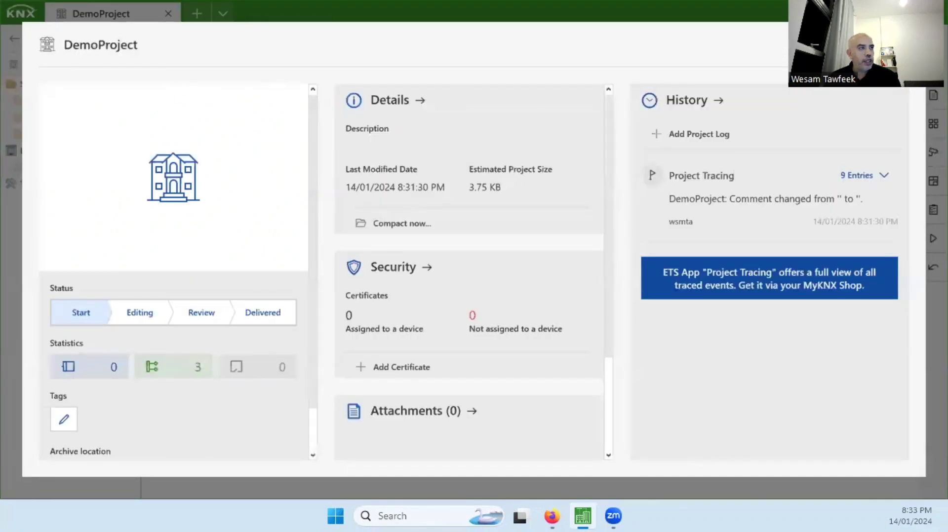
key(Escape)
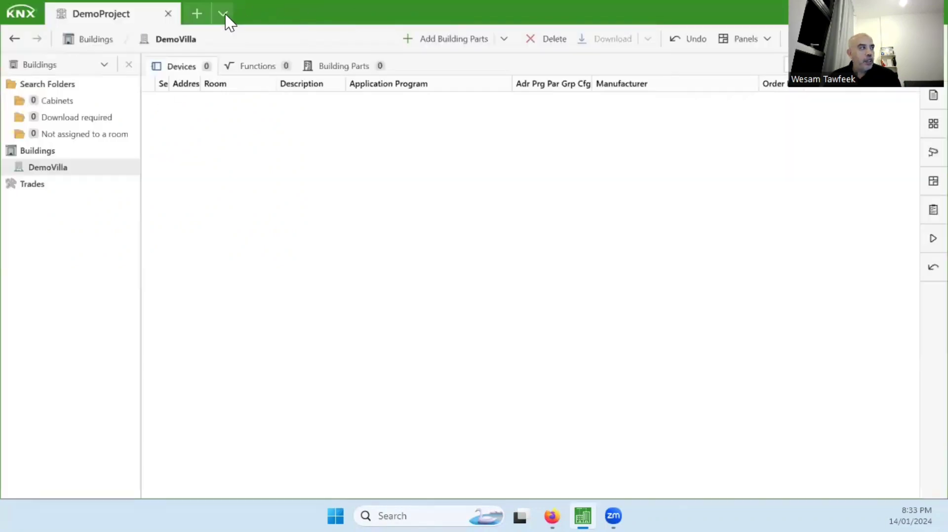
- Open a new Overview tab, view DemoProject's details from its local project card, and return to the open DemoProject
click(197, 15)
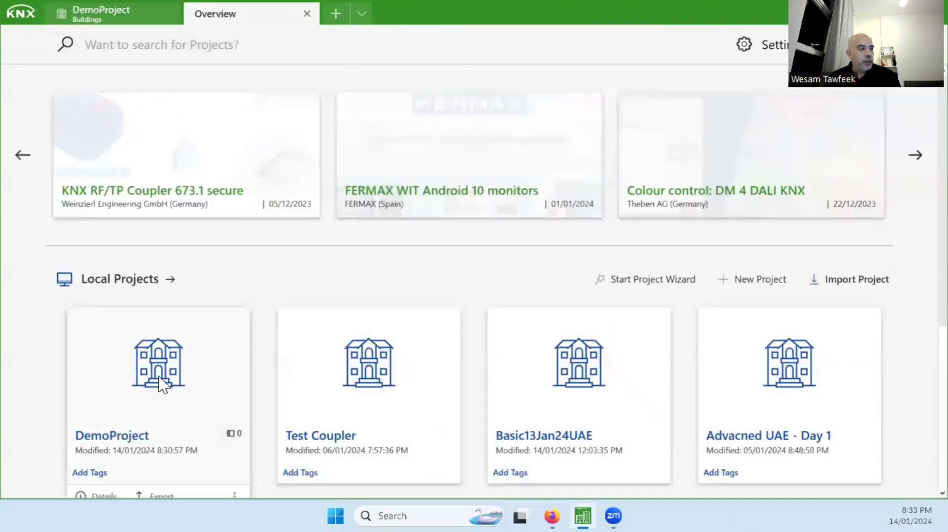
scroll(183, 388, down, 1)
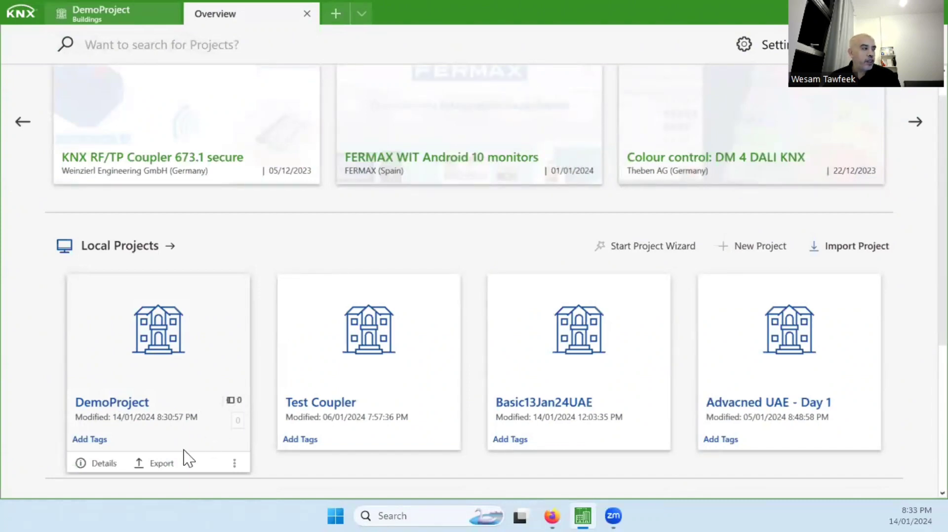
click(98, 464)
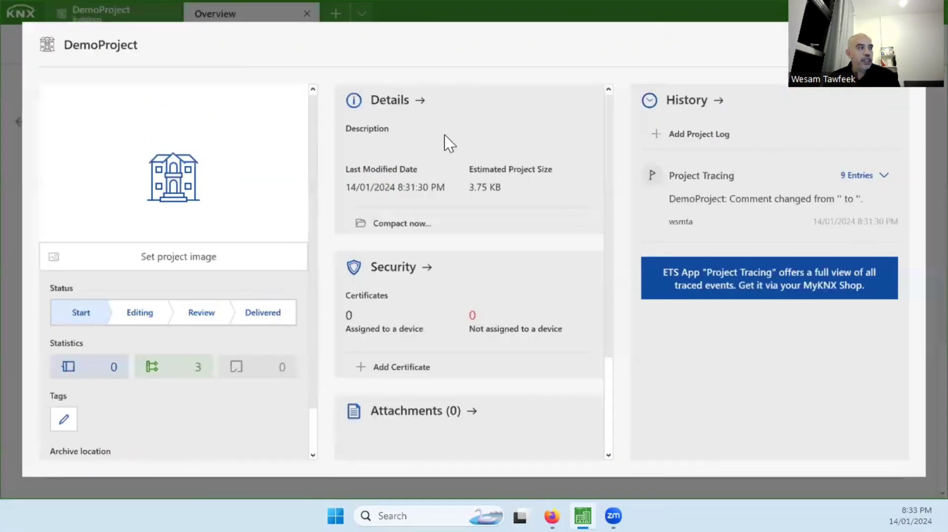
key(Escape)
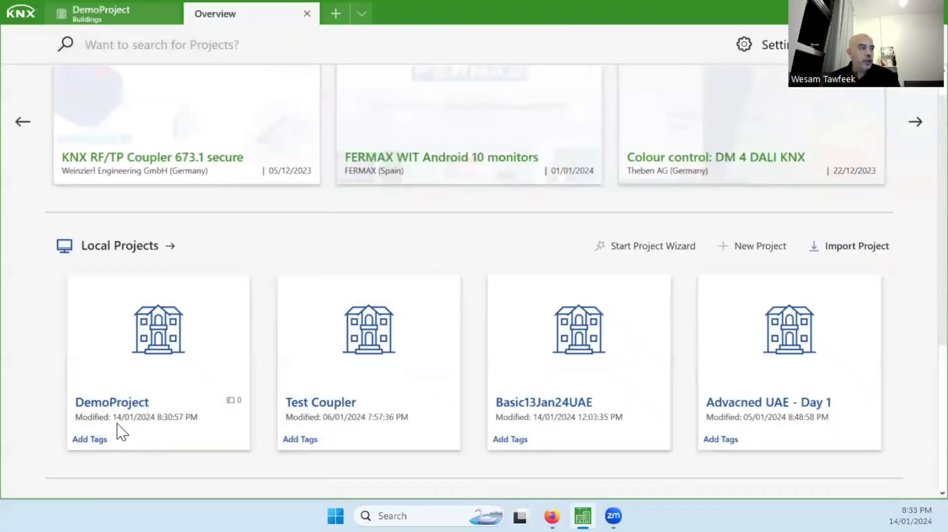
click(118, 17)
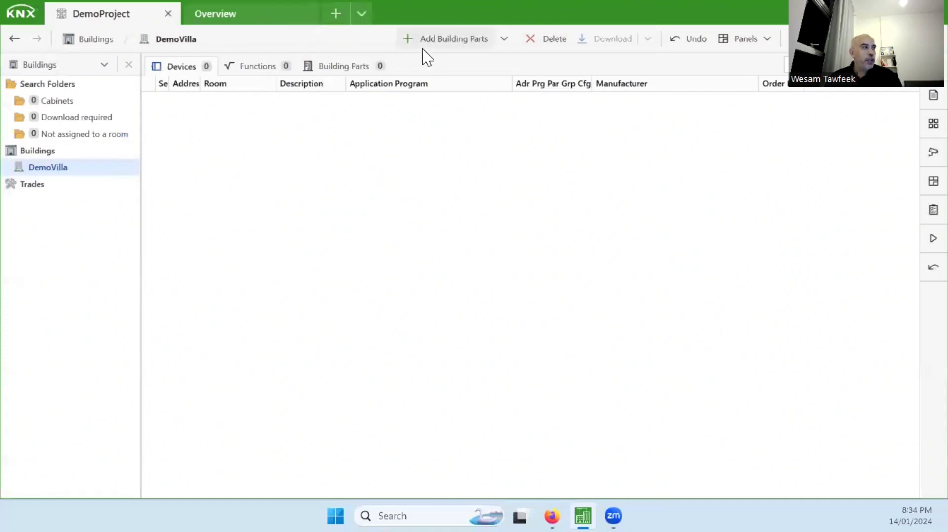
- Add one floor named Floor 1 to the DemoVilla building, removing the extra floor row before confirming
click(504, 41)
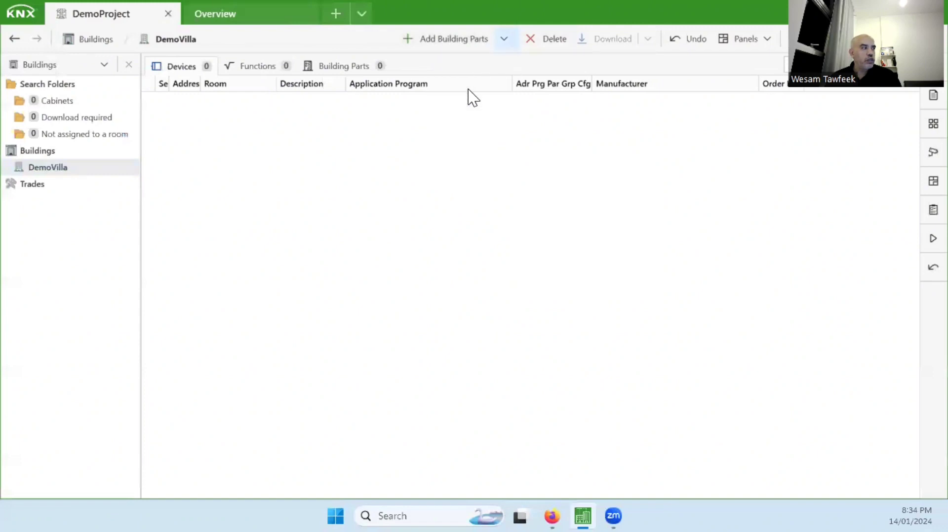
click(469, 93)
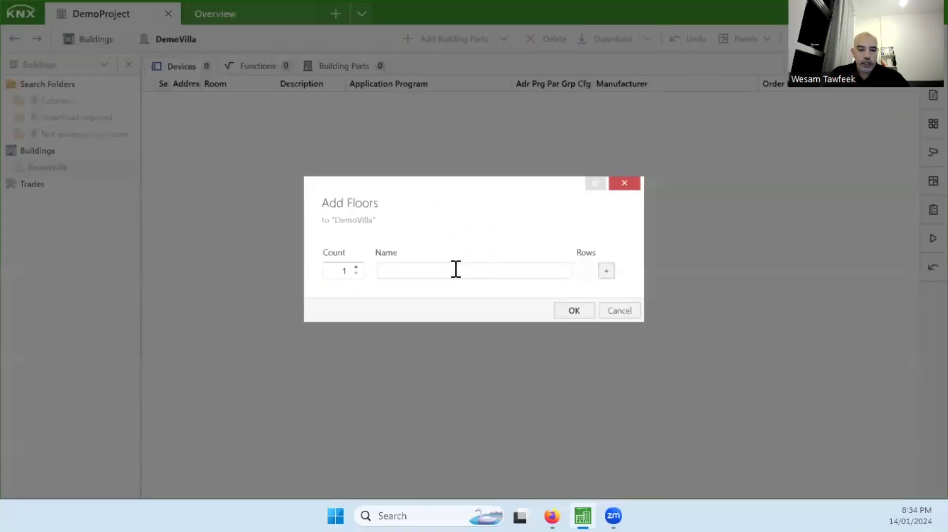
text(Floor 1)
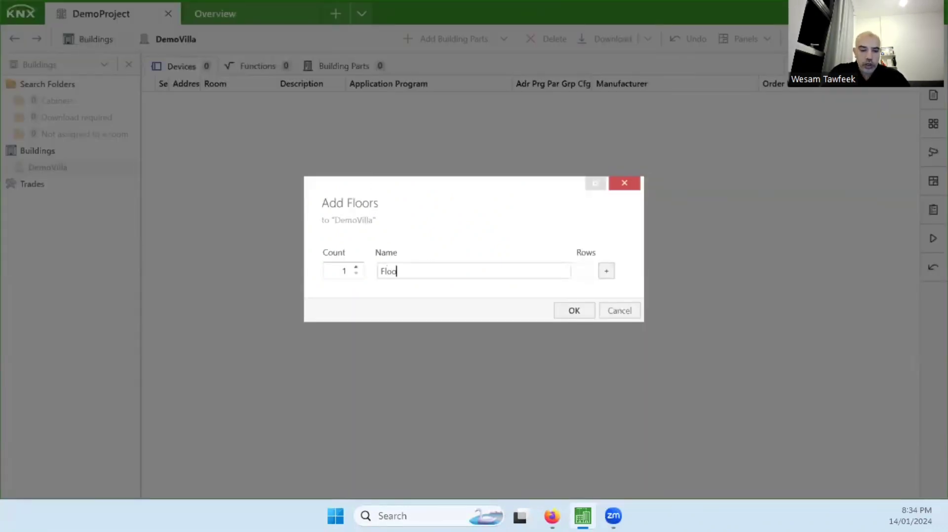
click(606, 272)
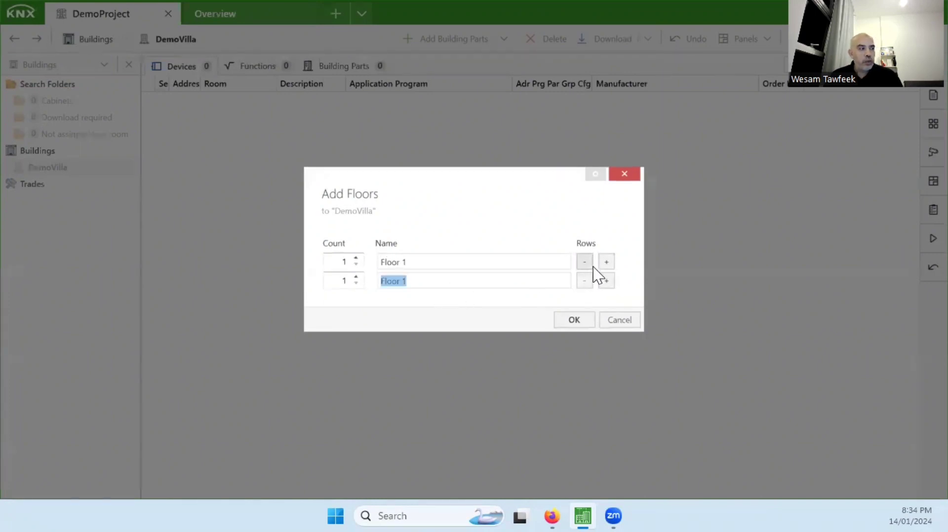
click(588, 284)
click(589, 285)
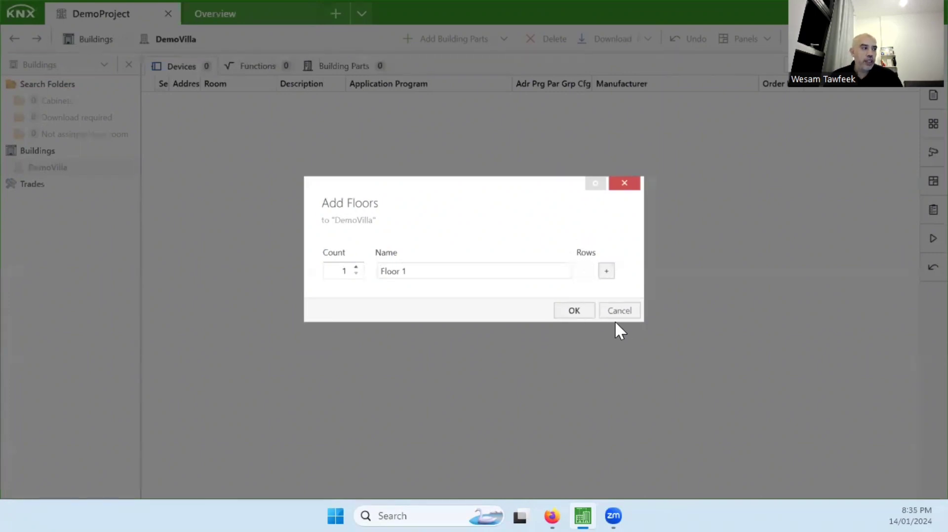
click(572, 312)
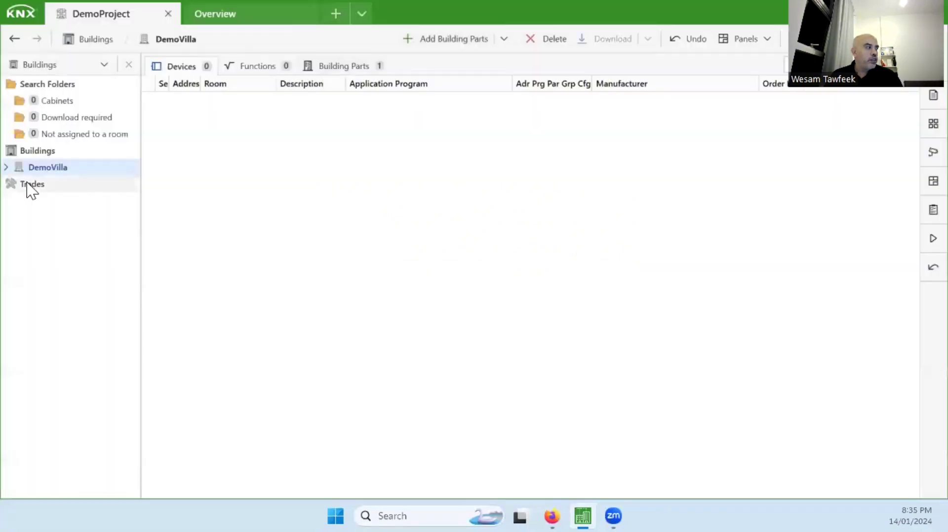
- Start adding rooms to Floor 1 with one room named Meeting Room and its use set to Meeting room
click(6, 168)
click(50, 184)
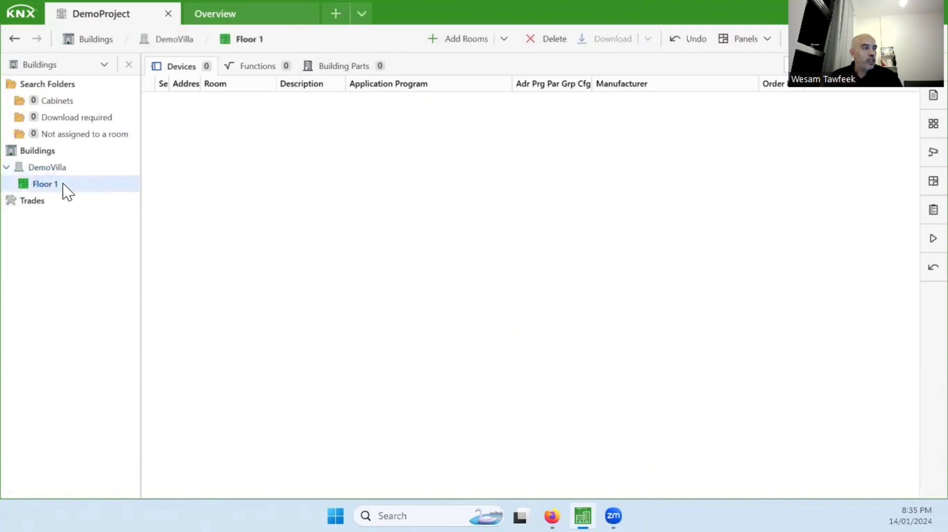
click(466, 39)
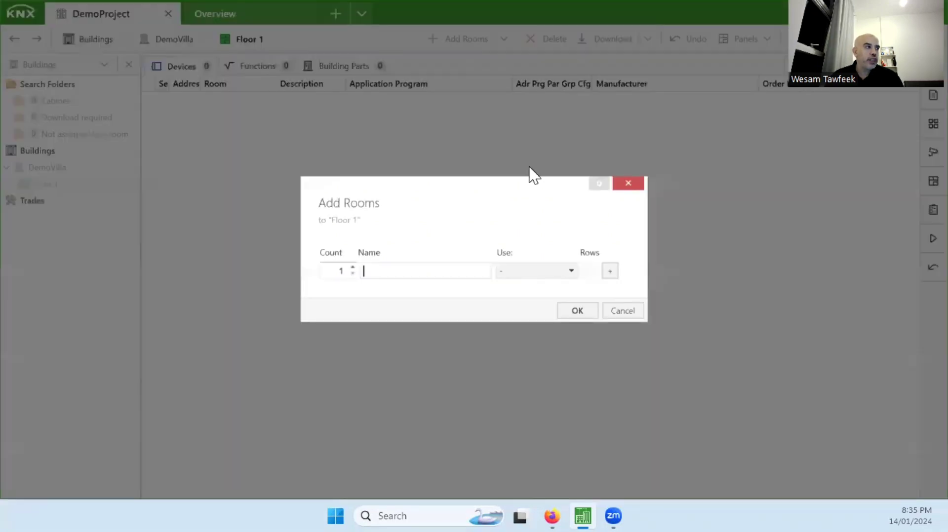
text(M)
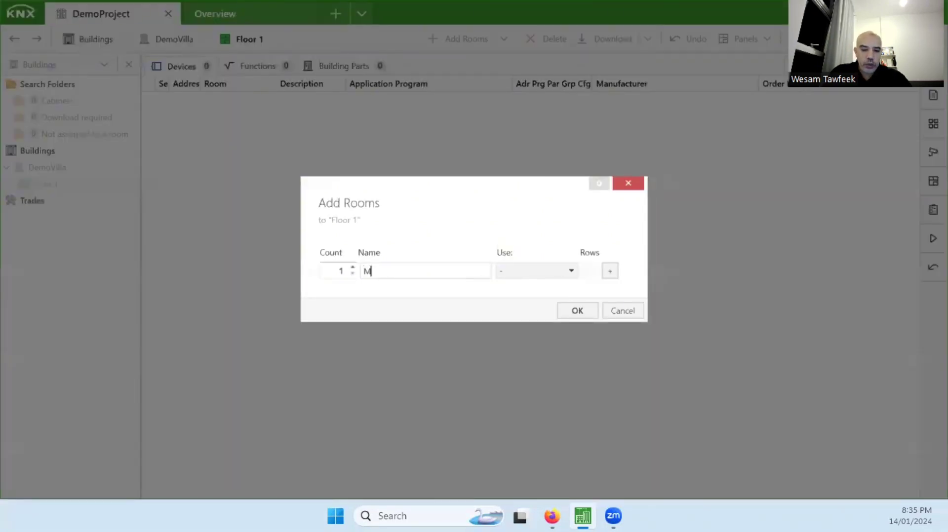
text(eeting Room)
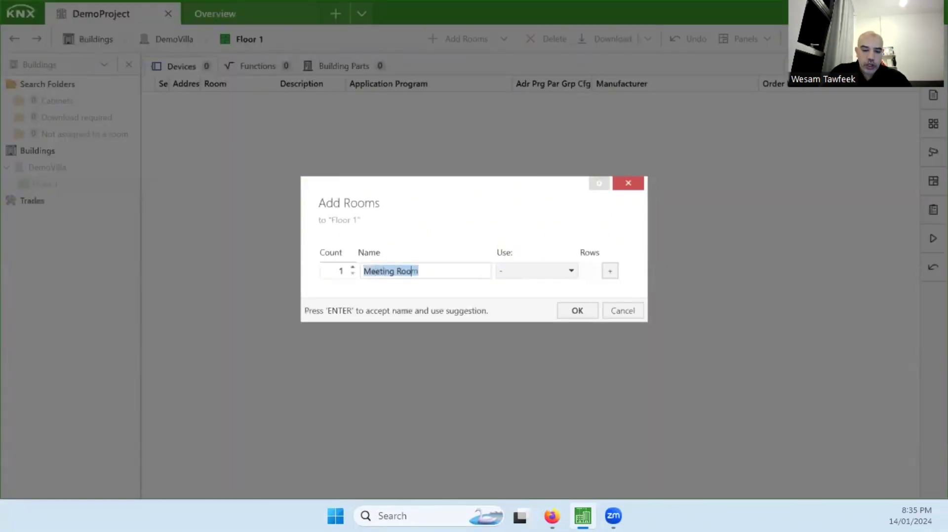
click(564, 273)
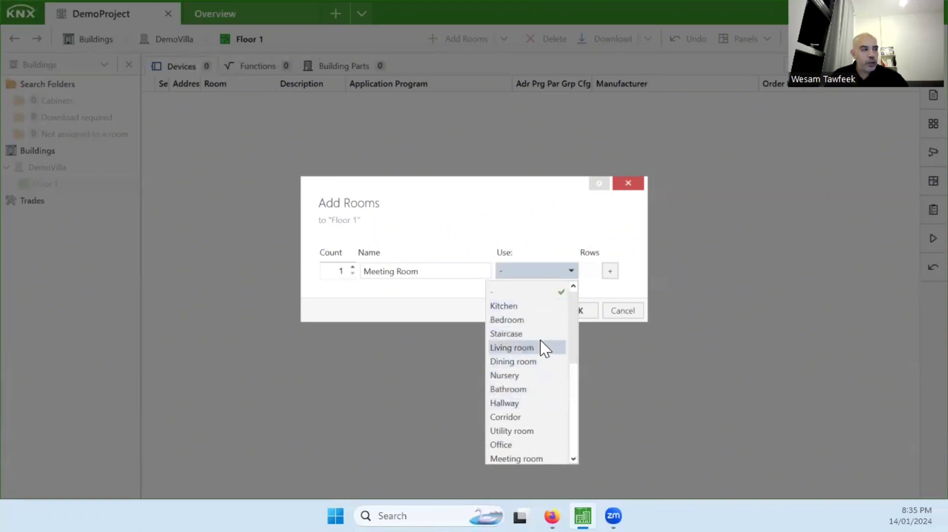
scroll(544, 346, down, 1)
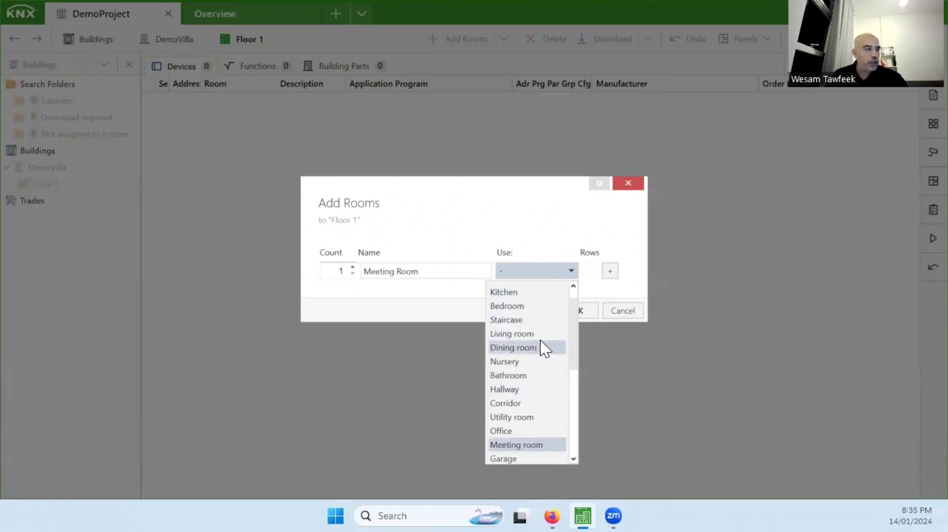
click(518, 445)
- Include a second room named DB Room with its use set to Utility room and add both rooms to Floor 1
click(611, 271)
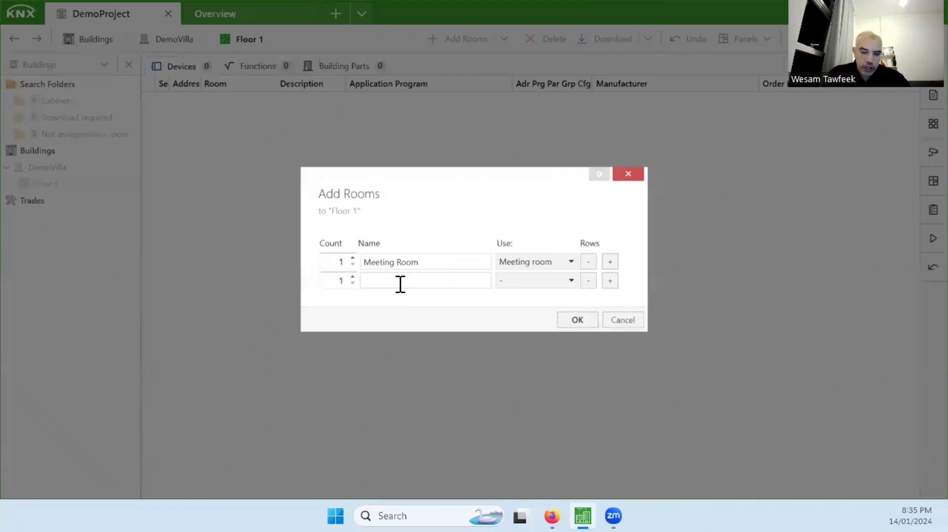
text(DB)
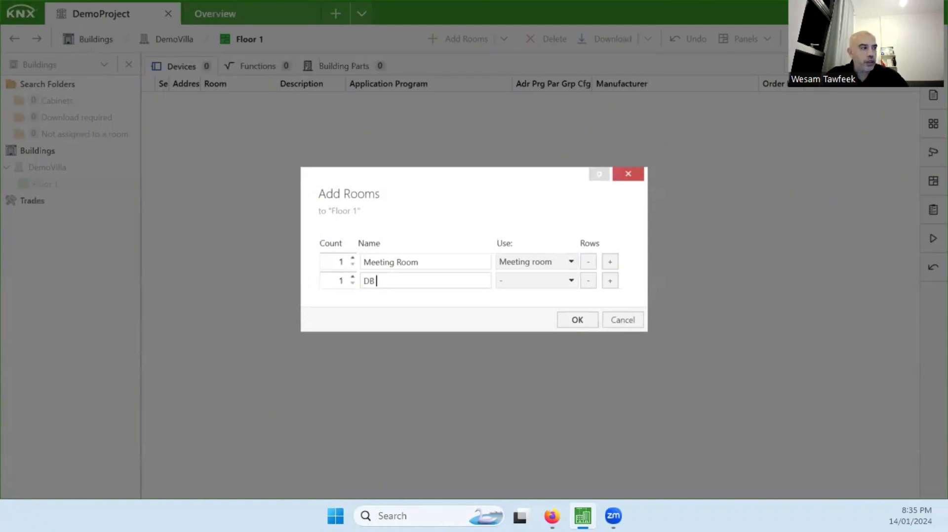
text(Room)
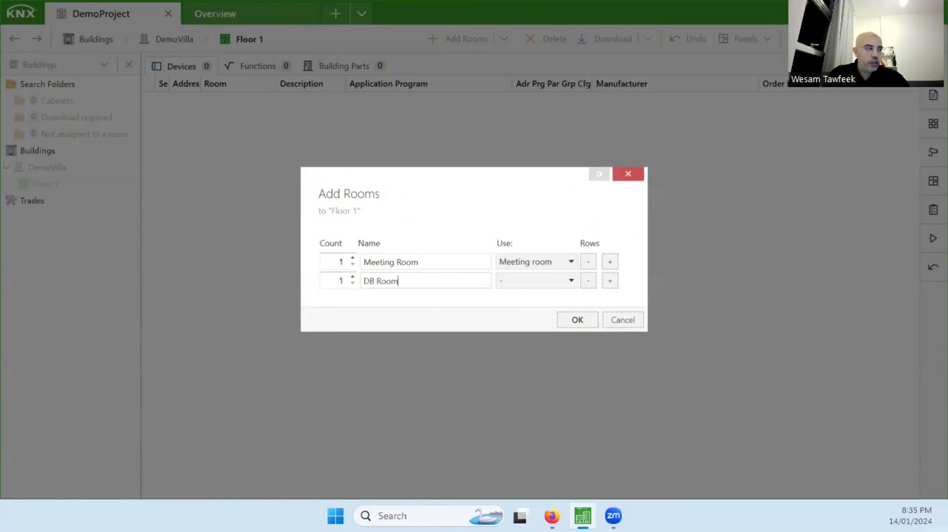
click(569, 282)
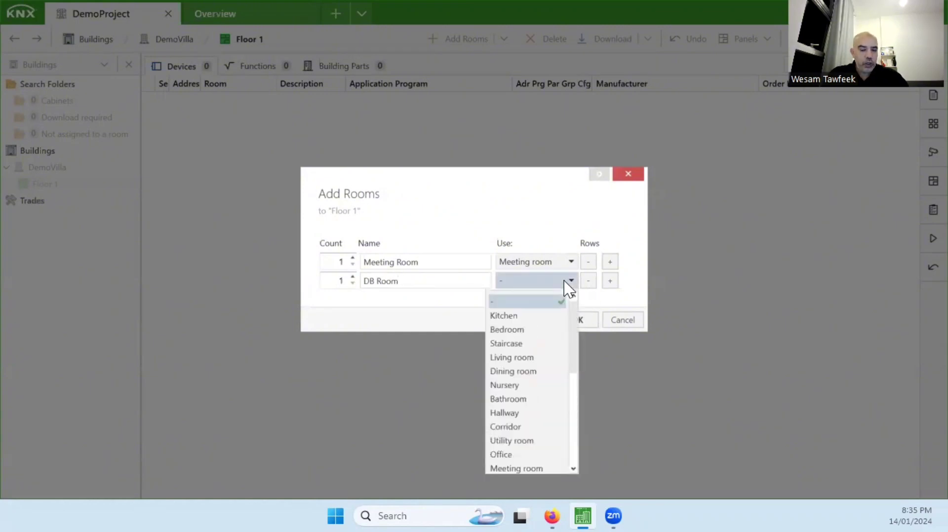
key(u)
key(Return)
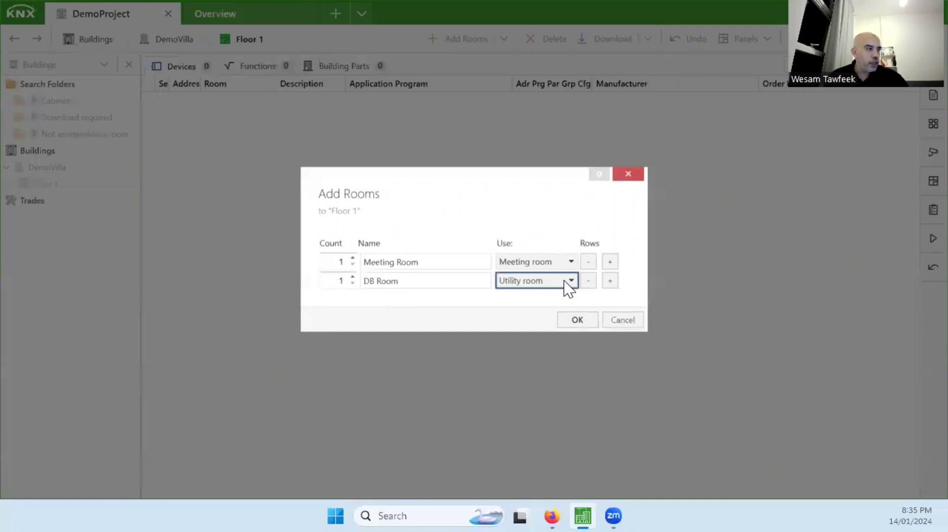
click(572, 321)
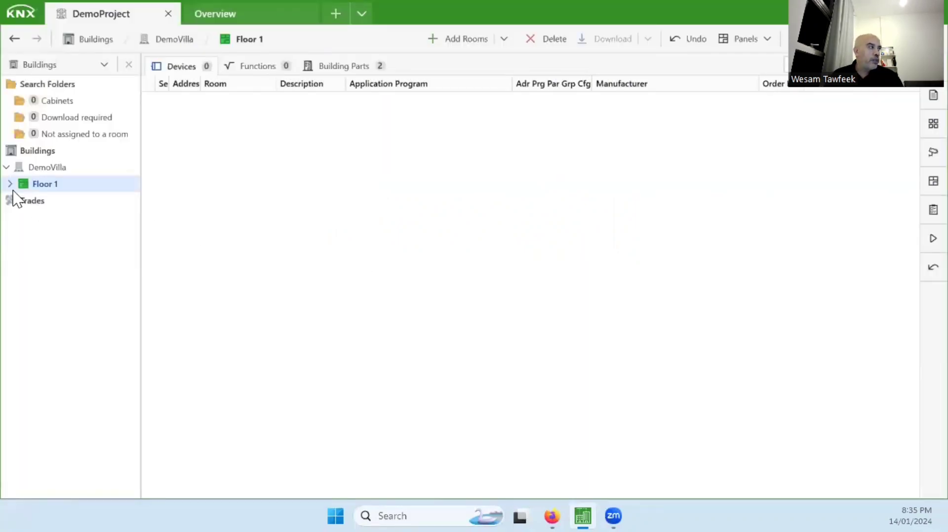
- Expand Floor 1 to view its rooms and look at which elements and functions can be added to the floor
click(10, 184)
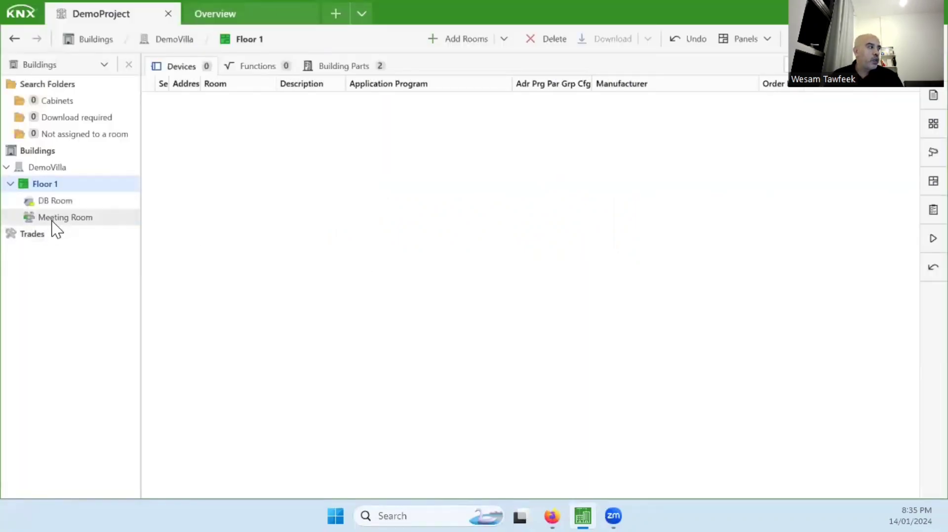
click(54, 200)
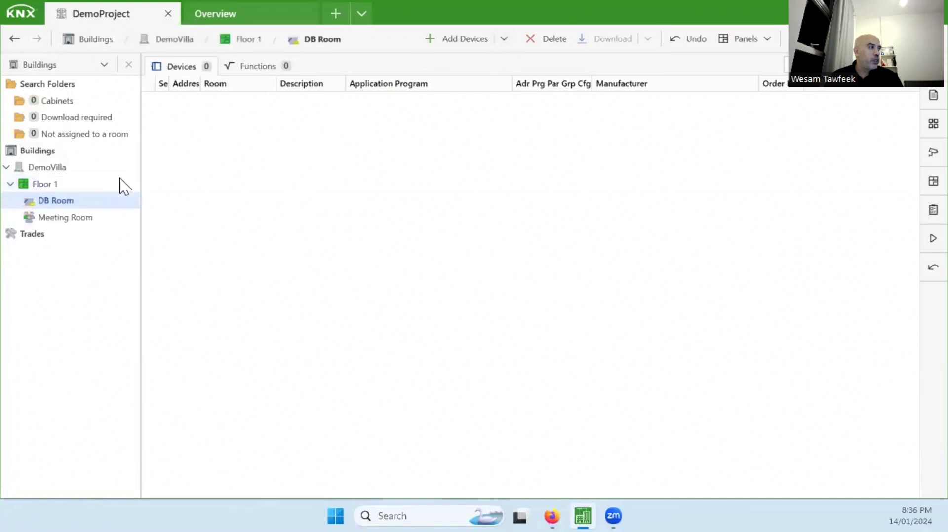
click(80, 183)
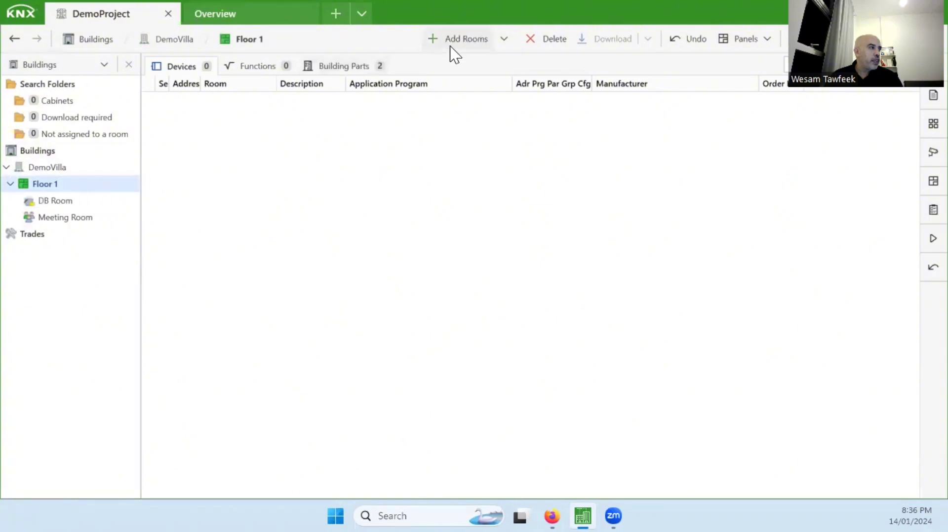
click(504, 42)
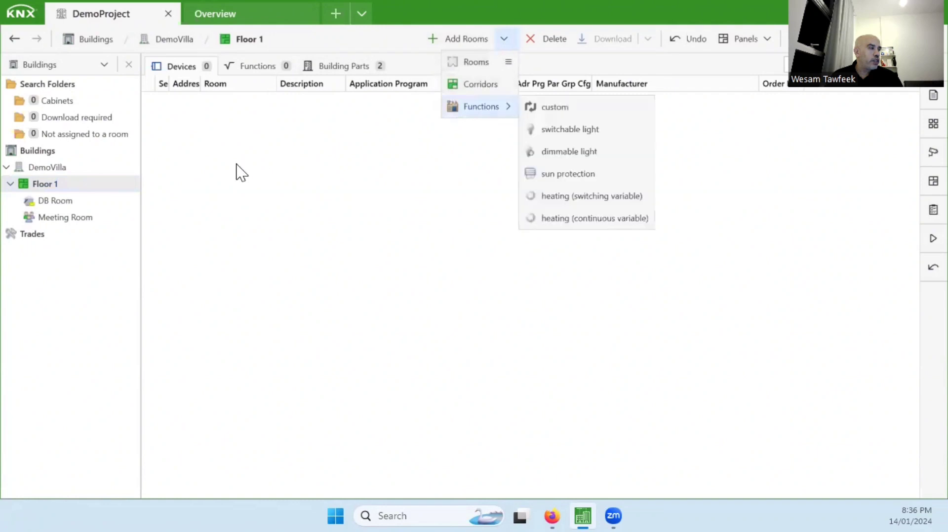
click(70, 203)
click(71, 219)
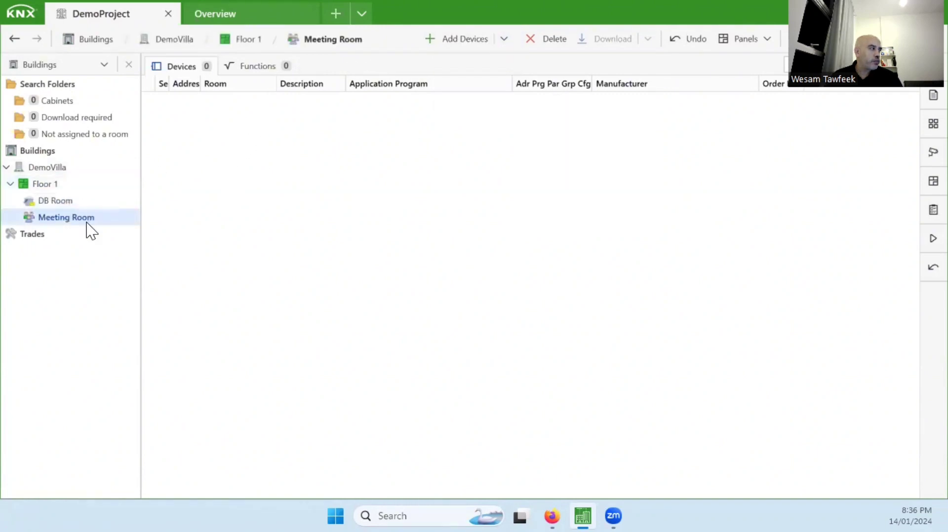
- Look at the available actions for DB Room and which elements can be added to it
click(84, 202)
right_click(84, 203)
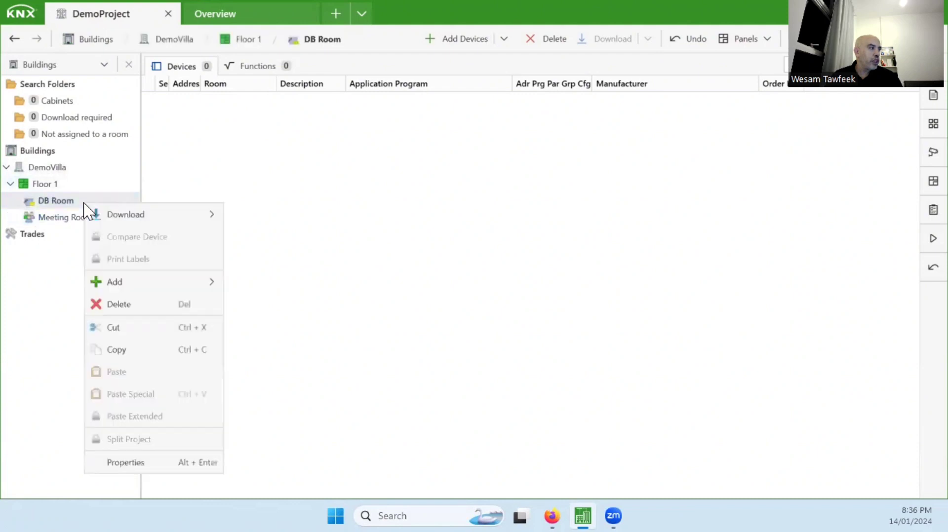
mouse_move(120, 288)
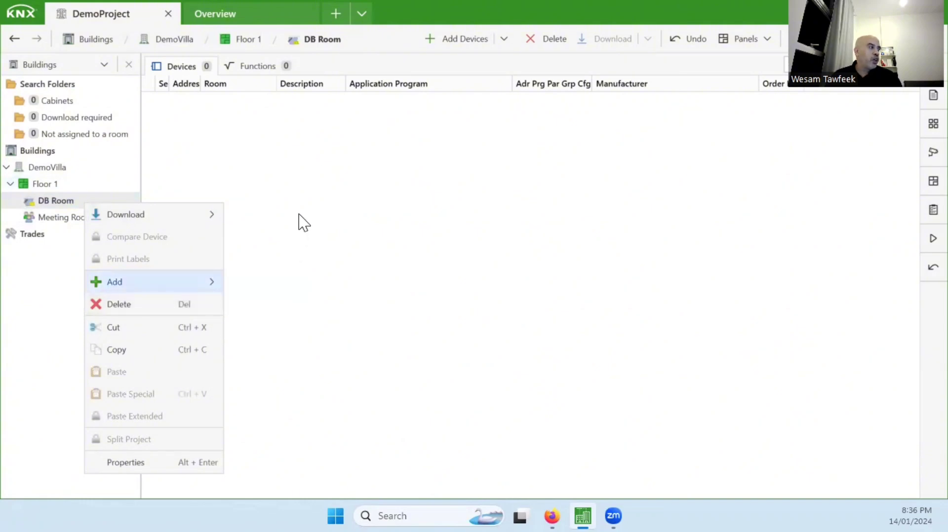
click(249, 210)
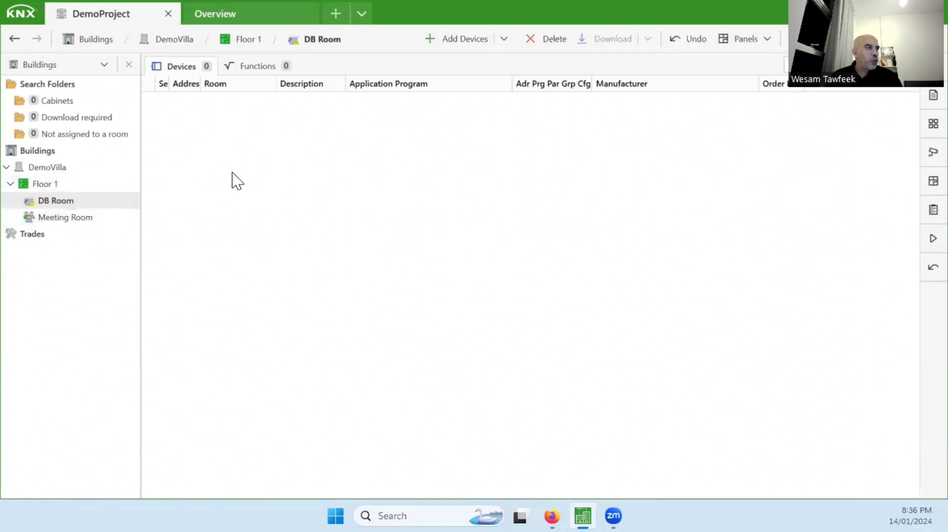
click(503, 42)
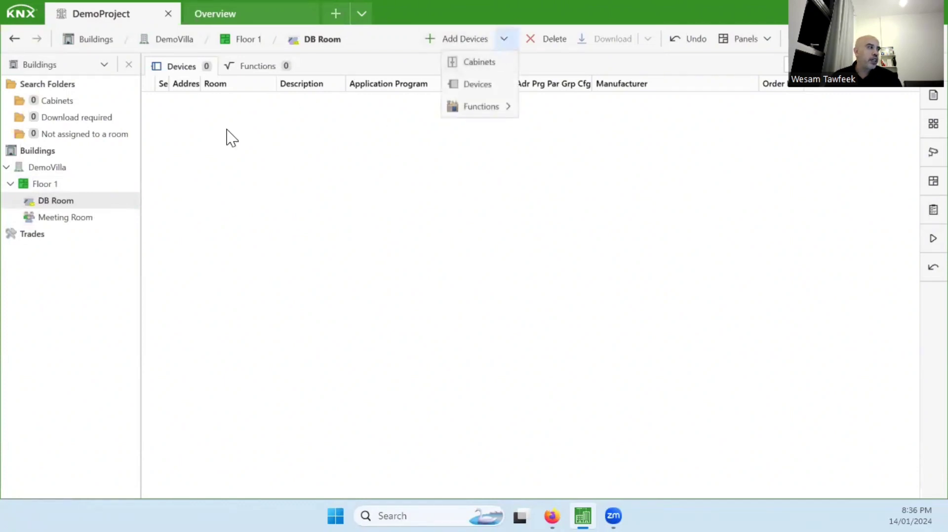
click(89, 216)
click(81, 219)
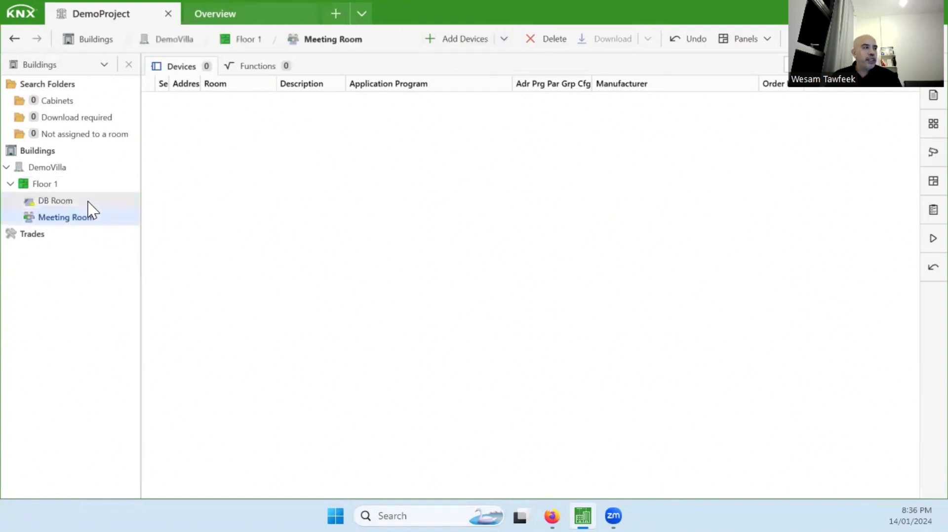
- Open the product catalog for adding devices to DB Room and show the KNX Association's products
click(86, 203)
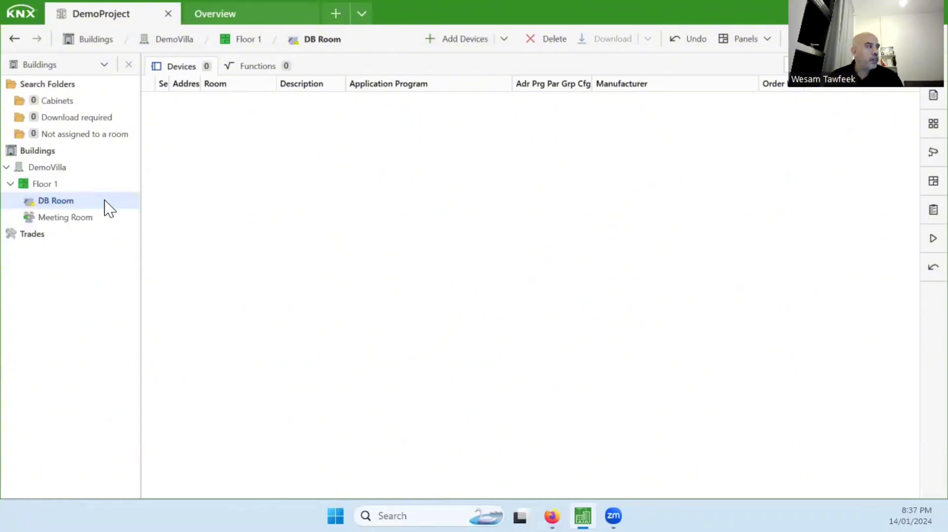
click(478, 39)
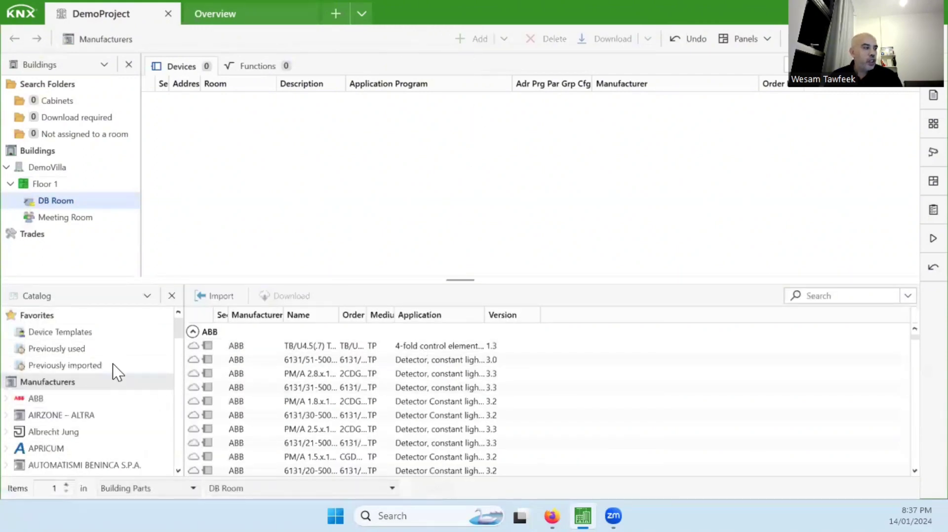
scroll(109, 399, down, 8)
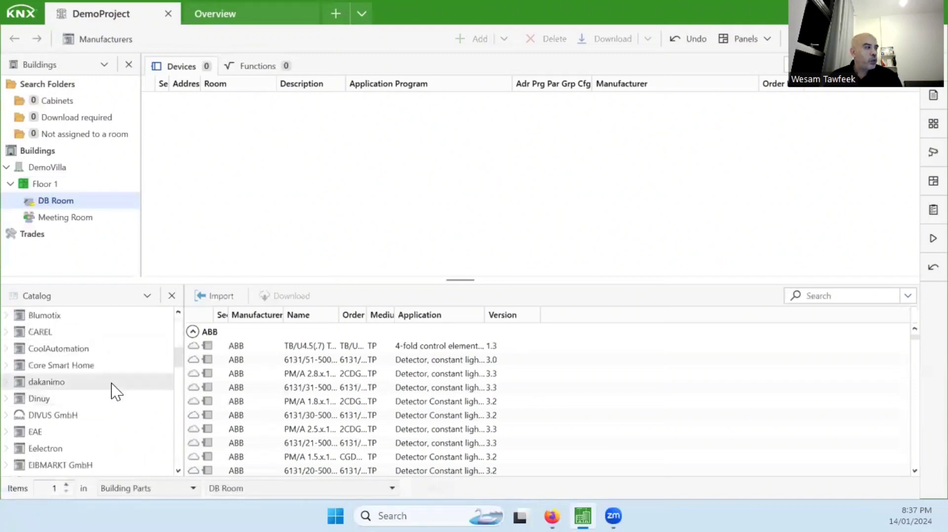
scroll(114, 400, down, 10)
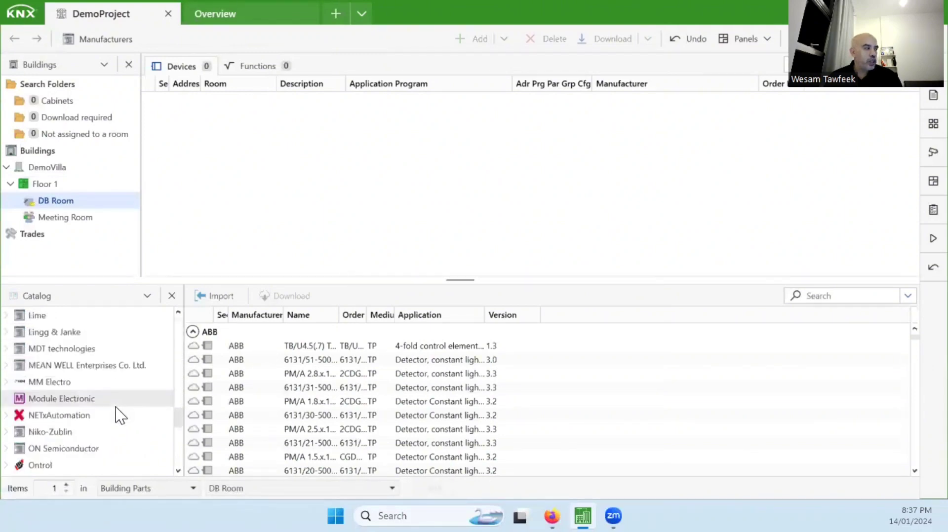
scroll(118, 412, up, 1)
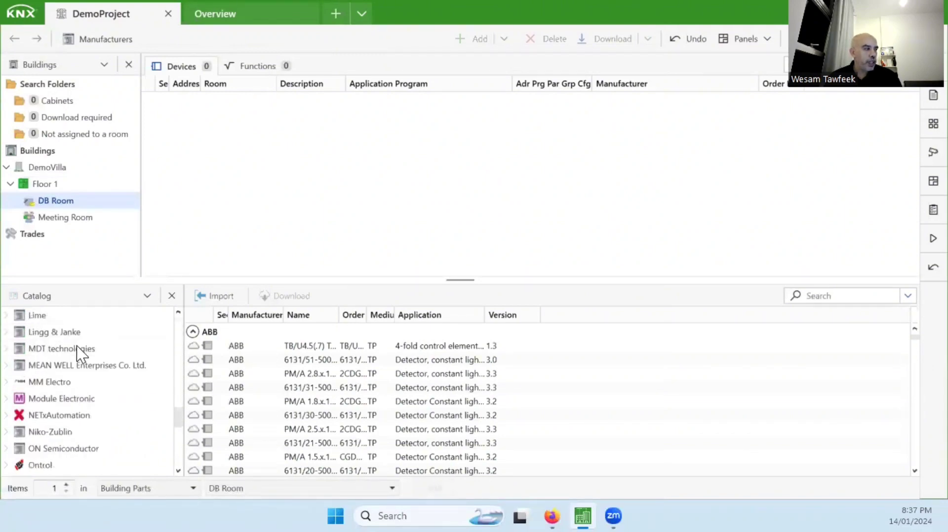
scroll(75, 383, down, 2)
scroll(85, 391, up, 2)
click(88, 352)
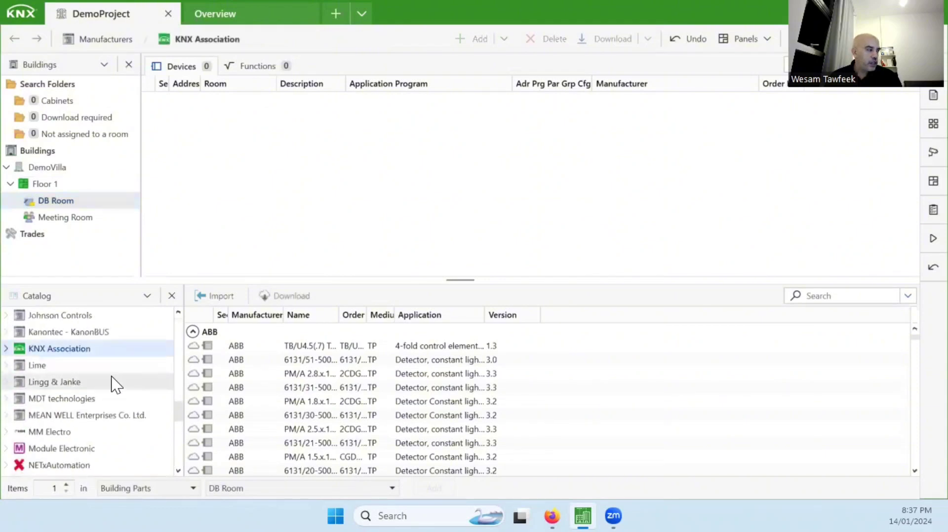
- Look through the KNX Association's catalog entries and the list of manufacturers
scroll(481, 381, down, 2)
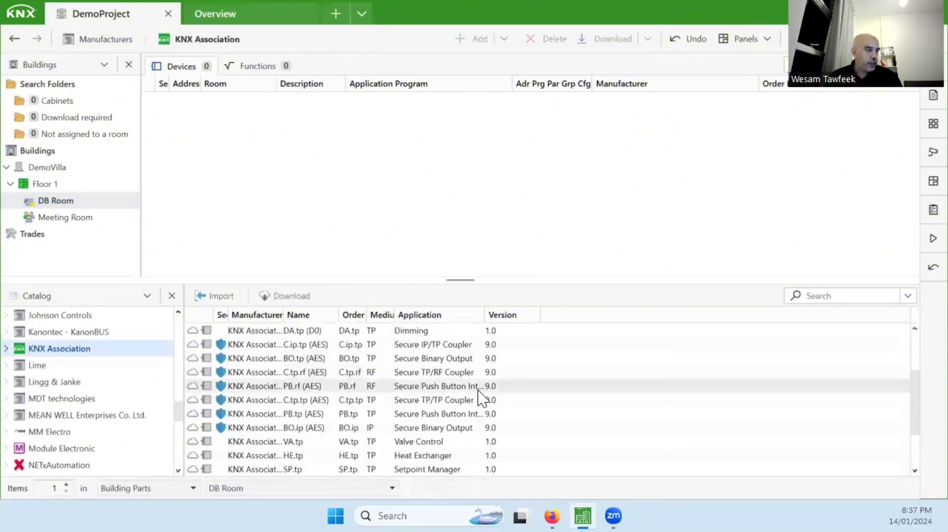
scroll(482, 398, up, 2)
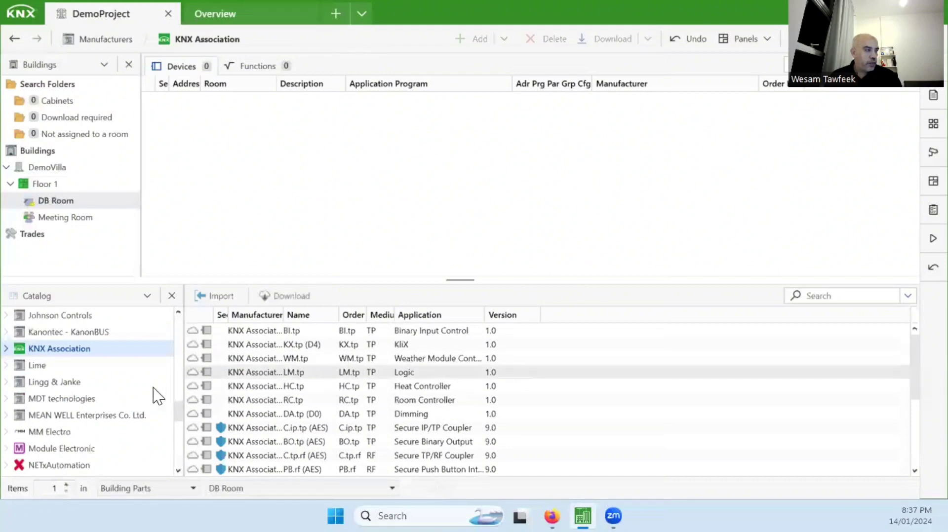
scroll(74, 368, down, 1)
scroll(74, 368, down, 10)
scroll(74, 383, up, 20)
scroll(69, 395, up, 10)
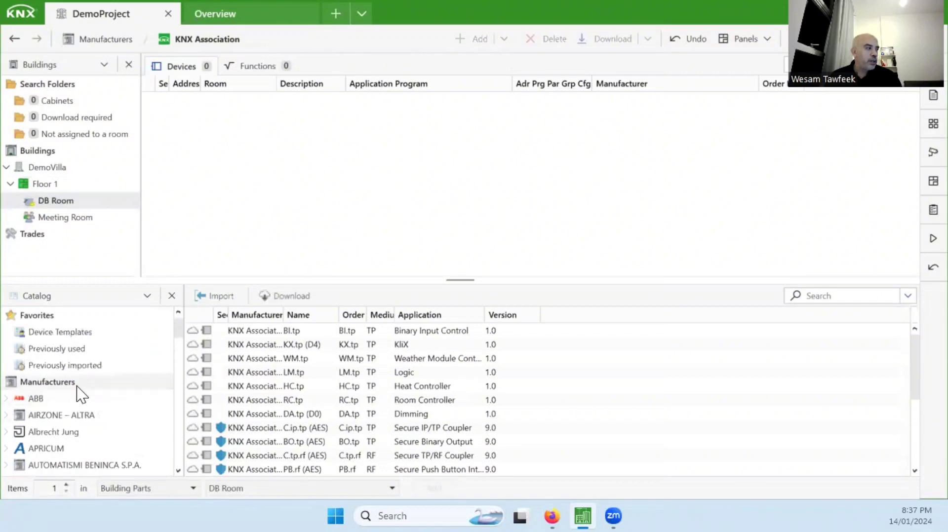
- Search the catalog across all manufacturers for bo08f and select the Eelectron BO08F01KNX device
click(78, 387)
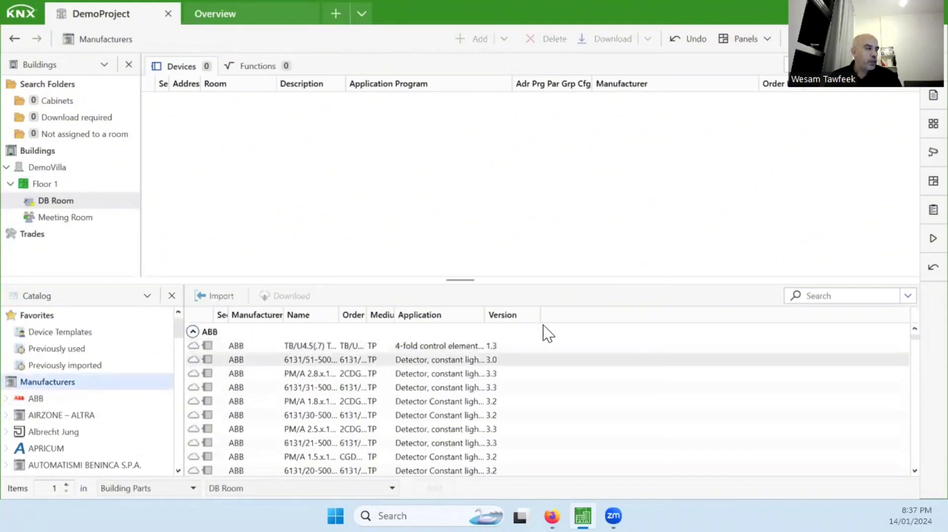
click(844, 294)
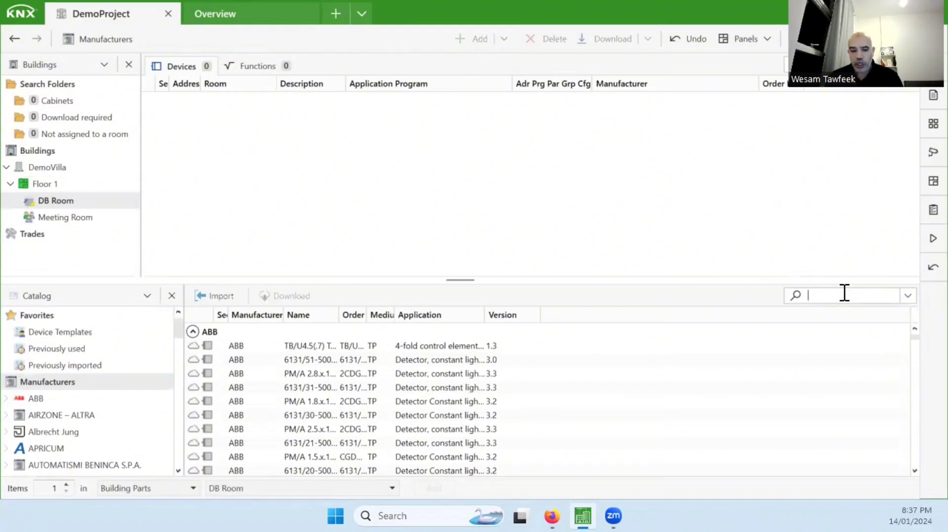
click(844, 295)
text(bo08f)
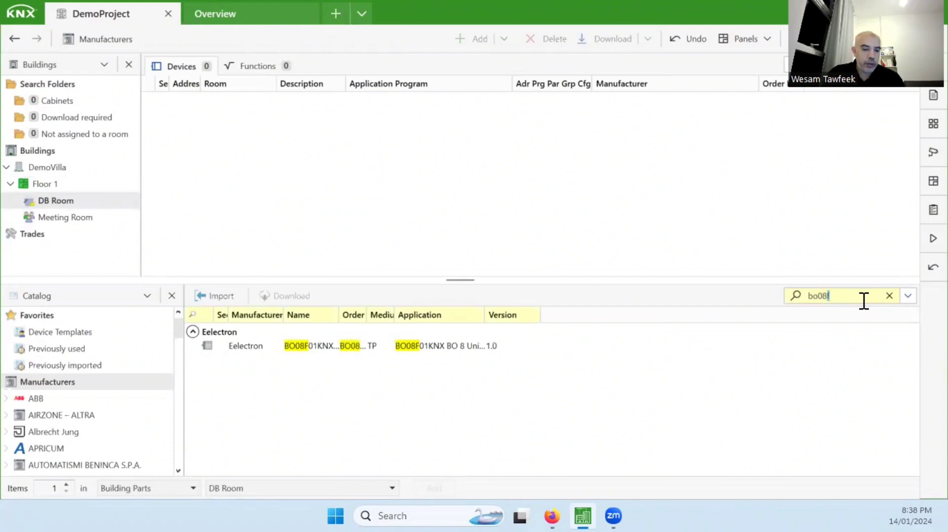
click(384, 348)
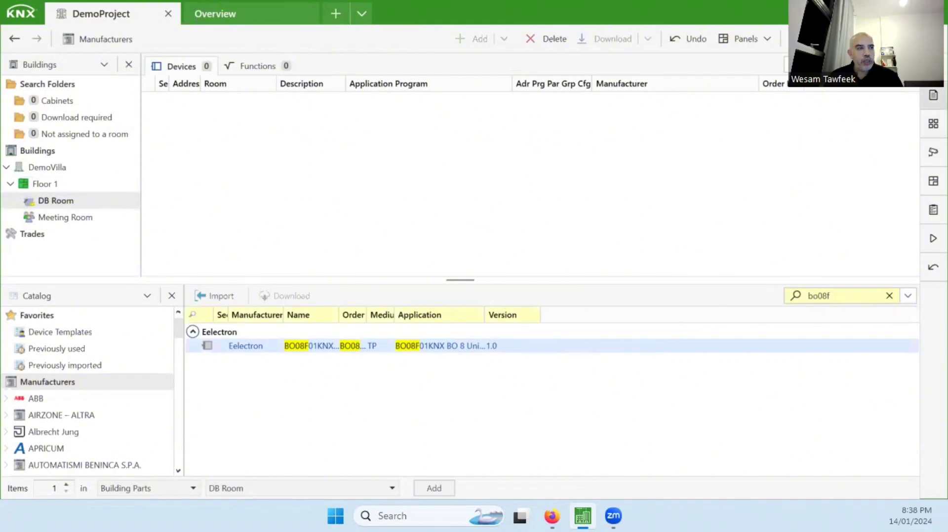
- Examine the BO08F01KNX device's catalog properties, including its specifications, description and technical documentation
click(934, 94)
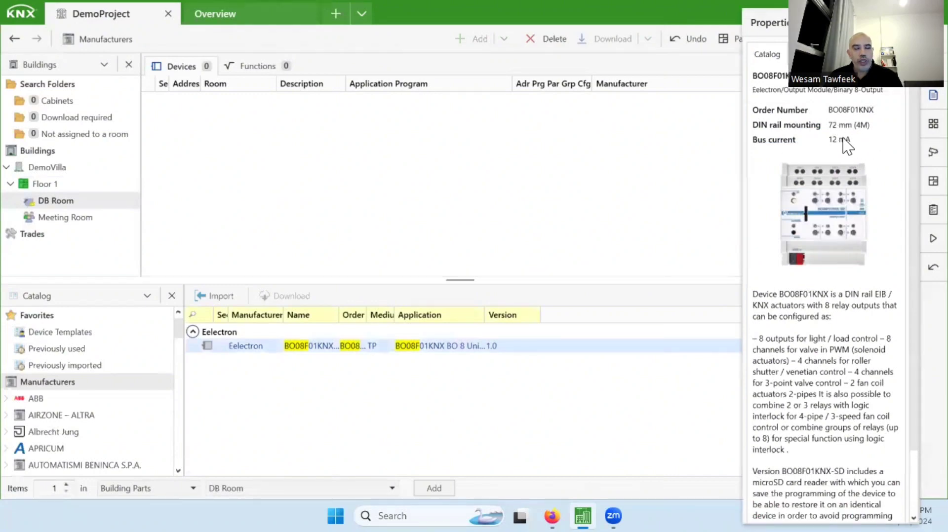
scroll(852, 173, down, 3)
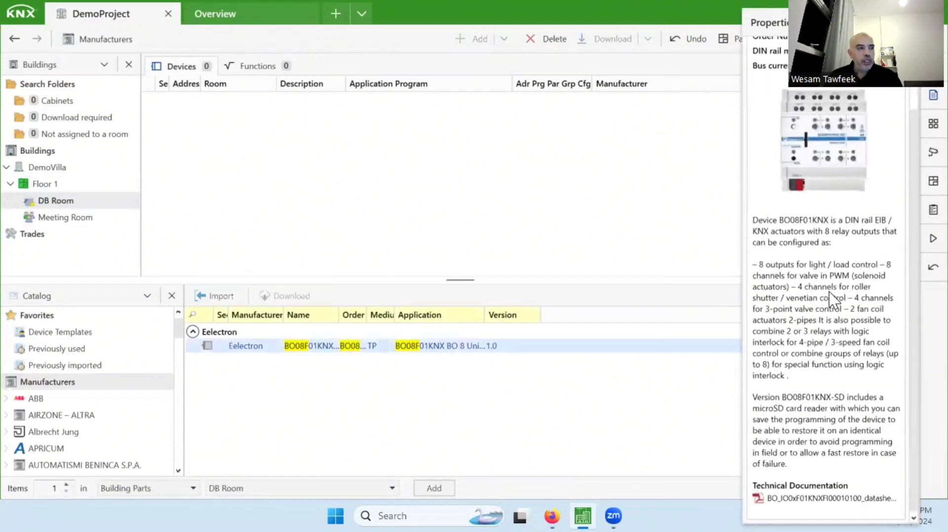
click(469, 350)
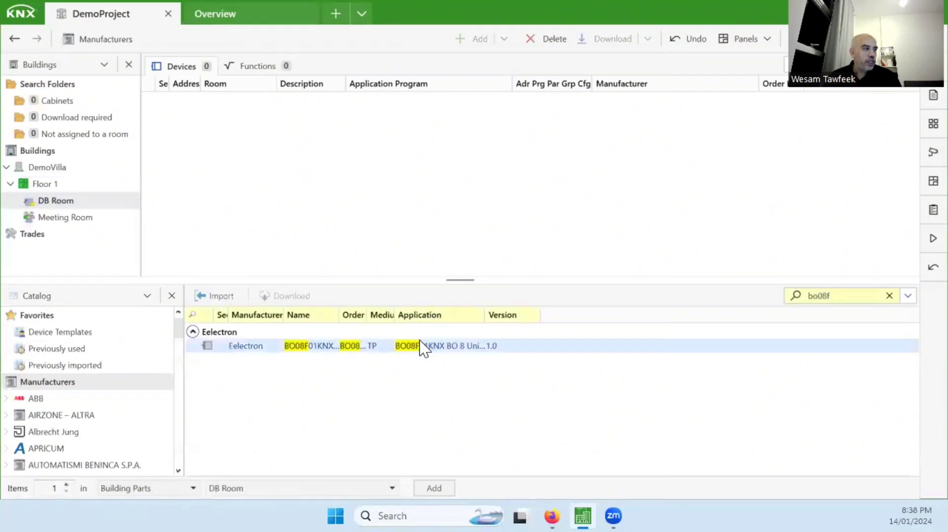
- Add the Eelectron BO08F01KNX device from the catalog to DB Room
drag(416, 345, 438, 236)
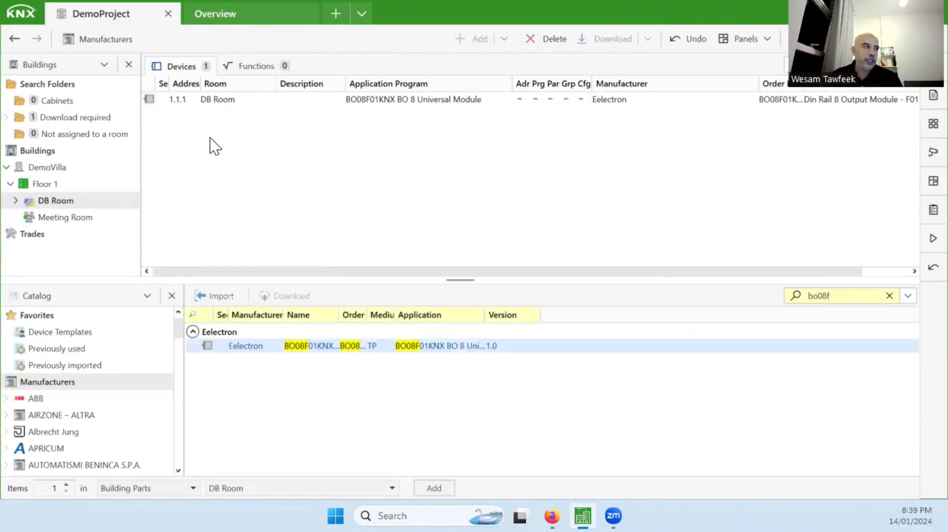
click(195, 112)
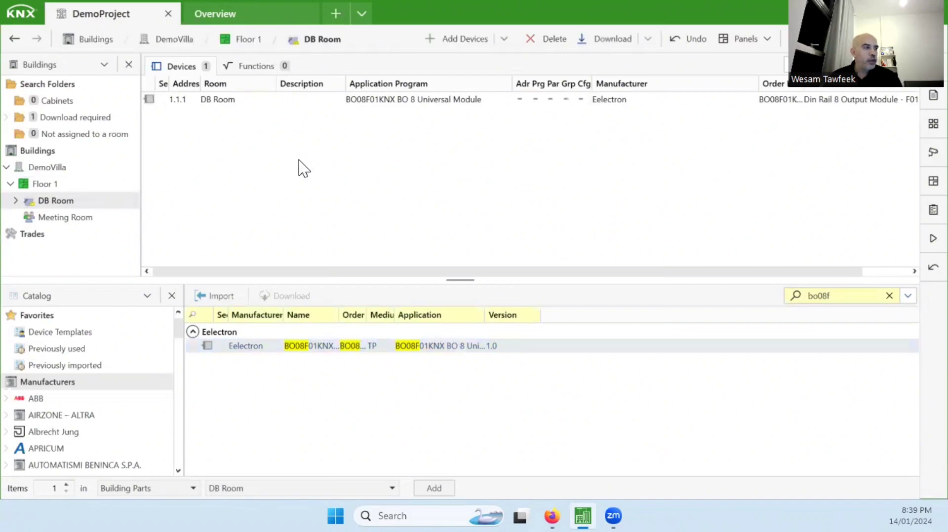
- Search the catalog for dm02 and add the Eelectron DM02A02KNX dimmer to DB Room
drag(846, 296, 817, 299)
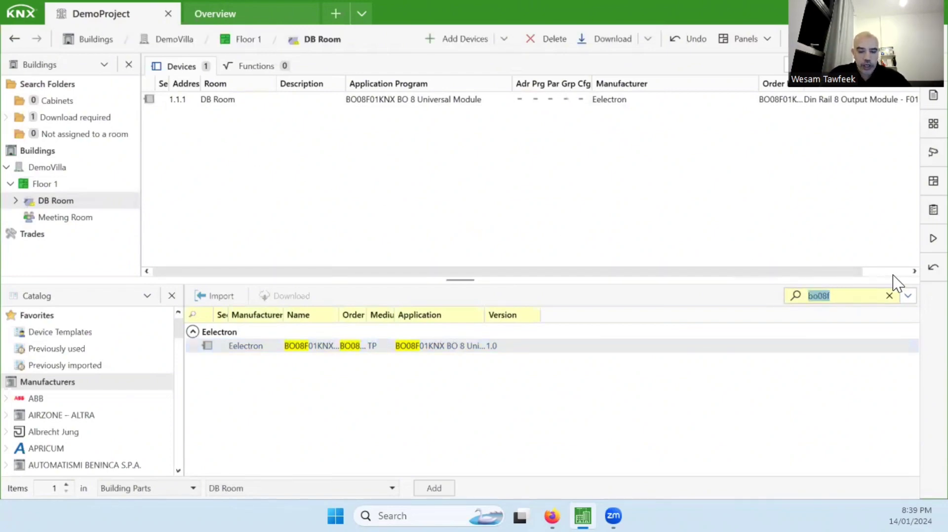
text(dm02)
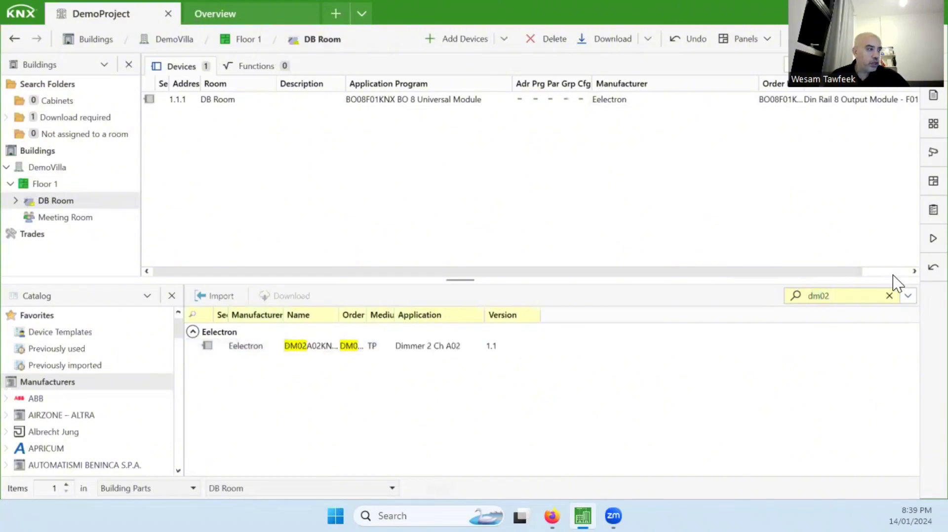
click(380, 345)
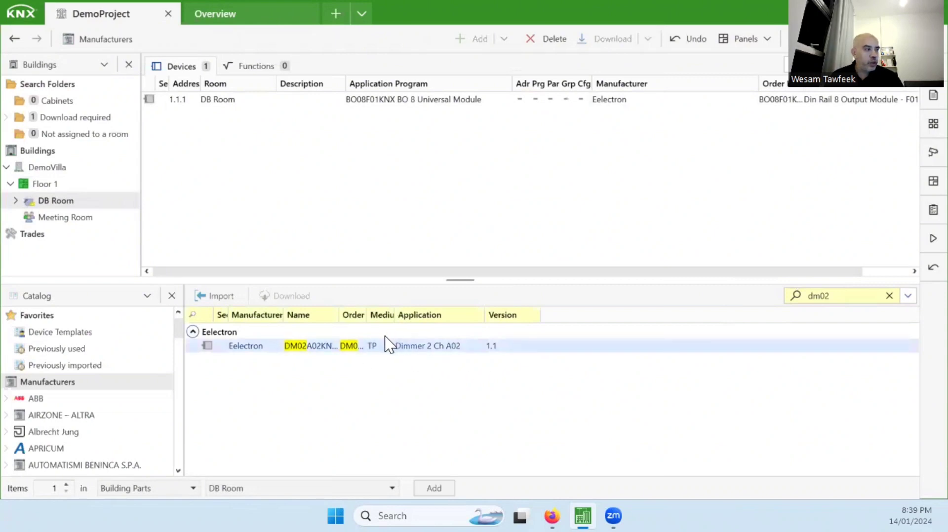
drag(368, 313, 441, 312)
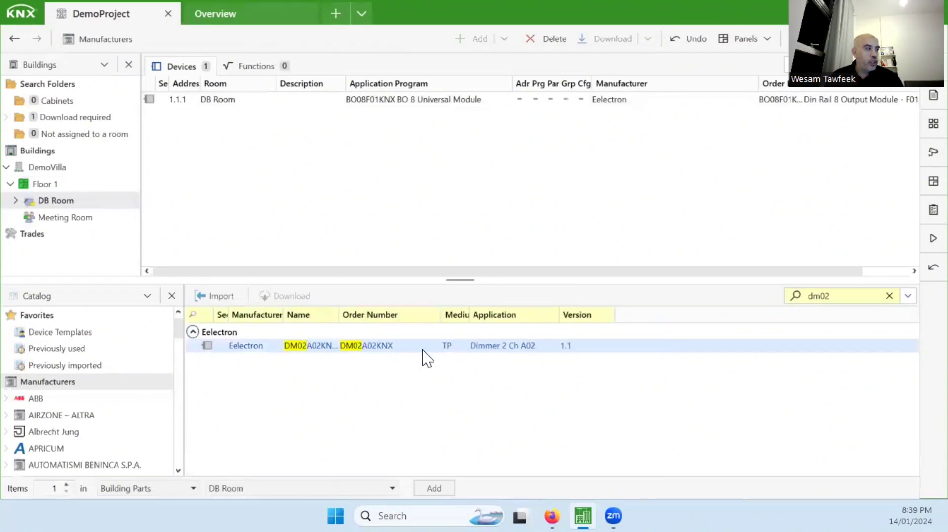
drag(417, 354, 428, 193)
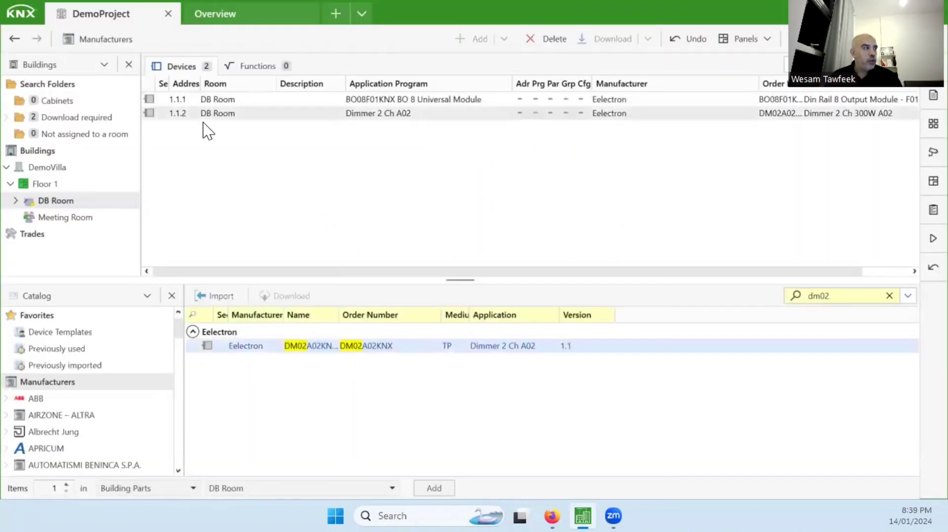
- Select Meeting Room, clear the catalog search and look at the product file import dialog without importing anything
click(91, 219)
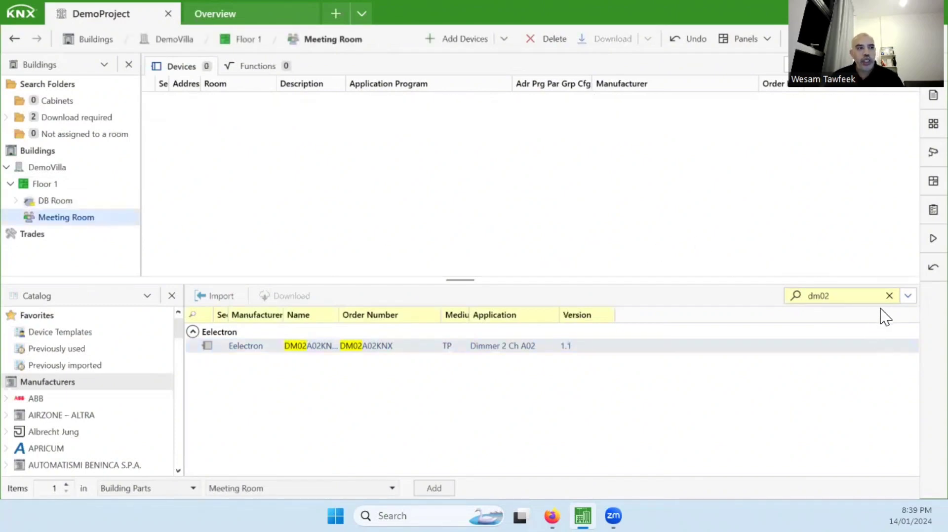
click(889, 296)
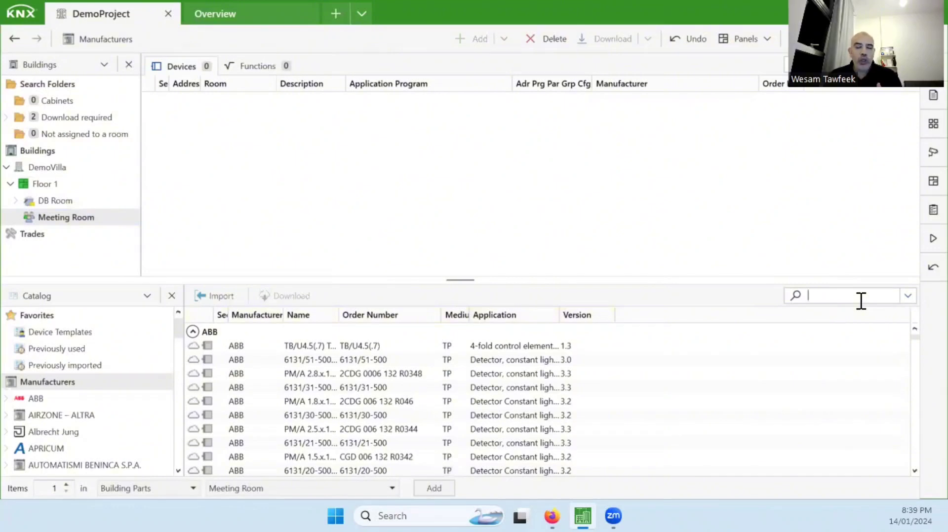
click(862, 301)
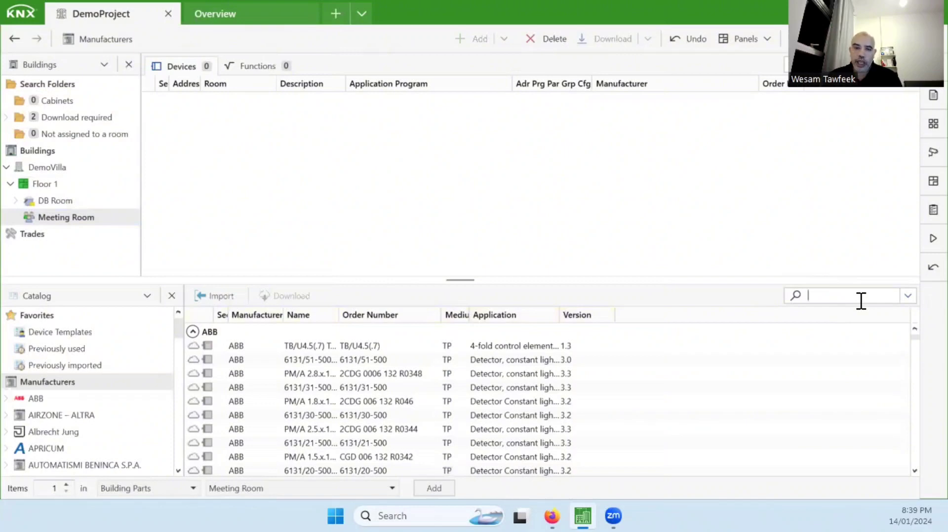
click(221, 297)
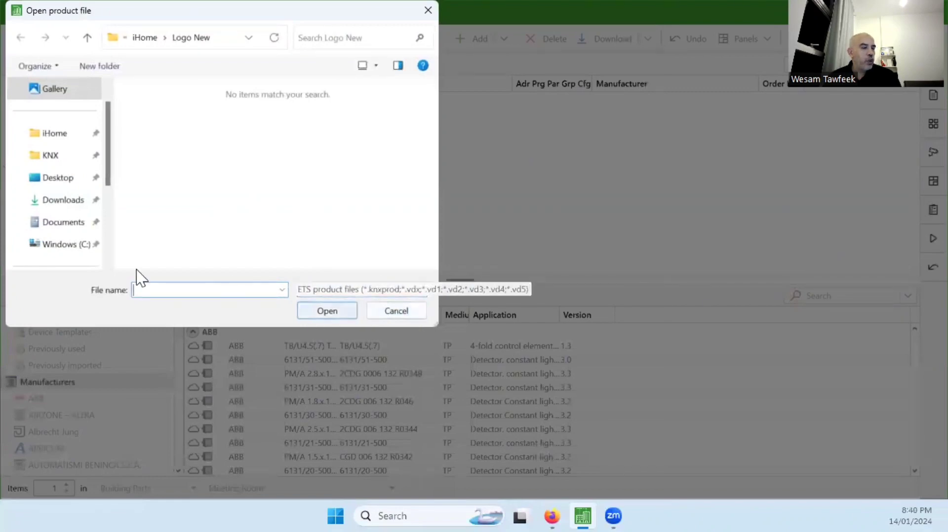
click(417, 315)
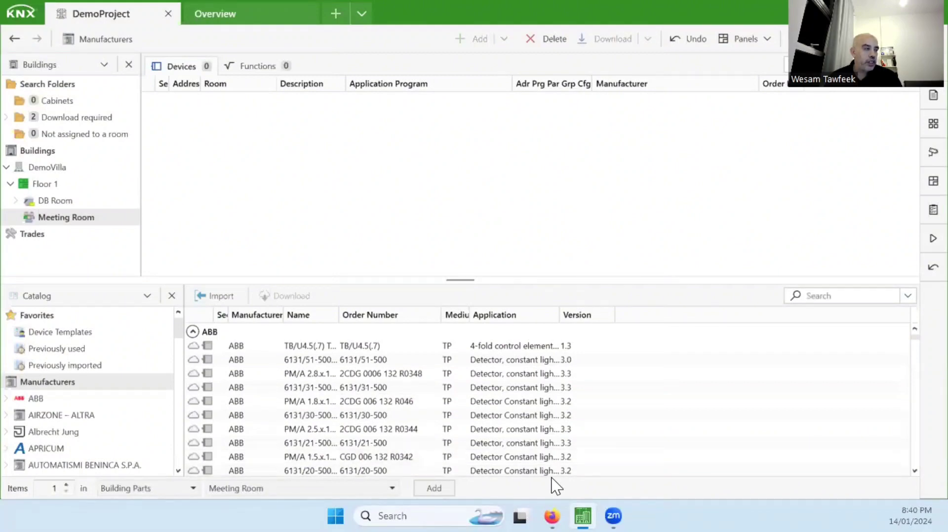
- Import the project file MB80c3fknx eelc 8 ch.knxproj from the exported ETS projects folder
key(ctrl+Tab)
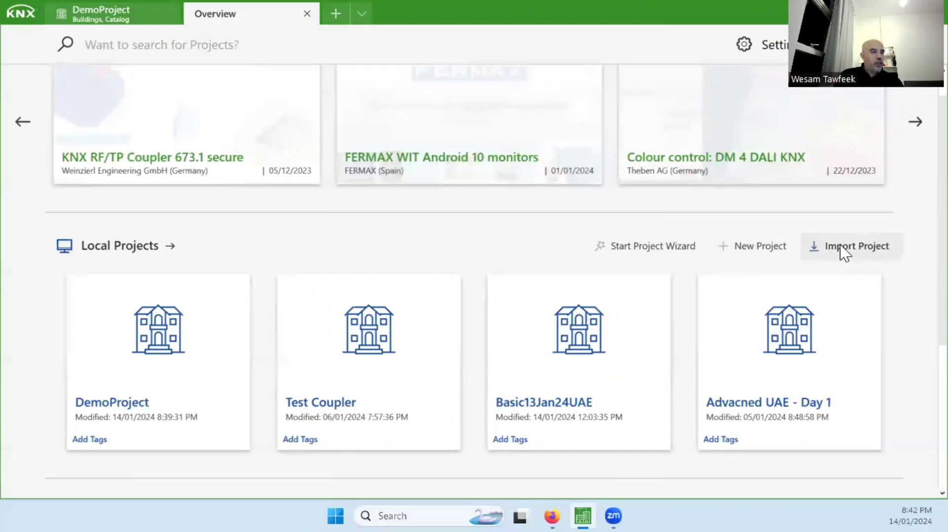
click(821, 256)
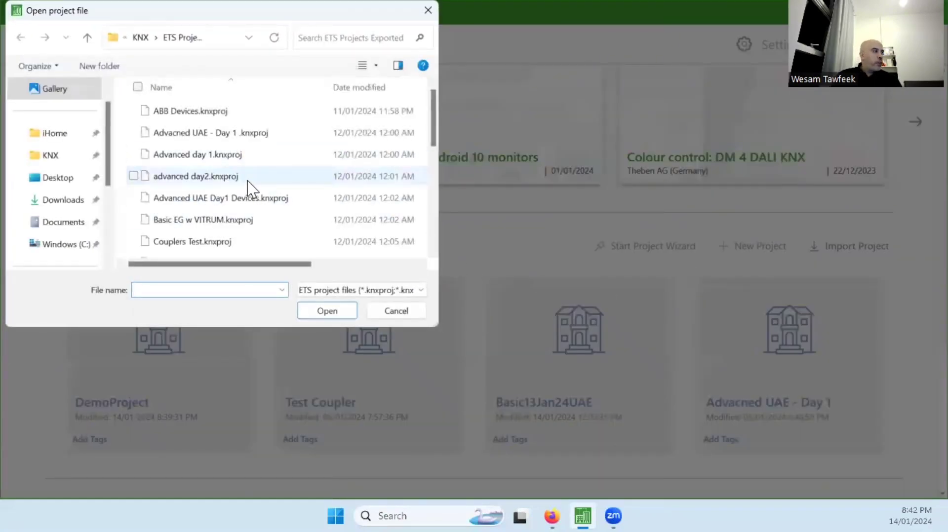
scroll(283, 219, down, 4)
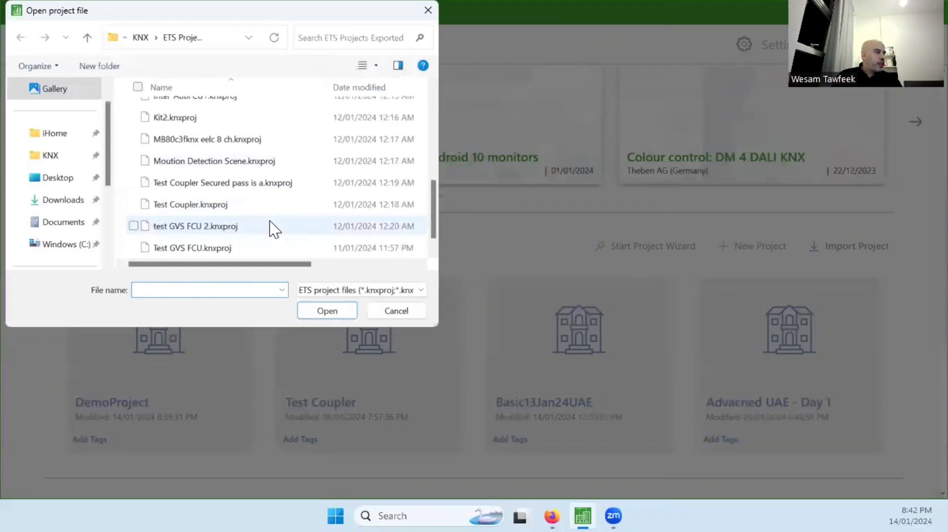
click(243, 140)
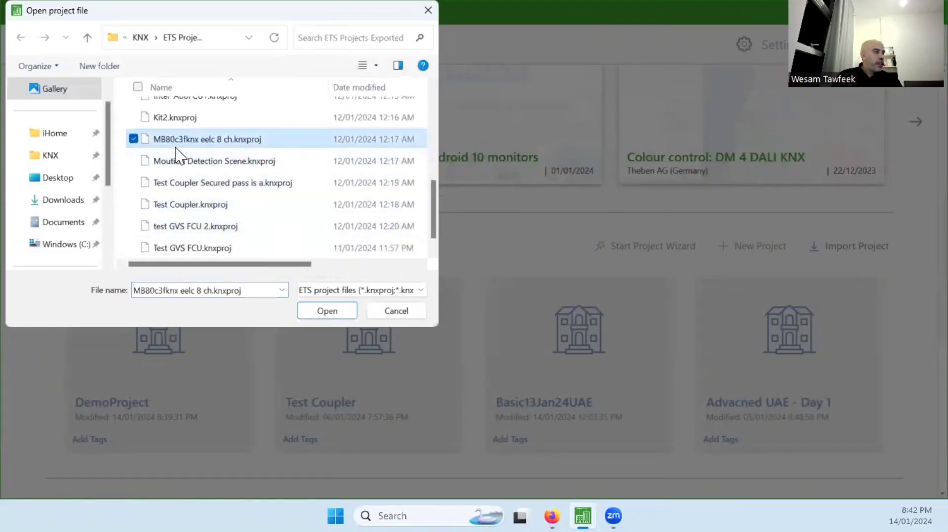
click(316, 312)
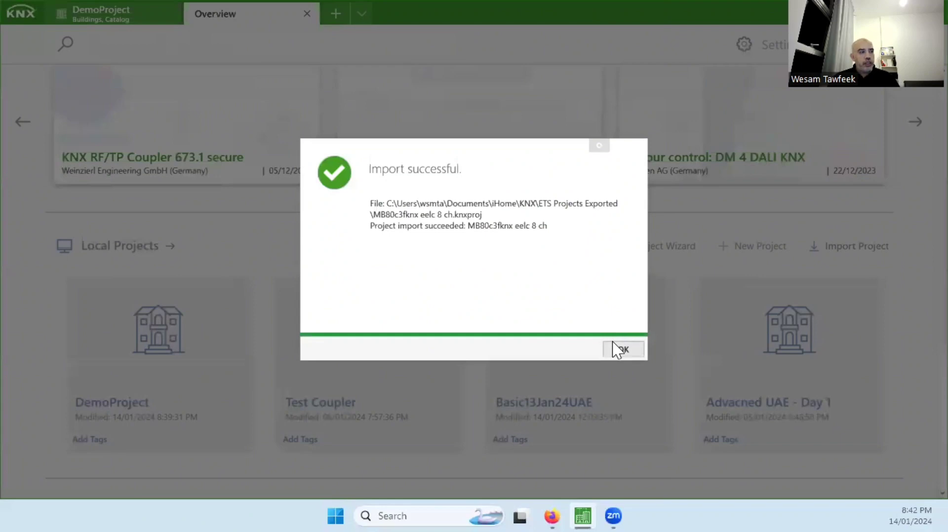
click(620, 352)
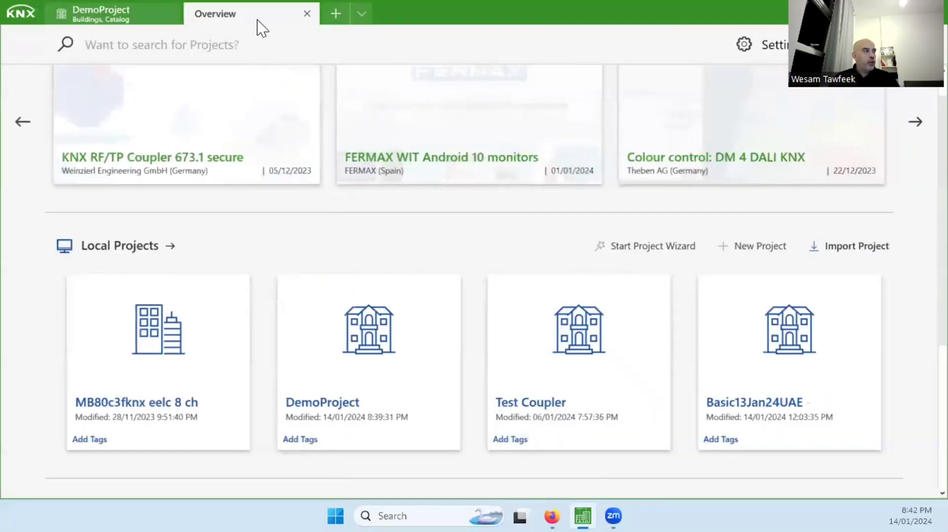
- Open the imported project MB80c3fknx eelc 8 ch and copy its Eelectron PB80C01KNX device
mouse_move(137, 348)
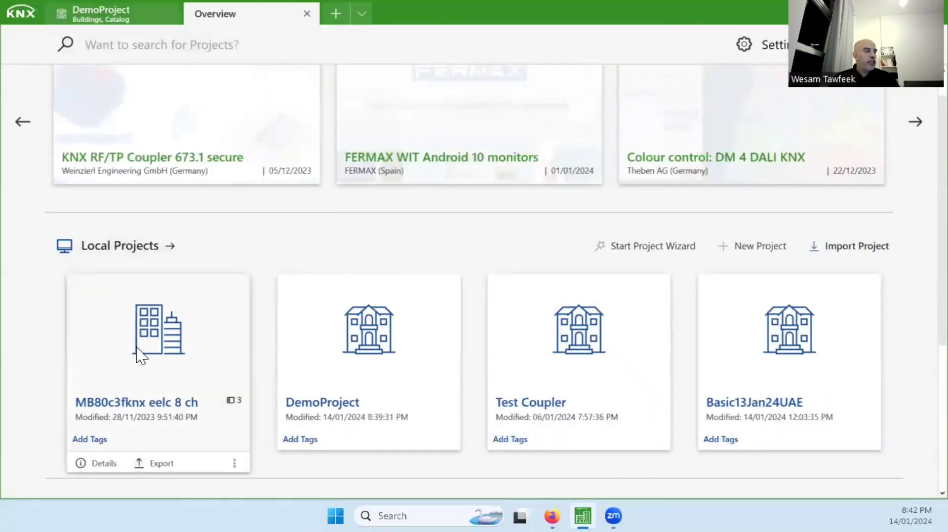
double_click(169, 333)
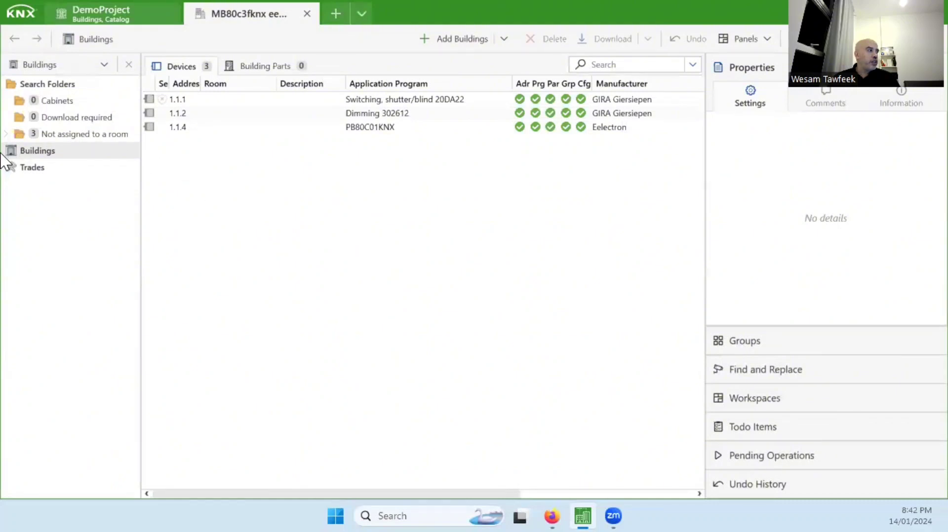
click(158, 129)
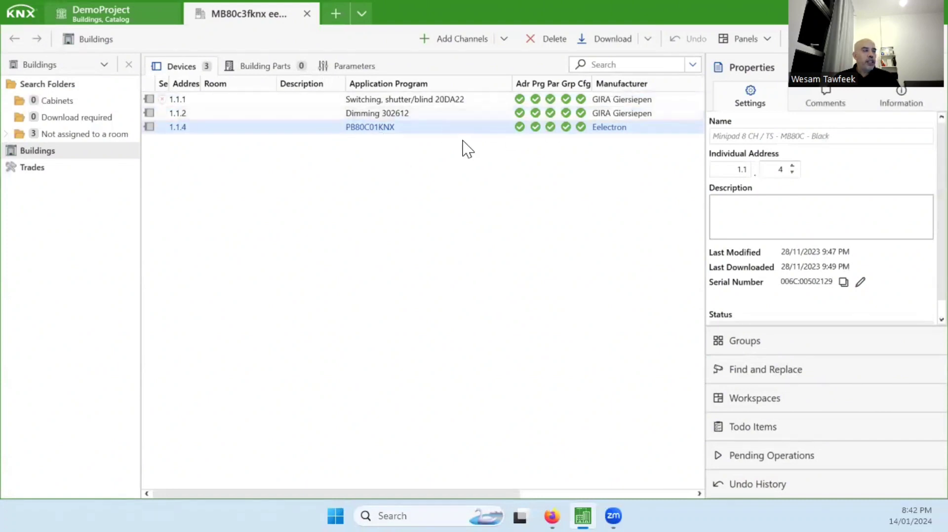
right_click(401, 129)
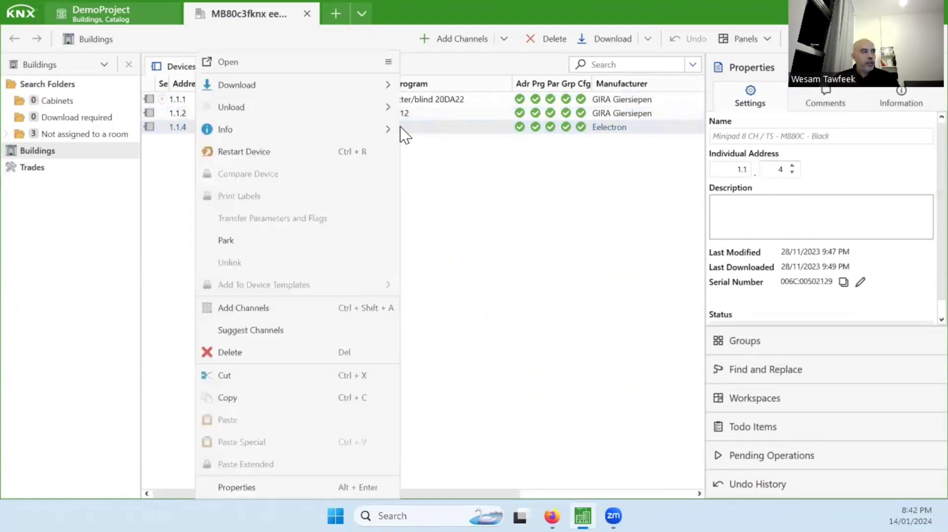
click(244, 409)
- Paste the copied PB80C01KNX device into DemoProject's Meeting Room and close the MB80c3fknx eelc 8 ch project
click(142, 22)
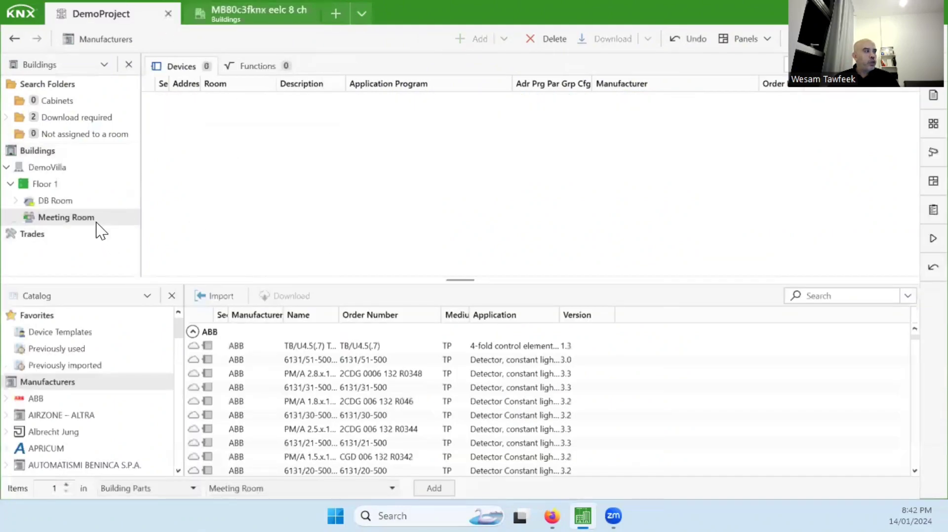
right_click(290, 157)
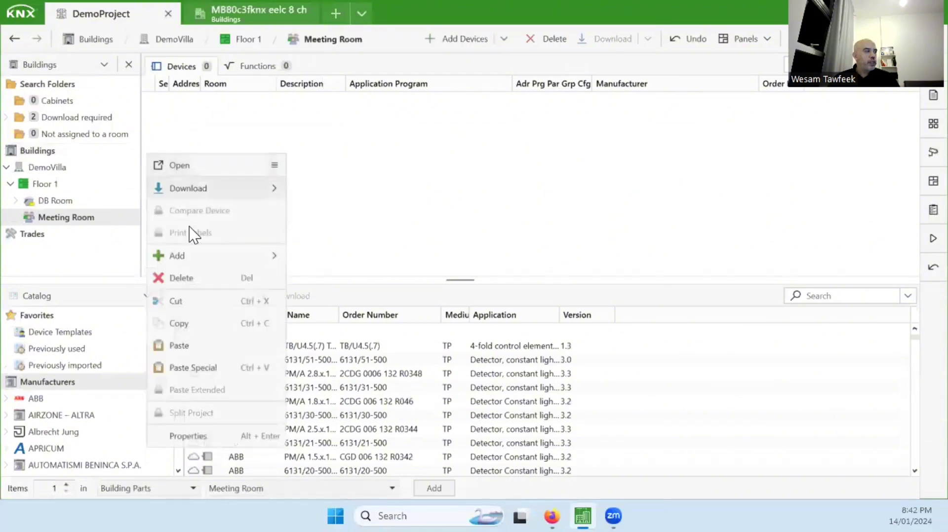
click(209, 347)
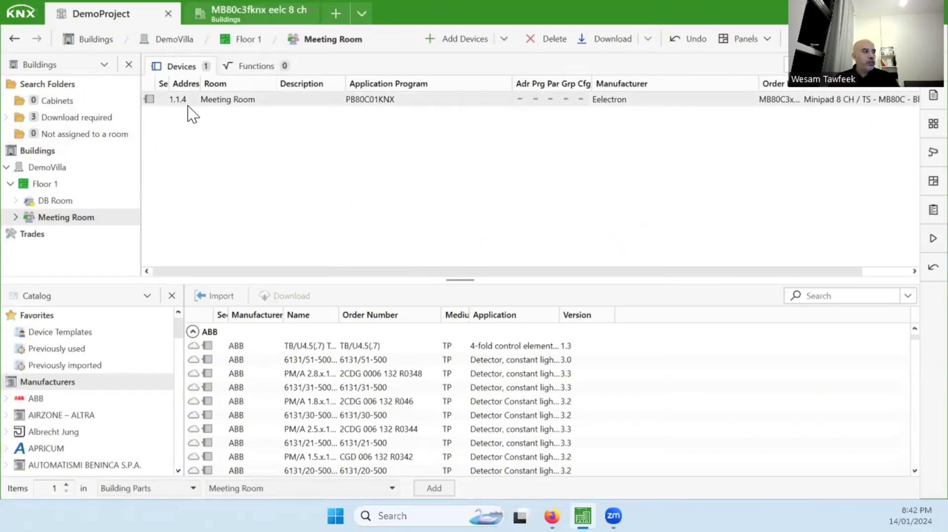
click(276, 14)
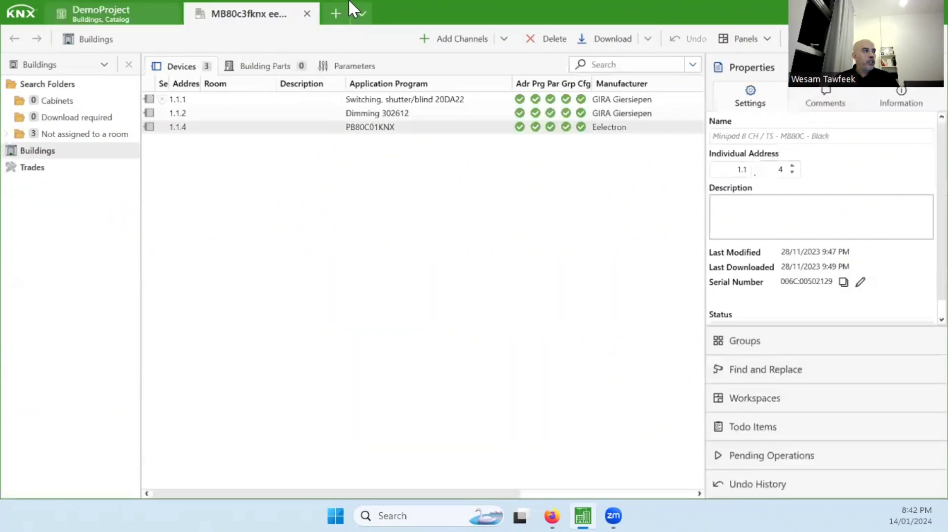
click(307, 14)
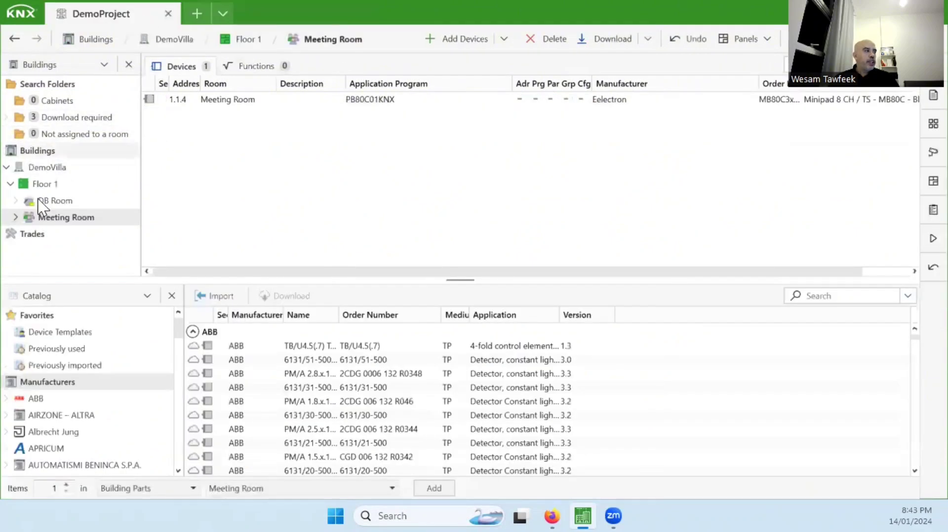
- Check the device addresses in DB Room and set the Meeting Room PB80C01KNX device's individual address to 1.1.3
click(96, 201)
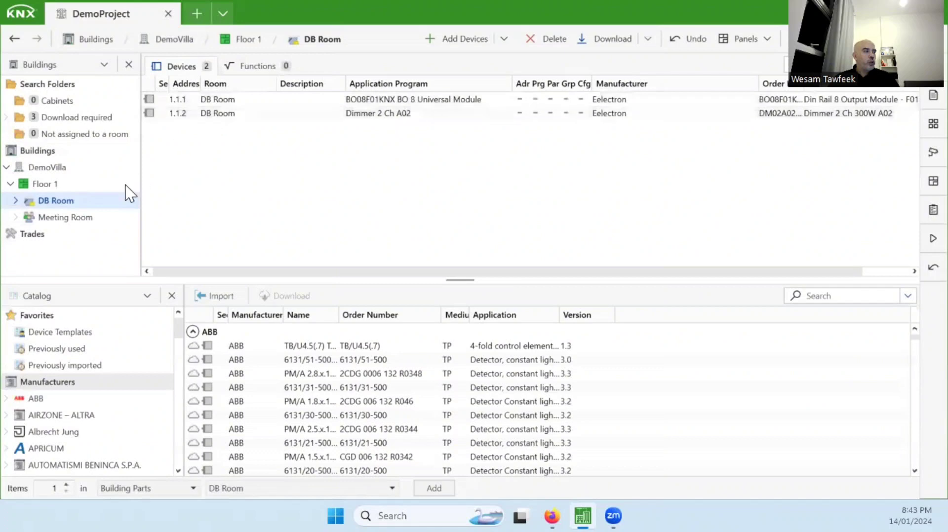
click(76, 218)
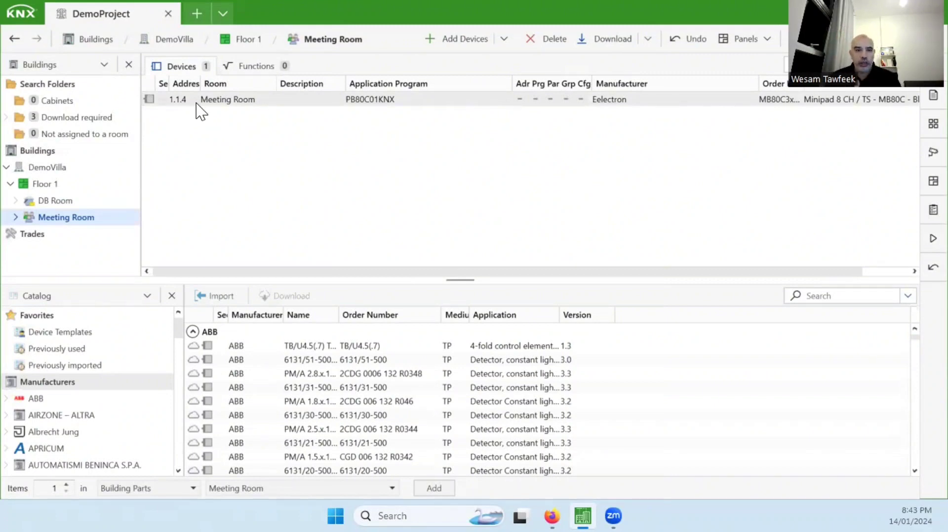
click(196, 101)
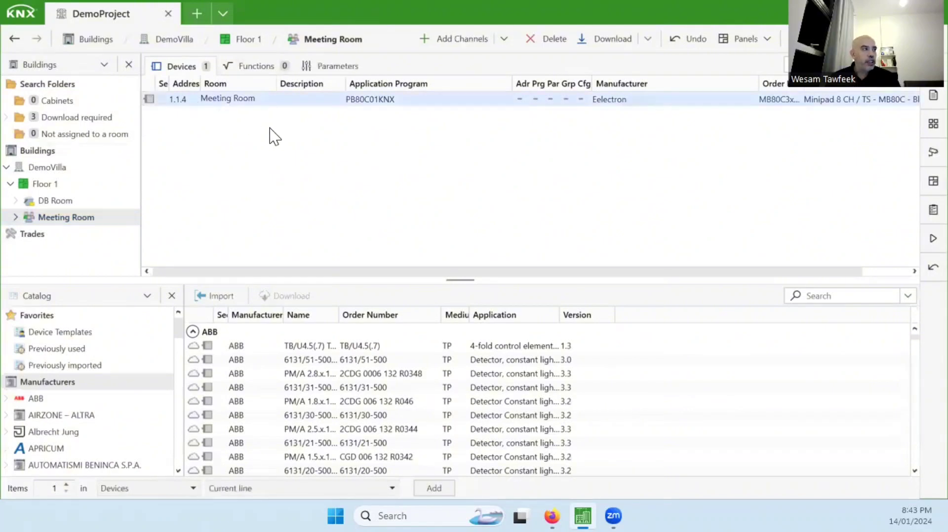
click(933, 95)
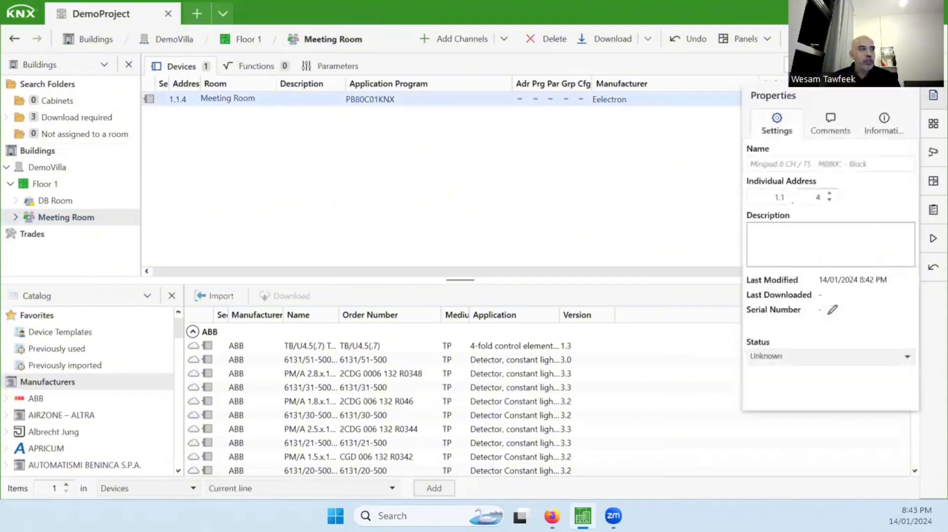
click(830, 199)
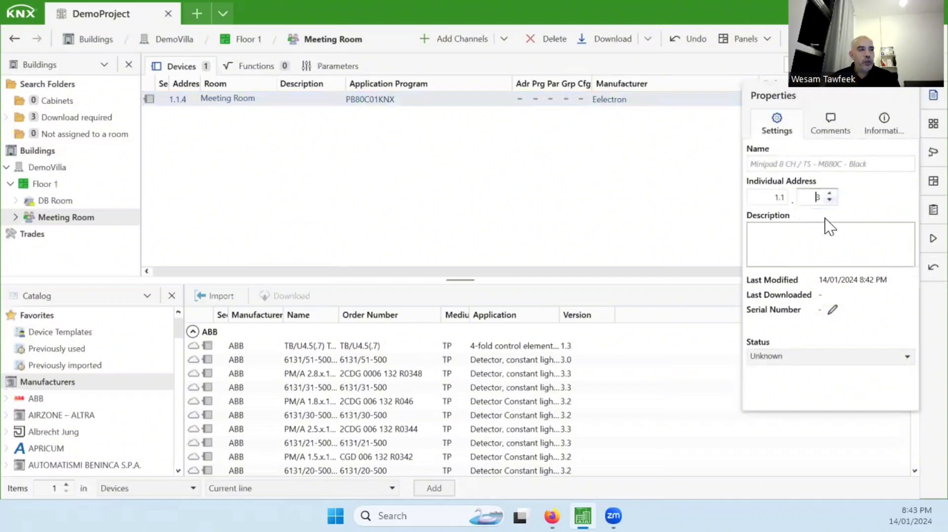
click(815, 239)
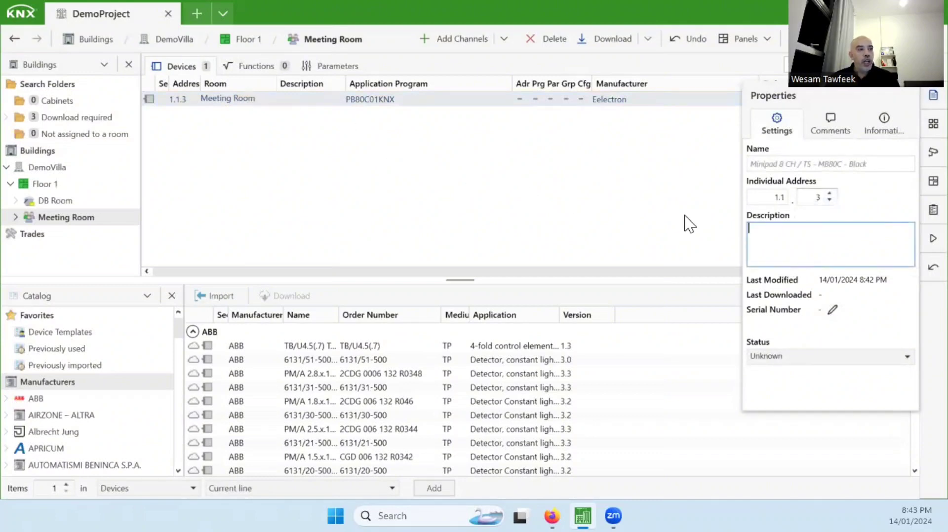
click(830, 200)
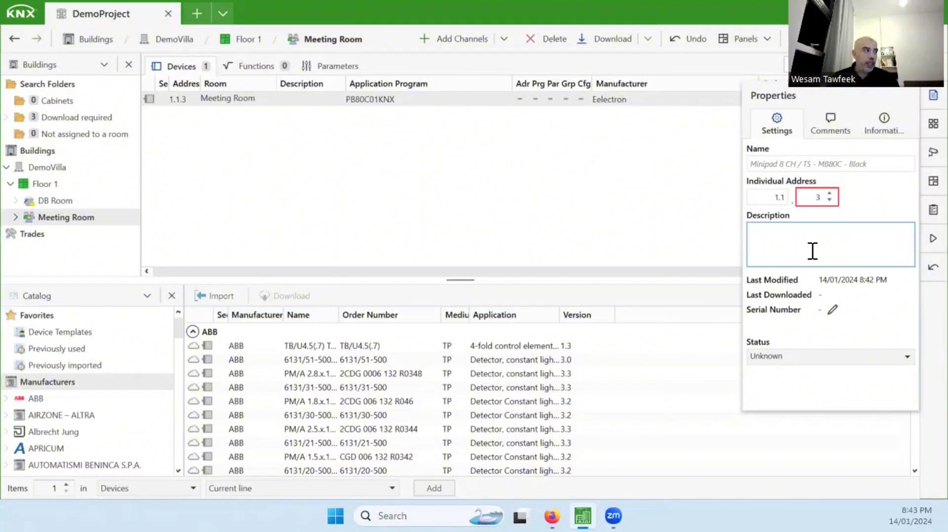
click(573, 183)
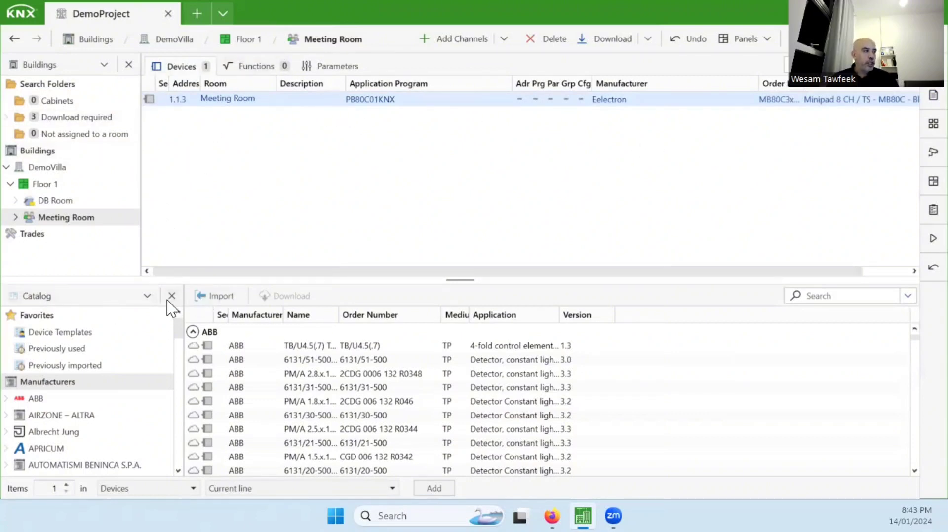
- Close the catalog and display the devices of DB Room and Meeting Room
click(174, 303)
click(172, 296)
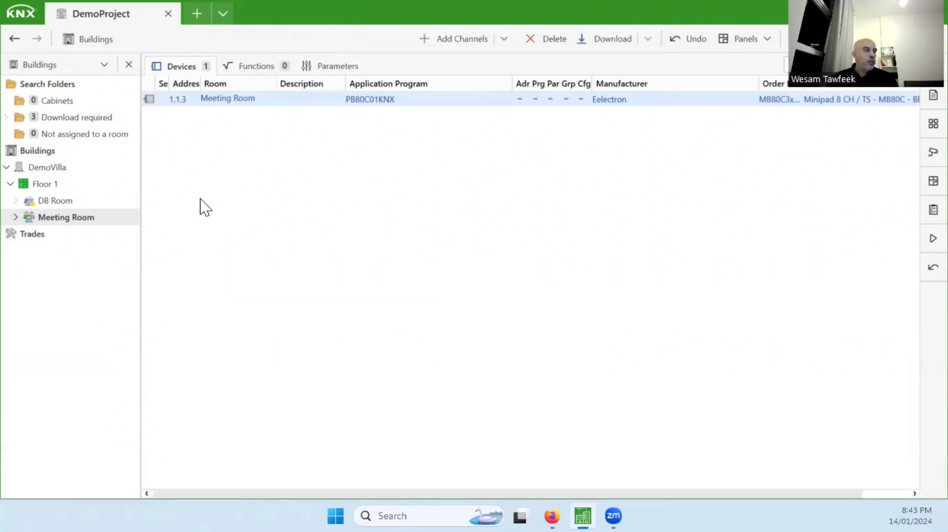
click(51, 201)
click(58, 213)
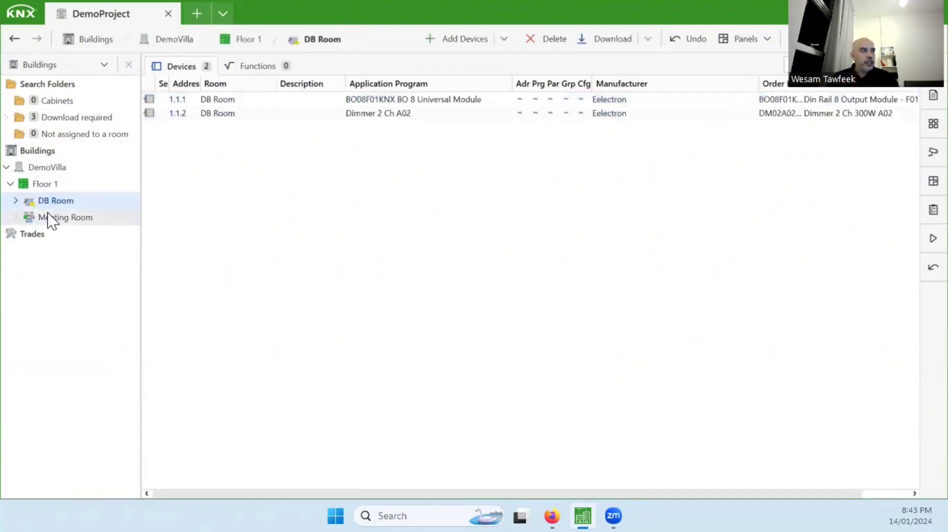
- Open the parameters of the 1.1.1 Din Rail 8 Output Module in DB Room and turn on highlighting of changes
click(58, 205)
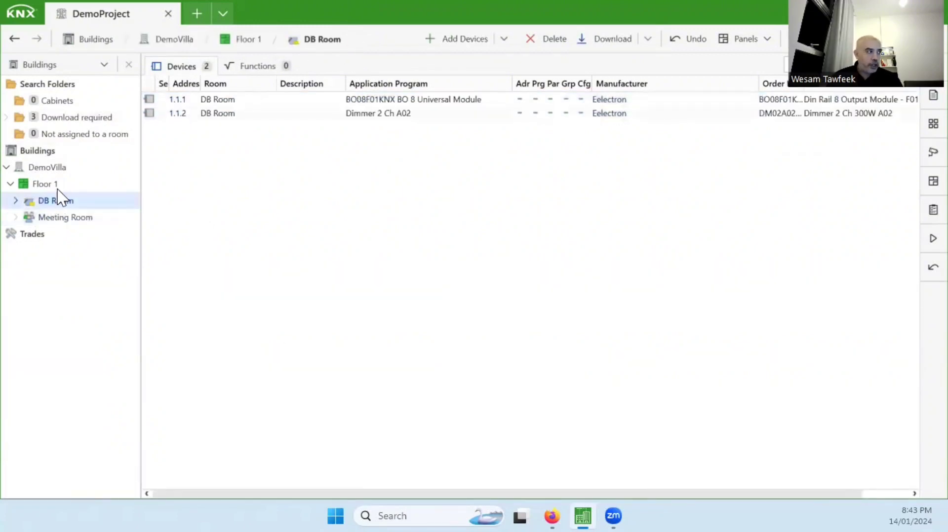
click(16, 201)
click(82, 218)
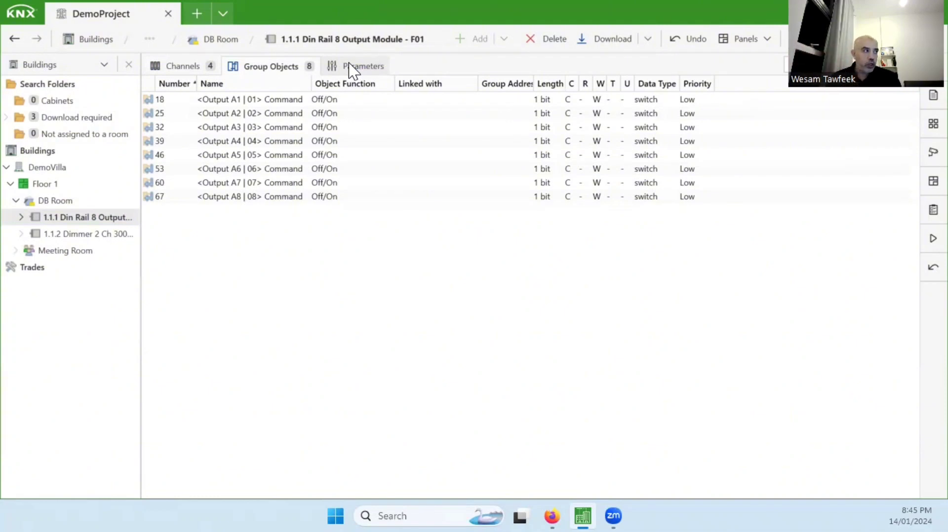
click(353, 68)
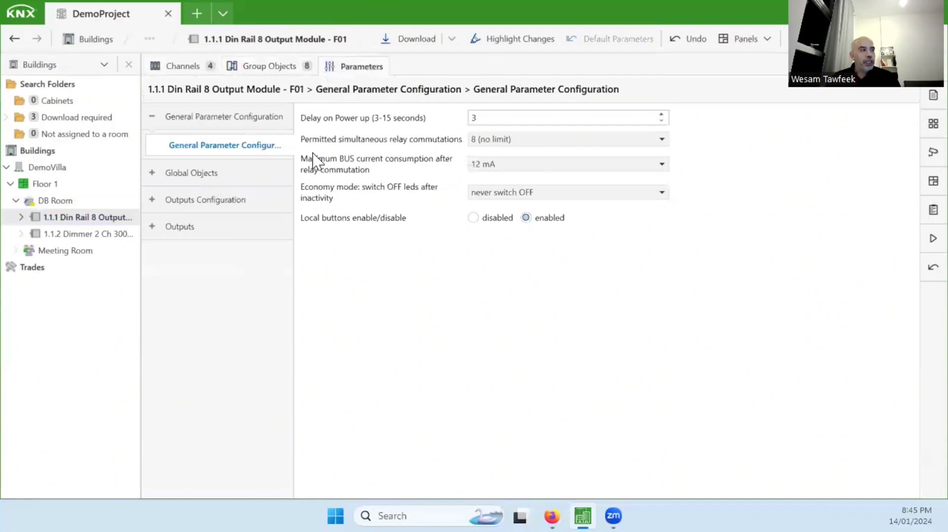
click(526, 48)
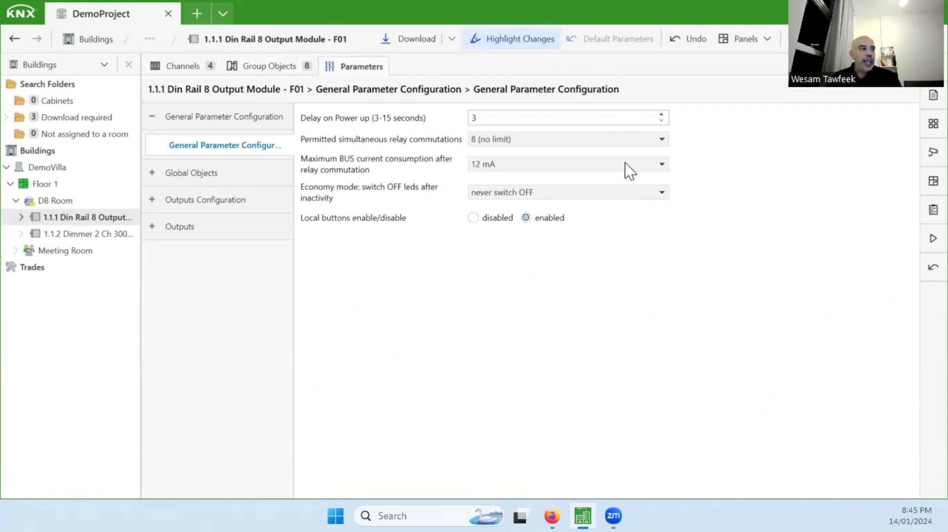
- Set the economy mode for switching off LEDs after inactivity to 2 minutes and restore it to never switch OFF
click(569, 192)
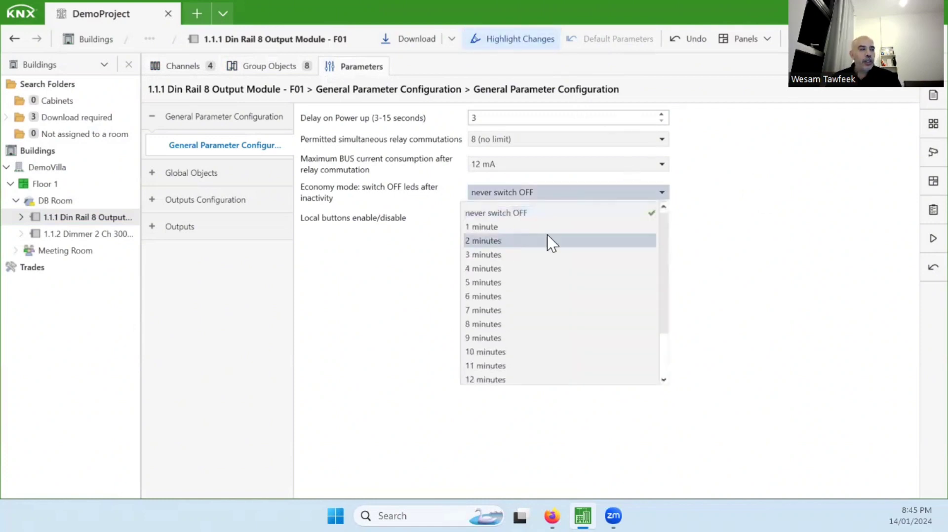
click(508, 241)
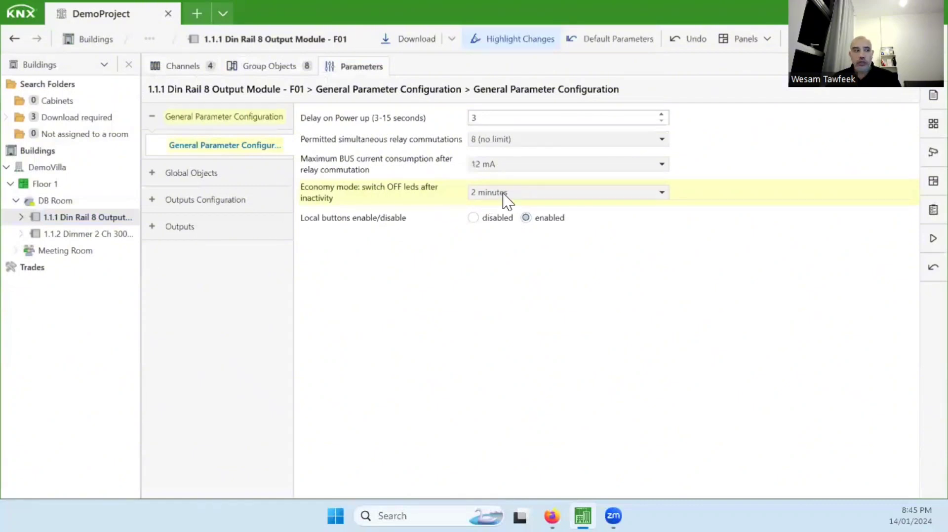
click(529, 198)
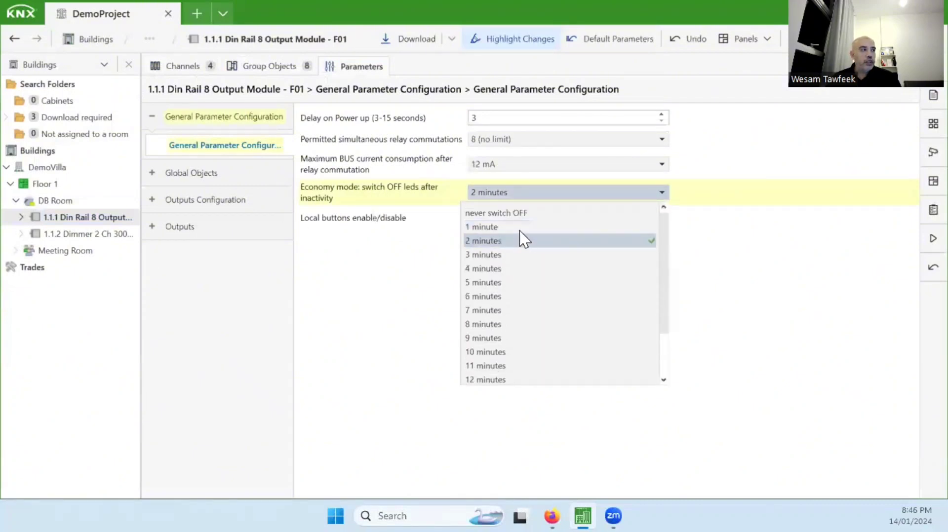
click(527, 213)
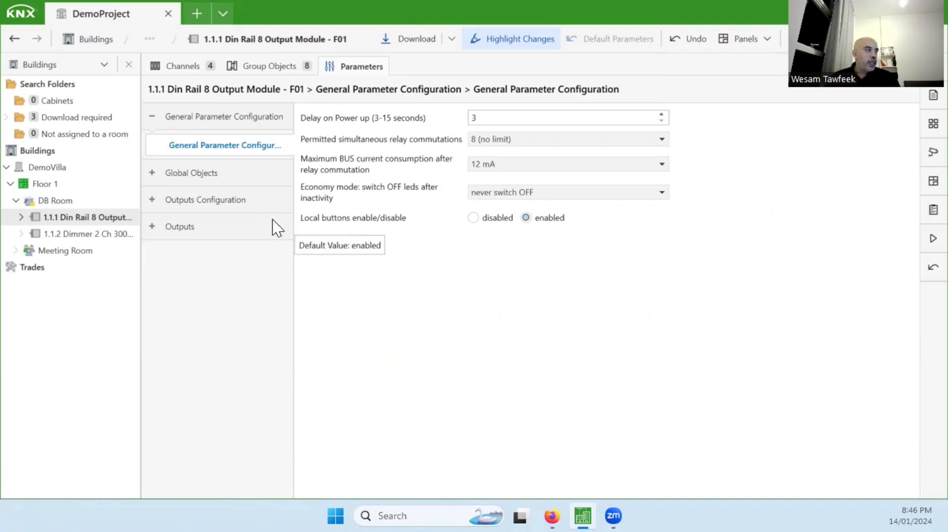
- Review the output module's available output configurations, its list of outputs and its group objects
click(171, 207)
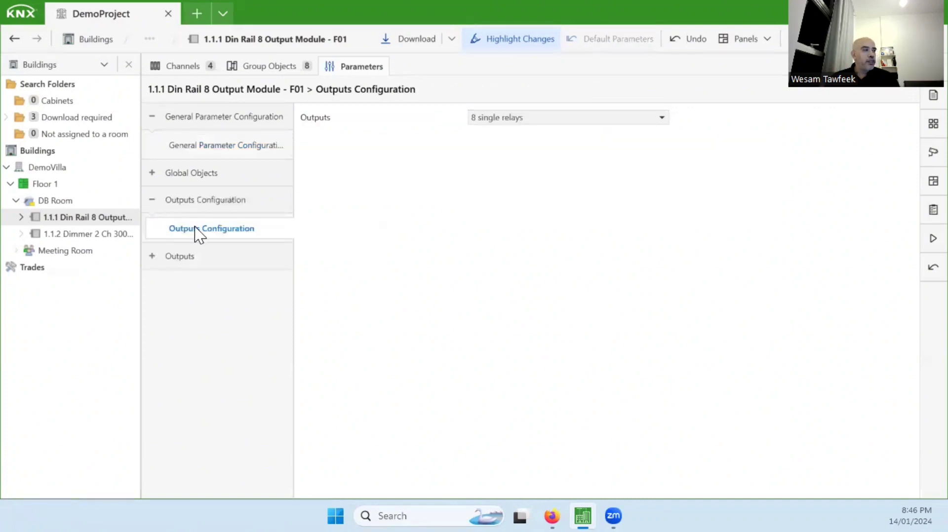
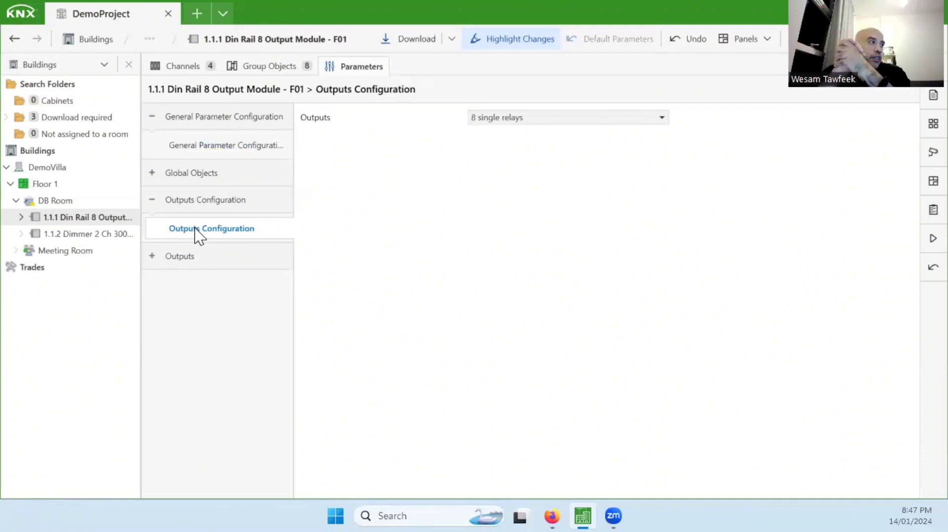
click(582, 119)
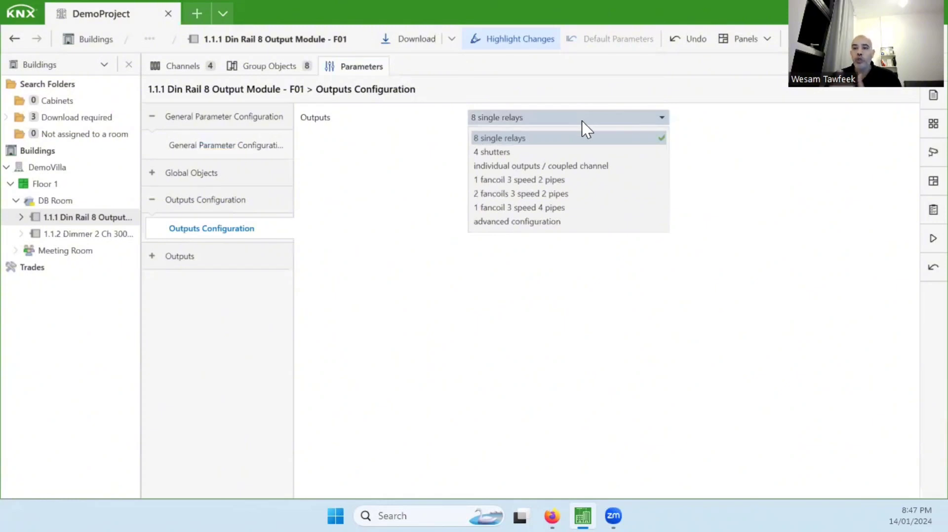
click(583, 123)
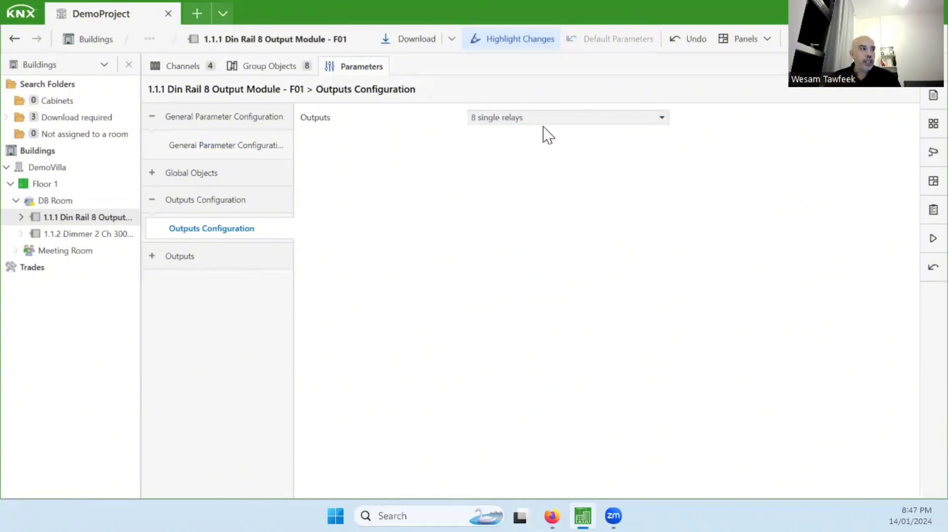
click(152, 258)
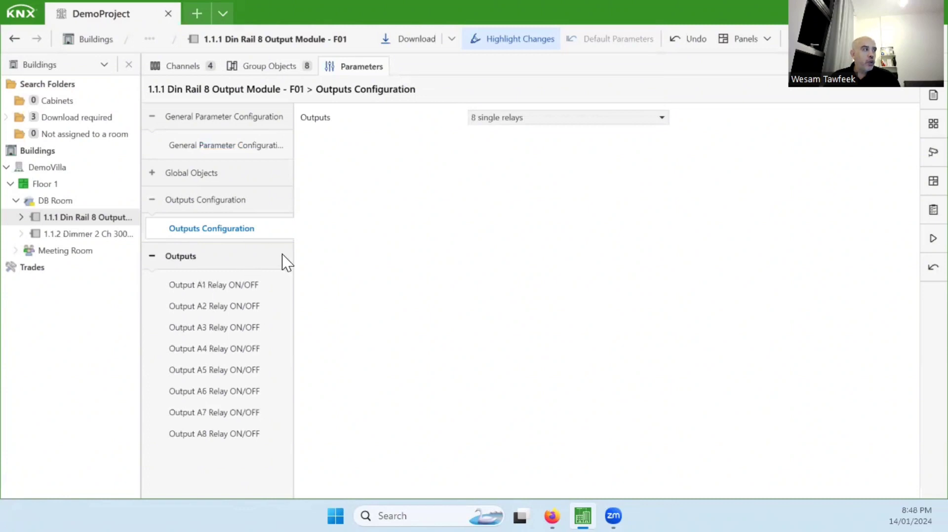
click(286, 64)
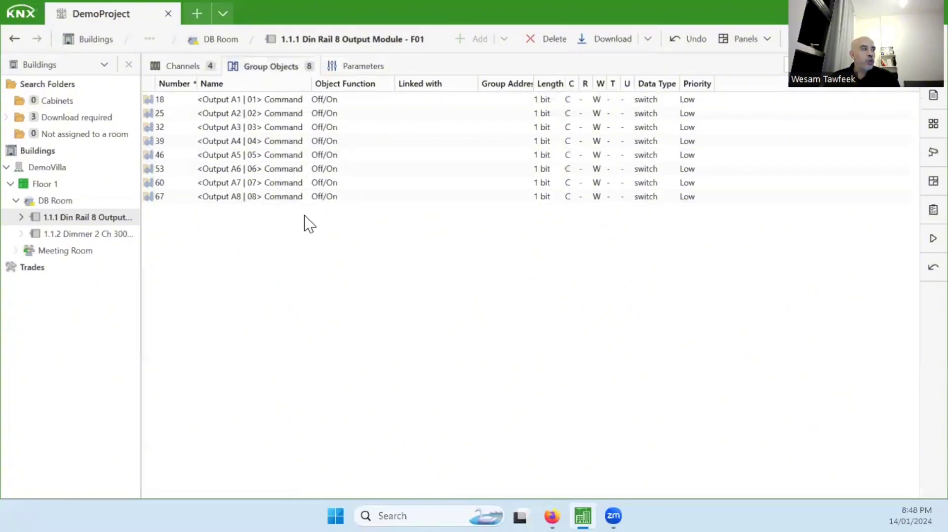
- Set the output module's outputs configuration to 4 shutters
click(372, 68)
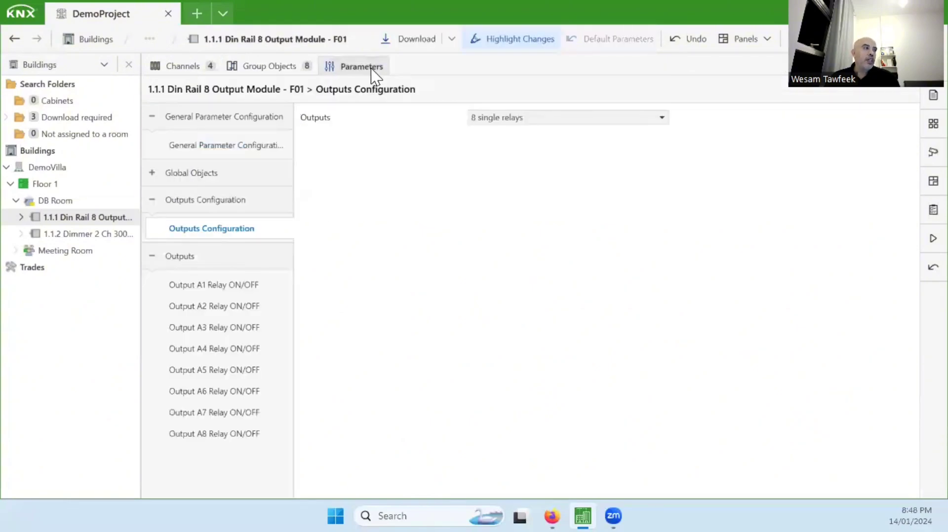
click(562, 113)
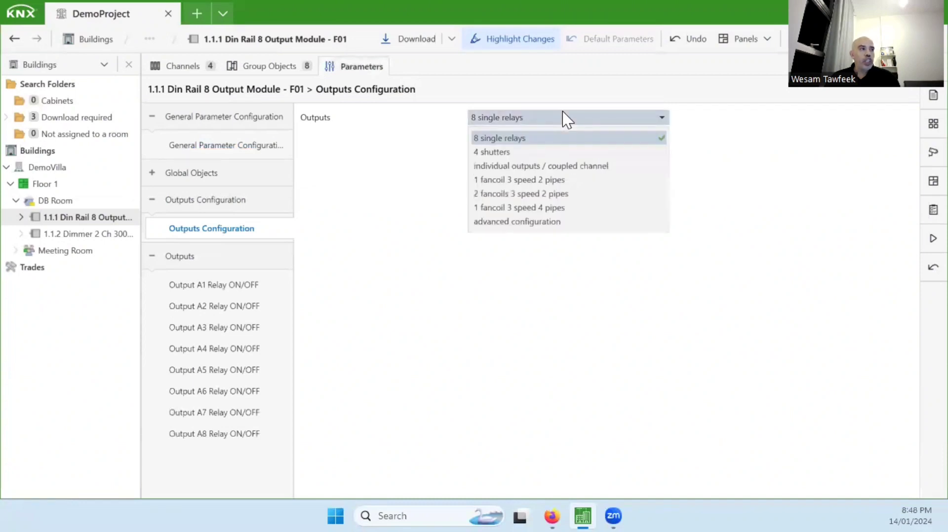
click(518, 153)
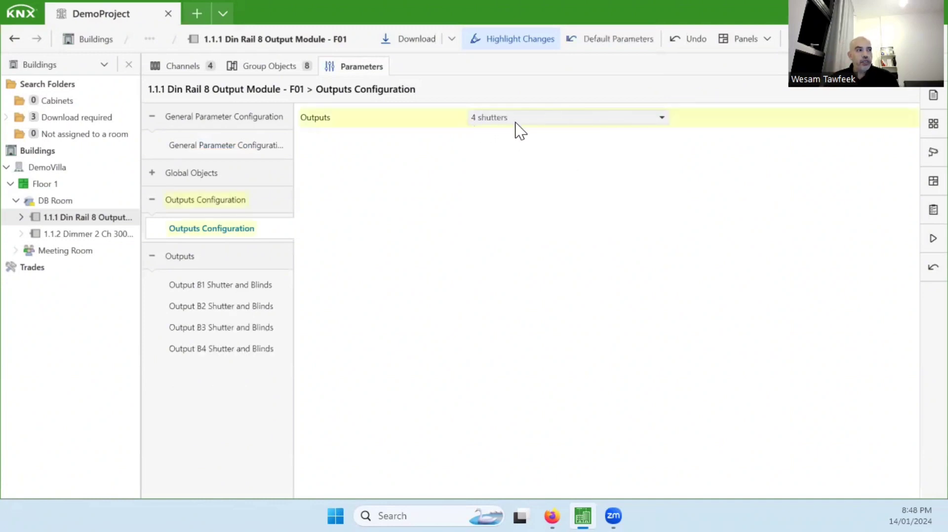
- Examine the Output B1 shutter parameters and the module's group objects, widening the Name column to read the full object names
click(216, 293)
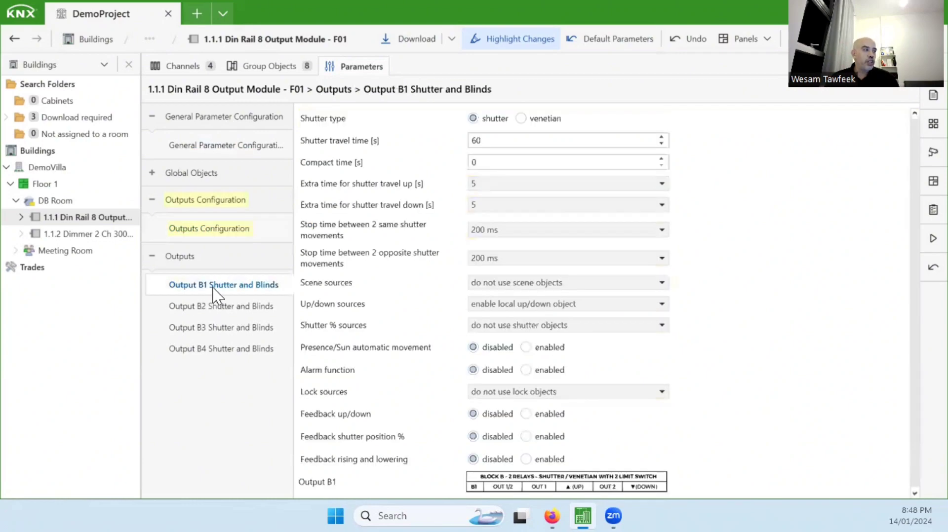
click(294, 72)
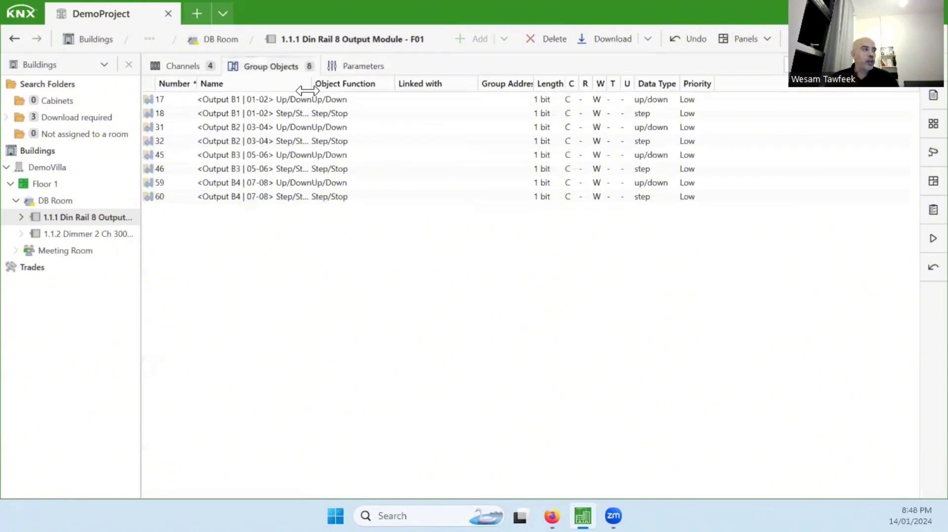
drag(307, 90, 353, 89)
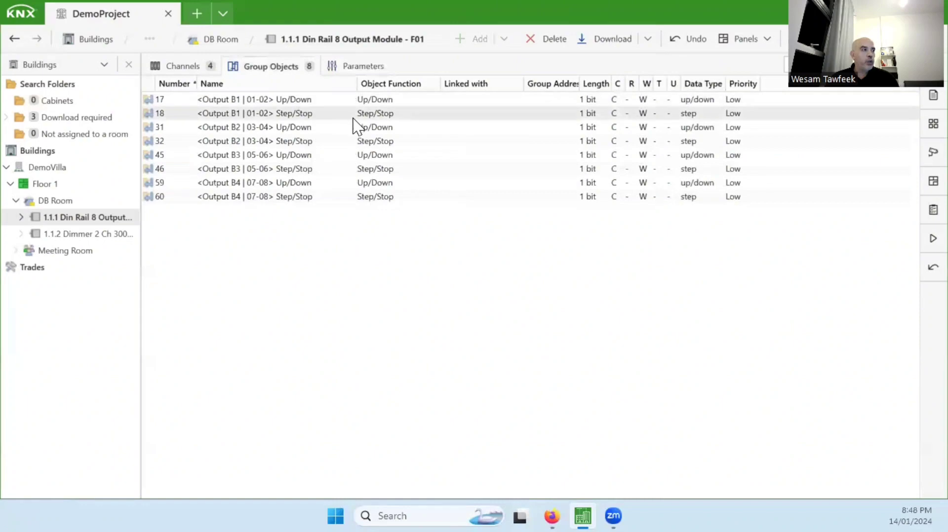
click(371, 72)
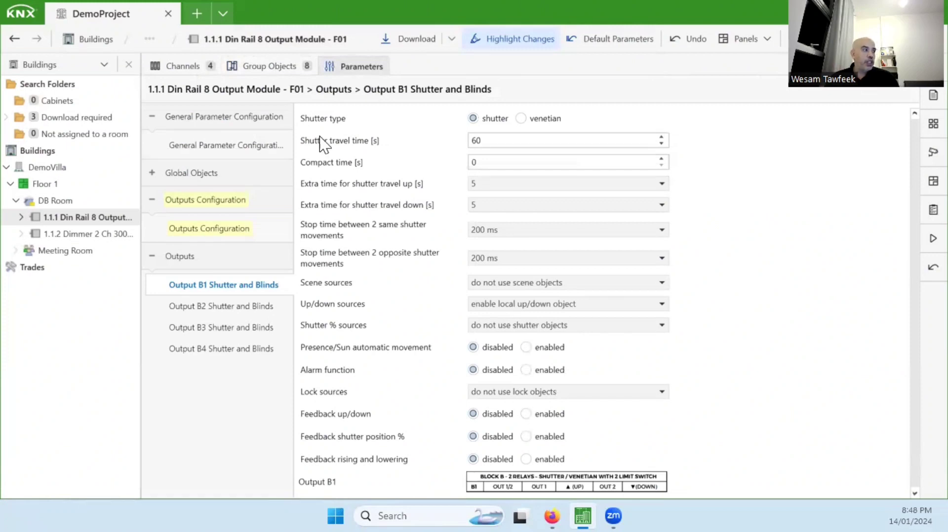
- Set the outputs configuration to individual outputs / coupled channel and make outputs 07-08 coupled, keeping shutter as the B4 type
click(238, 229)
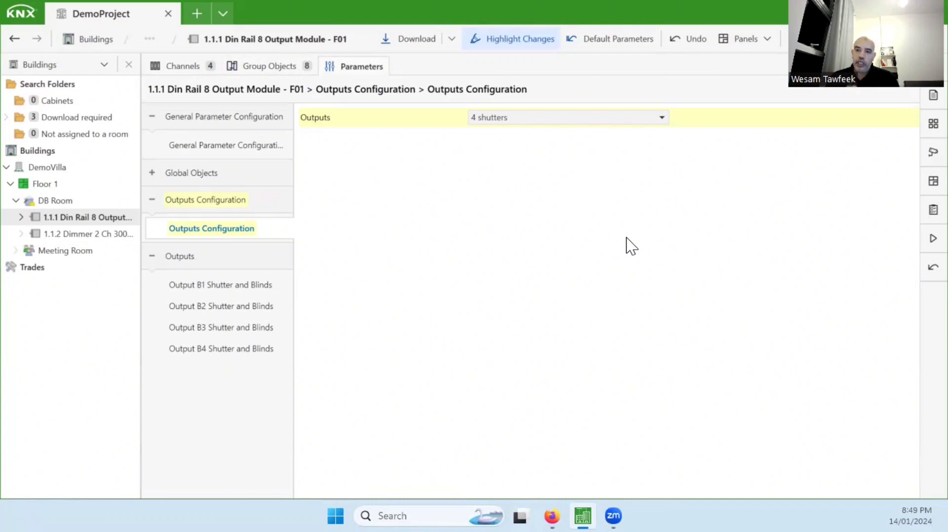
click(622, 122)
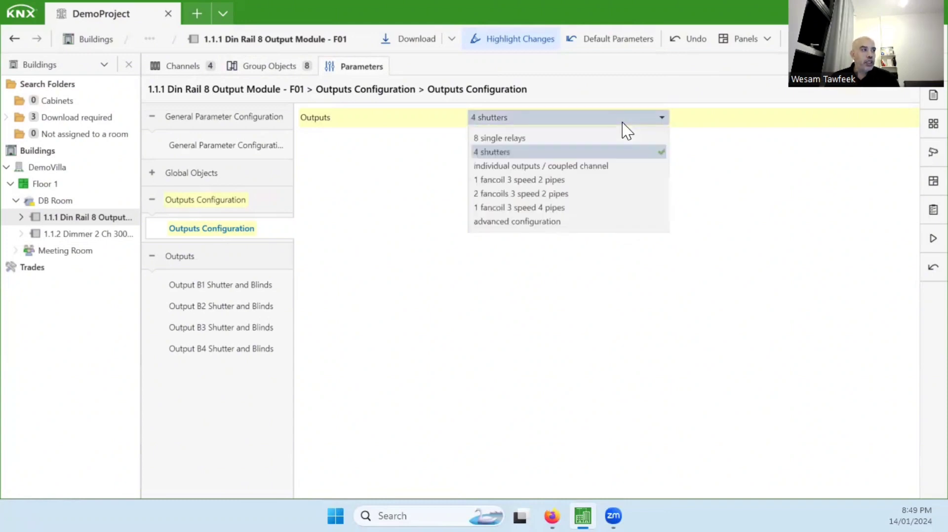
click(554, 167)
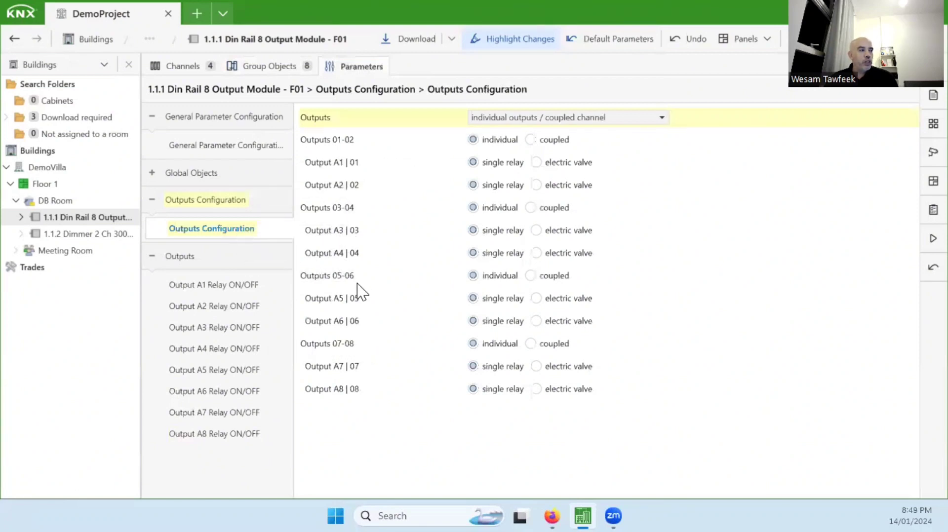
click(531, 344)
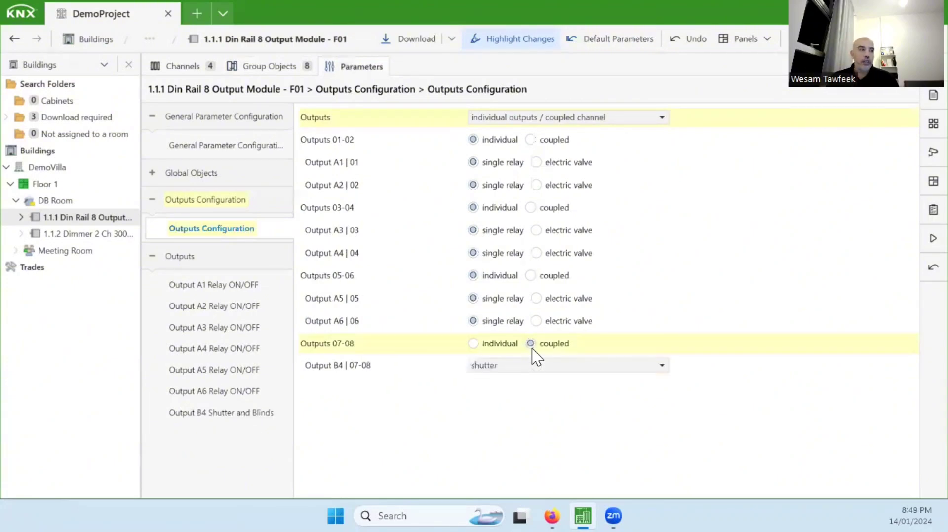
click(618, 367)
click(618, 366)
- Check the output module's group objects and the relay parameters of Output A4
click(302, 69)
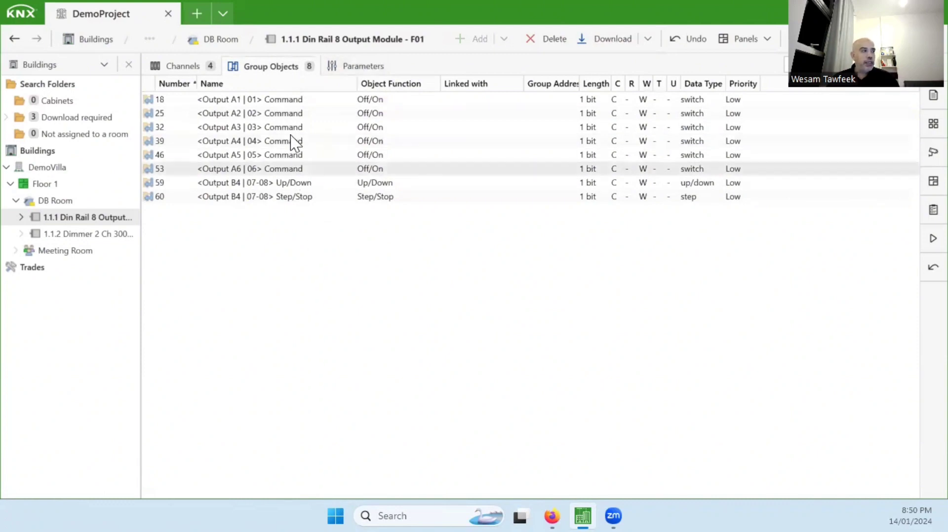
click(339, 68)
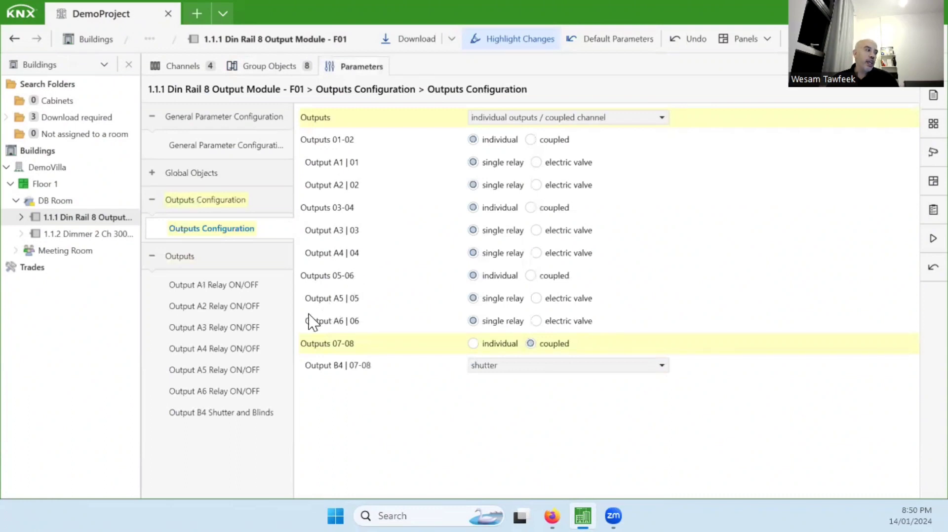
click(236, 348)
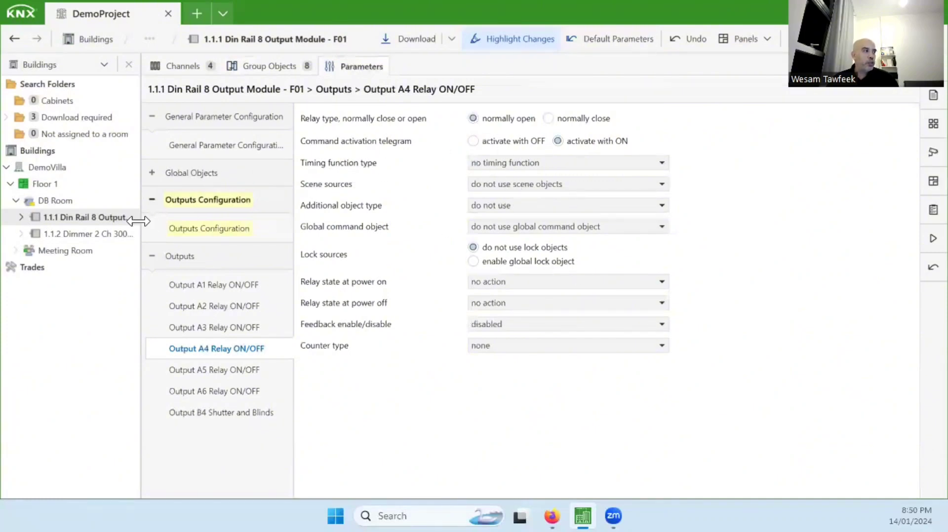
- Enable channel 2 of the 1.1.2 Dimmer 2 Ch 300W A02 to review its channel pages and group objects, and disable it again
click(120, 234)
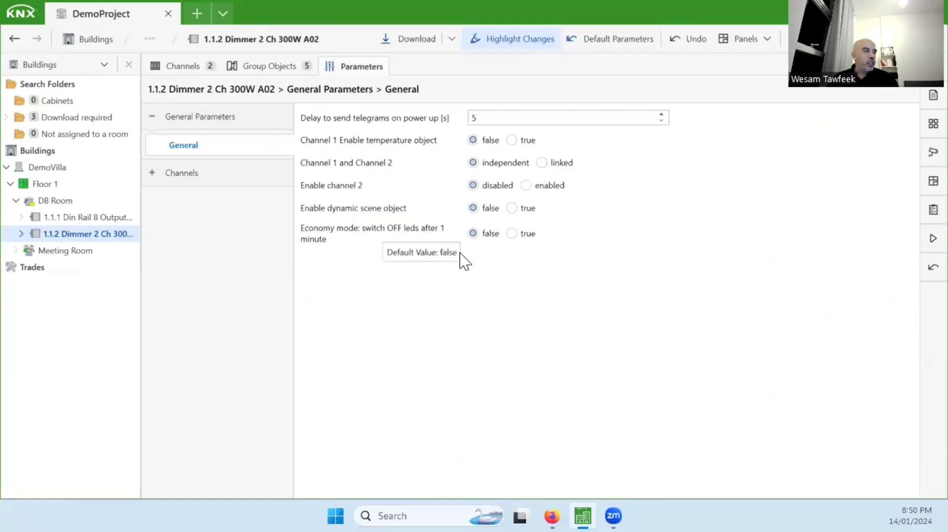
click(526, 186)
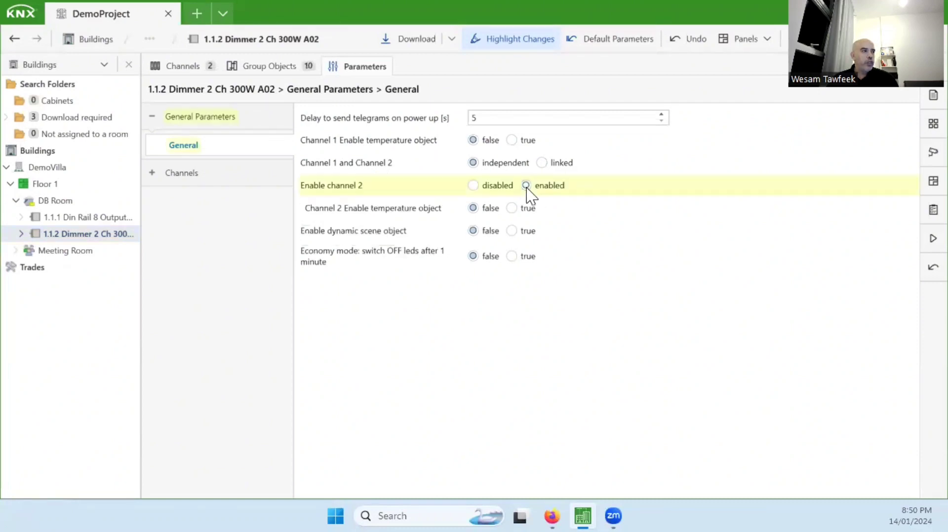
click(155, 178)
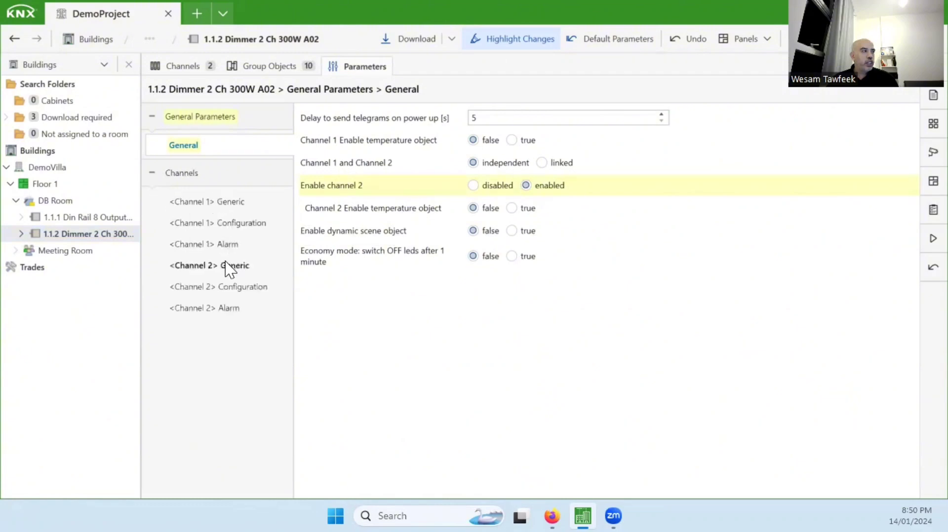
click(297, 66)
click(362, 67)
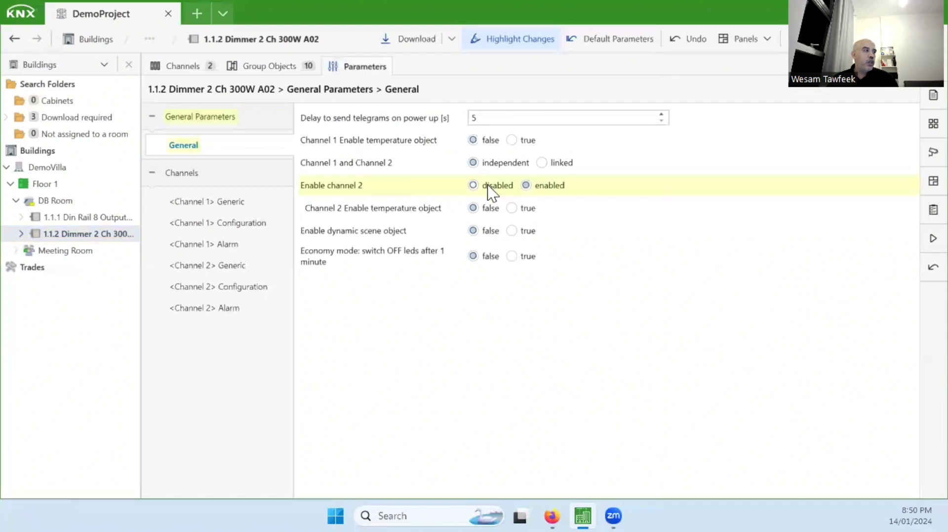
click(473, 186)
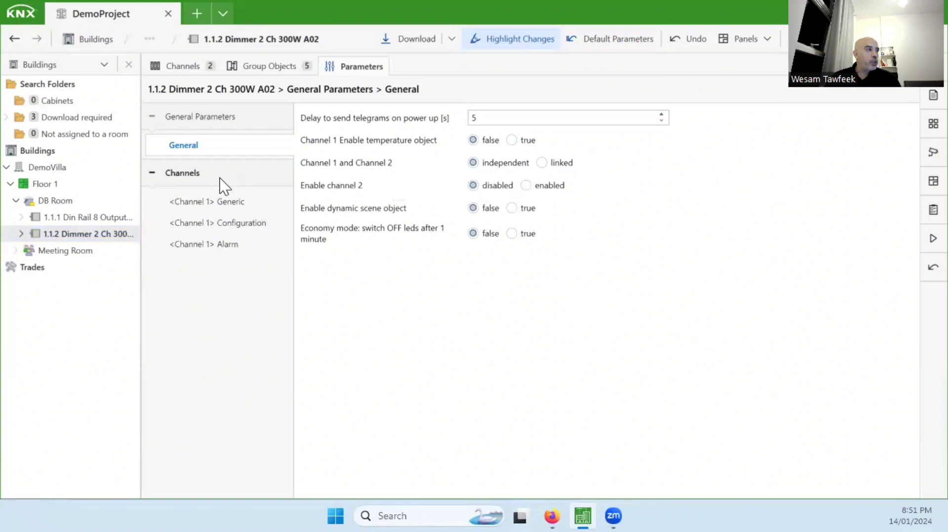
- Enable the local button in the generic parameters of the dimmer's Channel 1
click(204, 202)
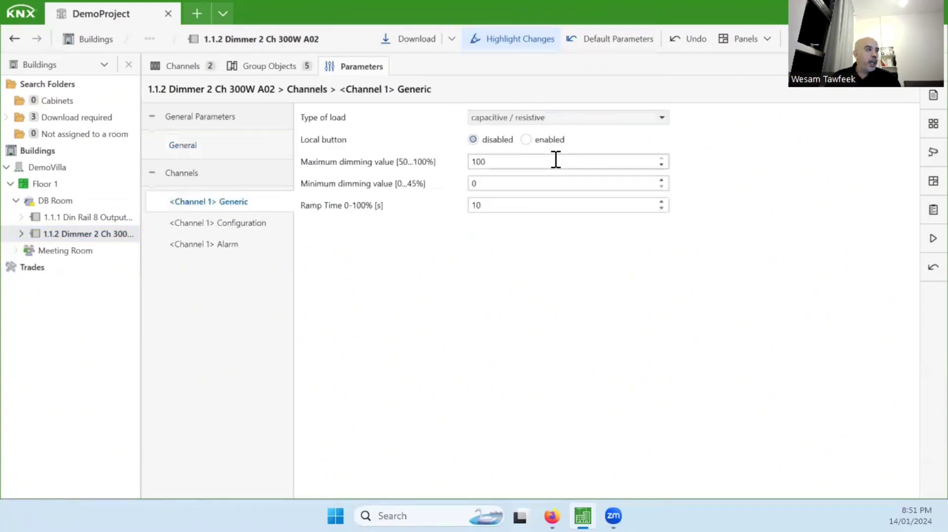
click(526, 139)
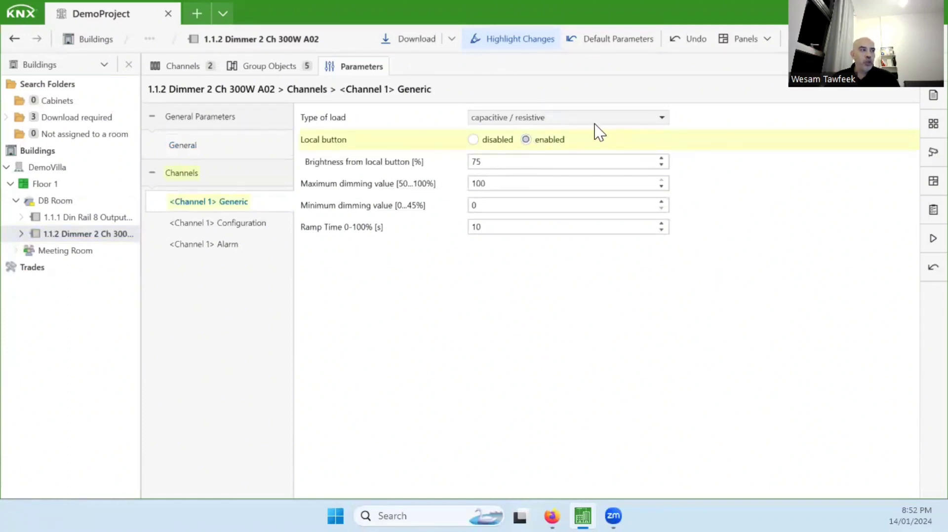
- Review the dimmer's load type options, the Channel 1 configuration parameters and the group objects
click(585, 128)
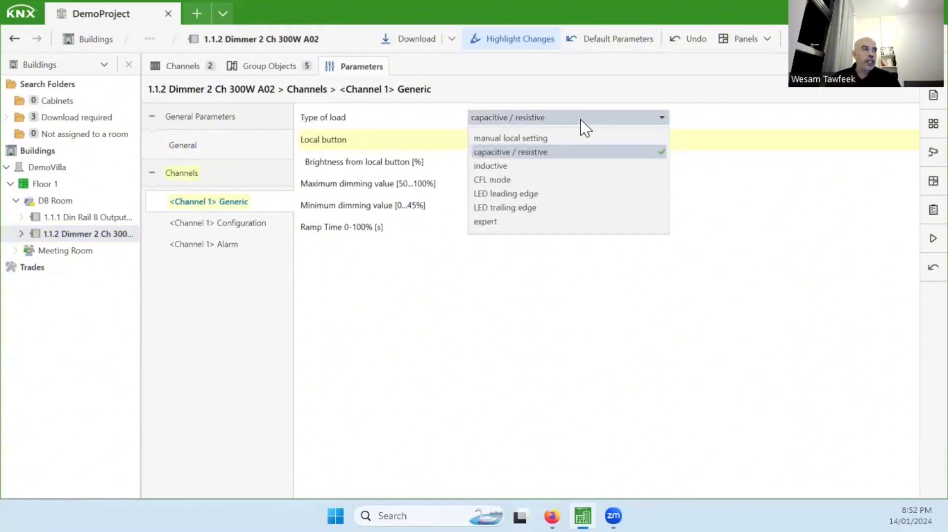
click(737, 265)
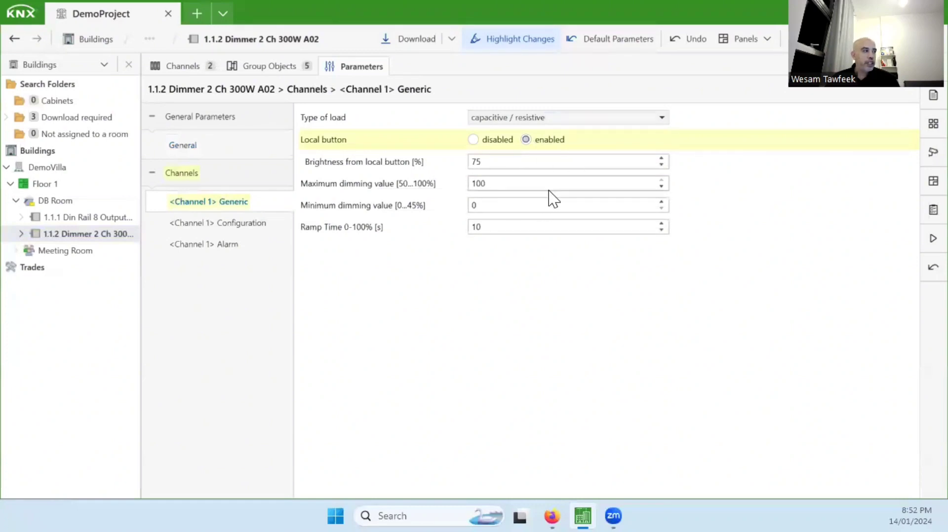
click(277, 228)
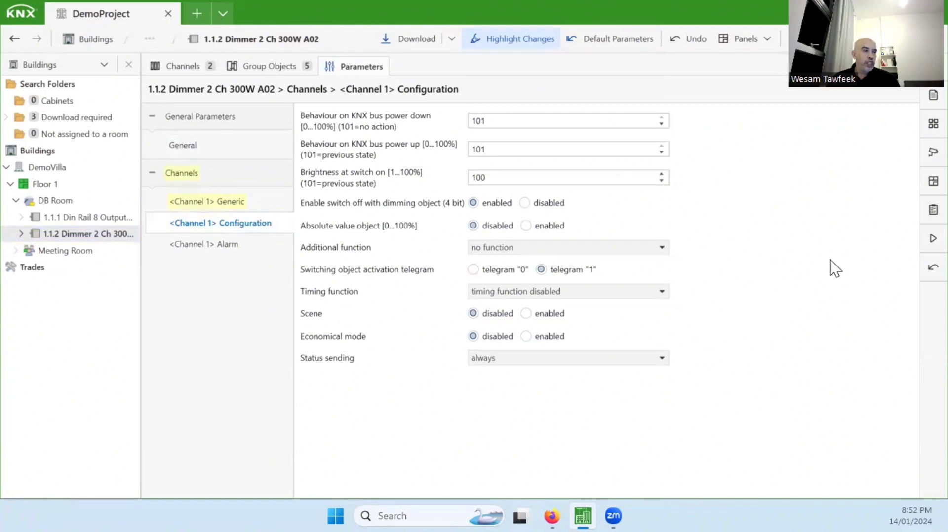
click(270, 66)
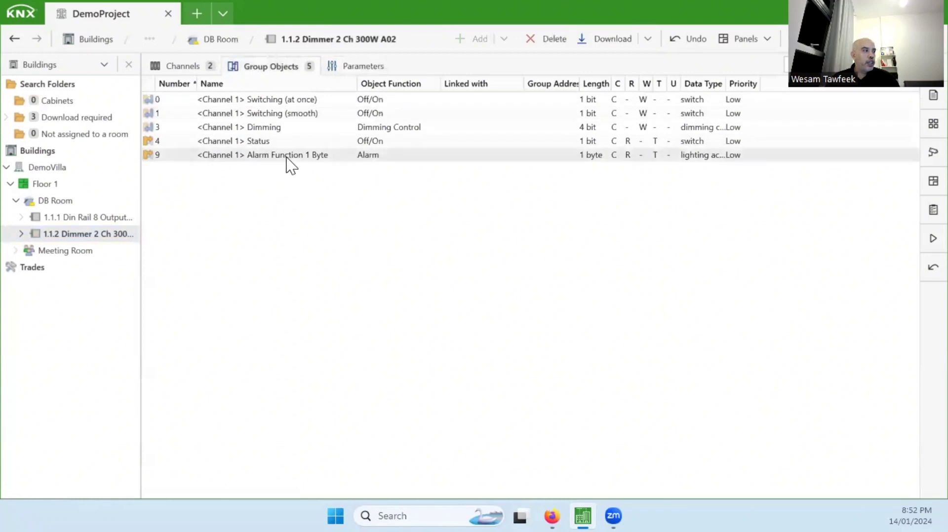
click(364, 67)
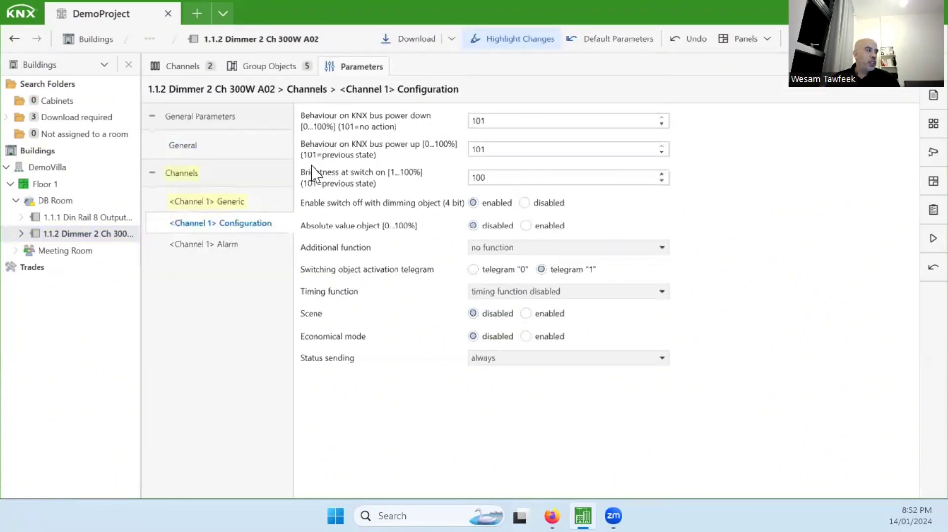
- Set the alarm object of the dimmer's Channel 1 to disabled and check the group objects
click(231, 246)
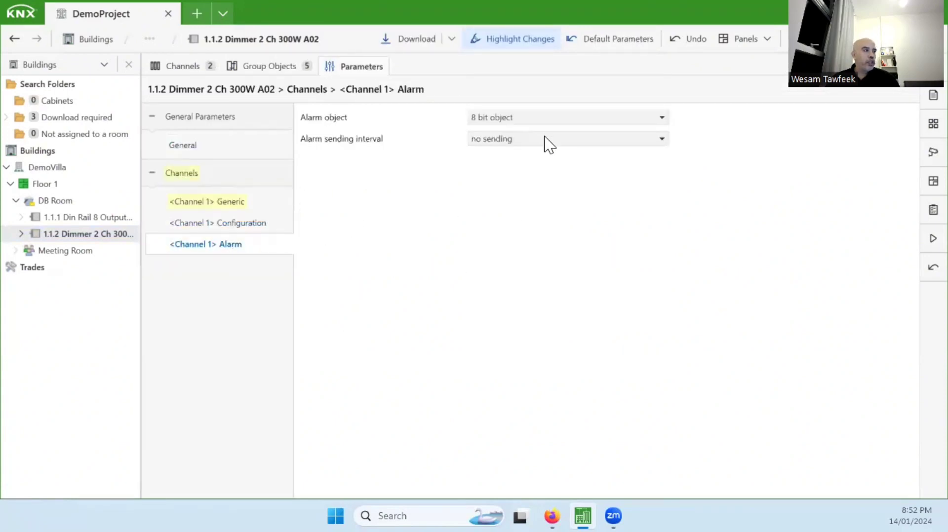
click(547, 118)
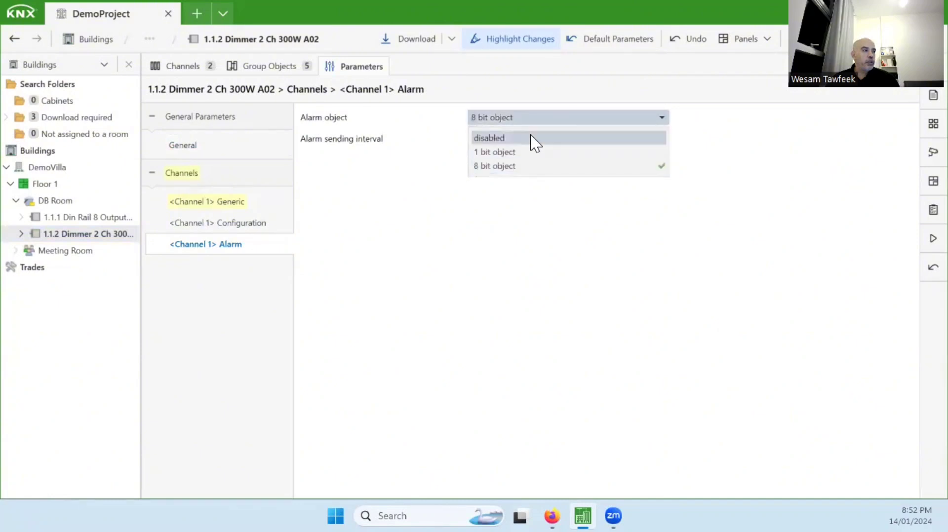
click(536, 140)
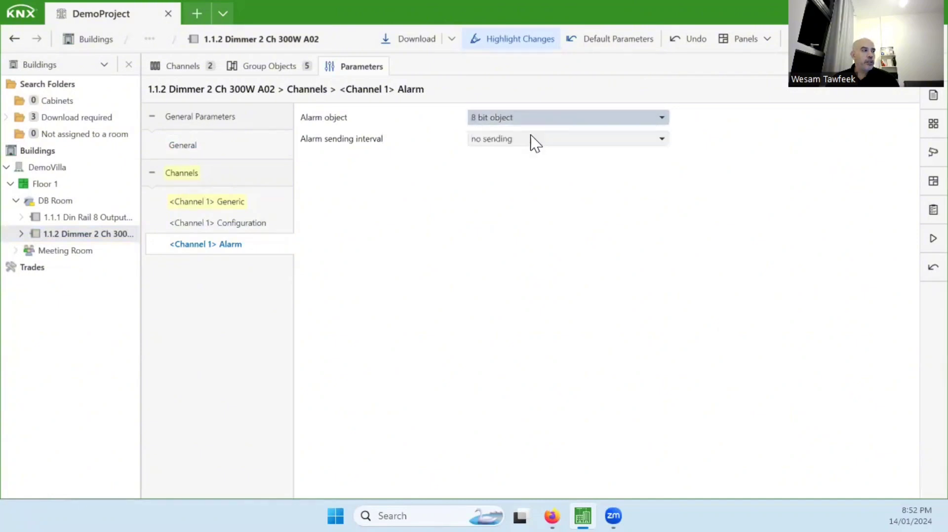
click(293, 69)
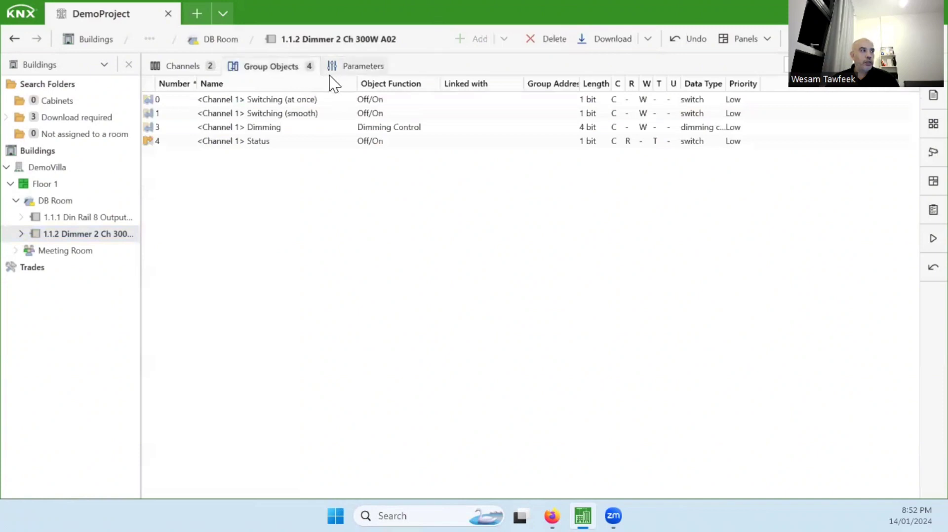
click(378, 69)
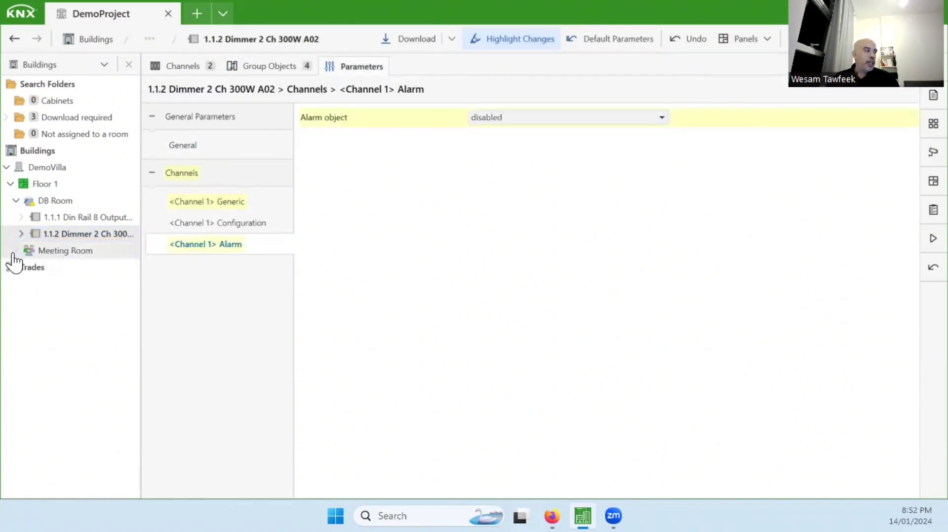
- Set the function of Channel 1 and Channel 2 to Nothing on the Meeting Room's 1.1.3 Minipad and check its group objects
click(15, 252)
click(75, 267)
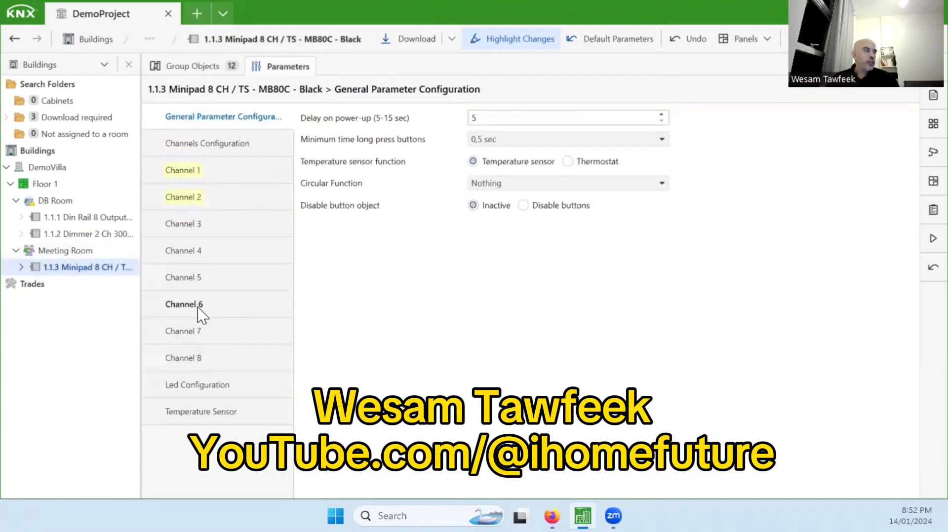
click(202, 171)
click(554, 120)
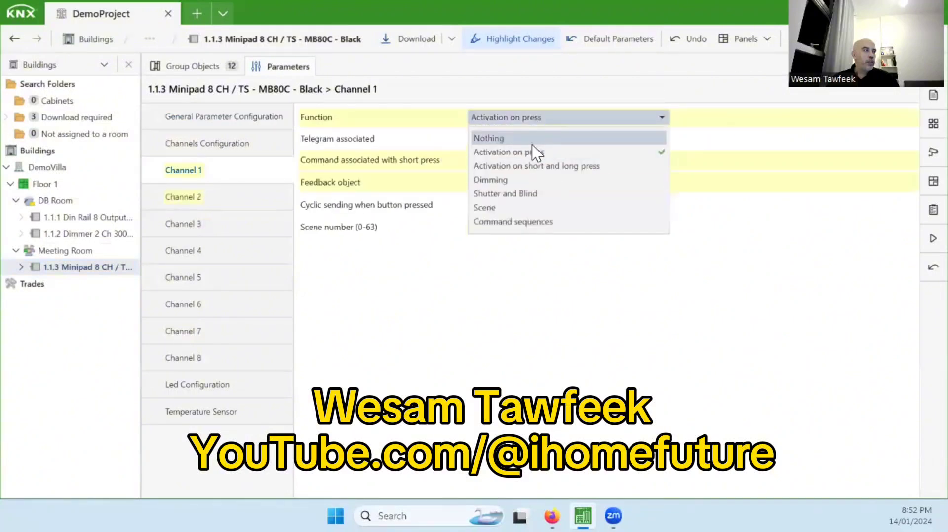
click(533, 141)
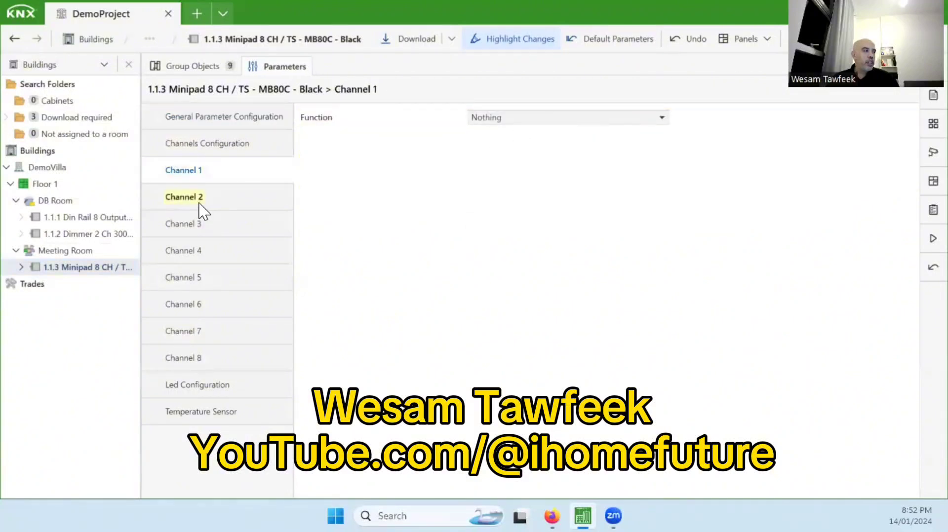
click(200, 202)
click(574, 120)
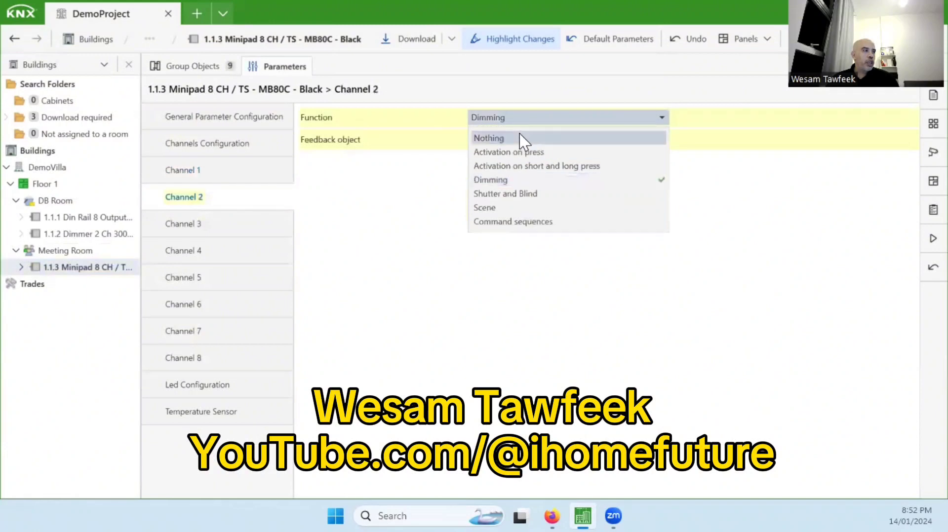
click(457, 155)
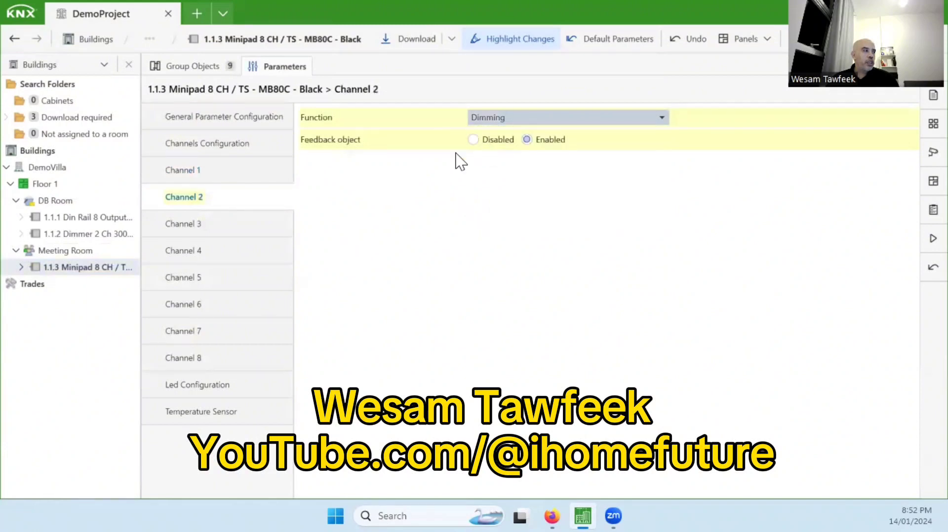
click(220, 70)
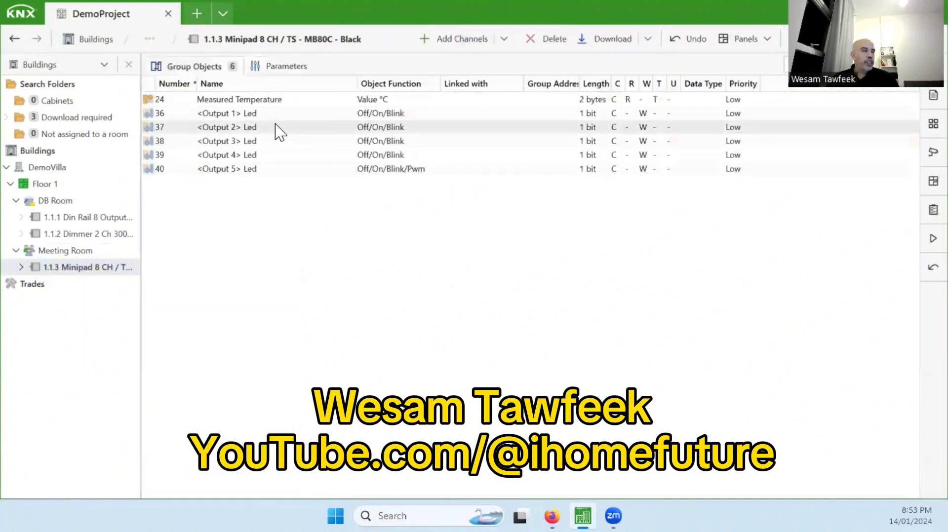
click(287, 68)
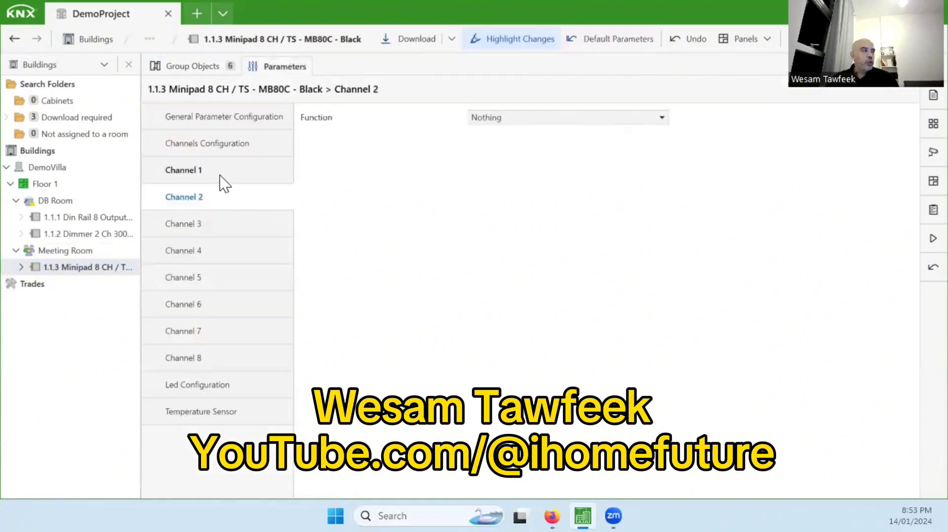
- Try the Activation on press and Dimming functions on the Minipad's Channel 1
click(213, 182)
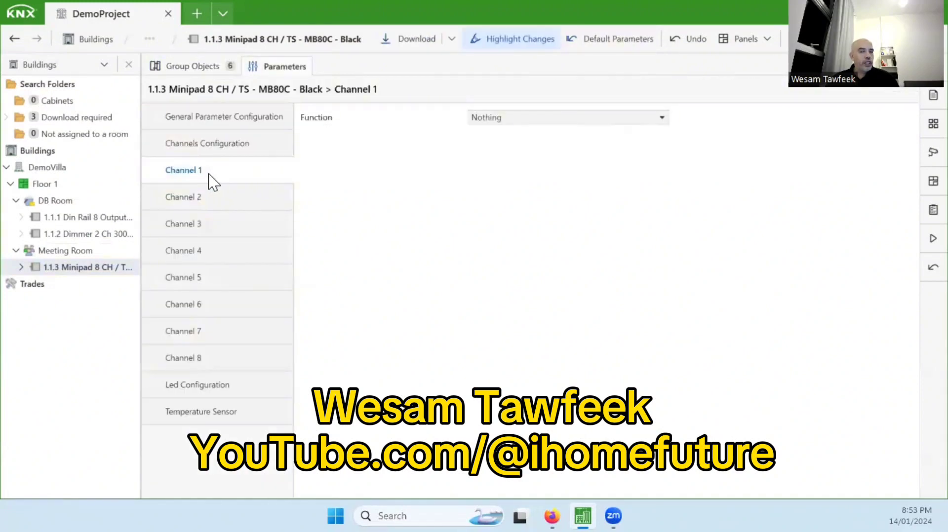
click(537, 120)
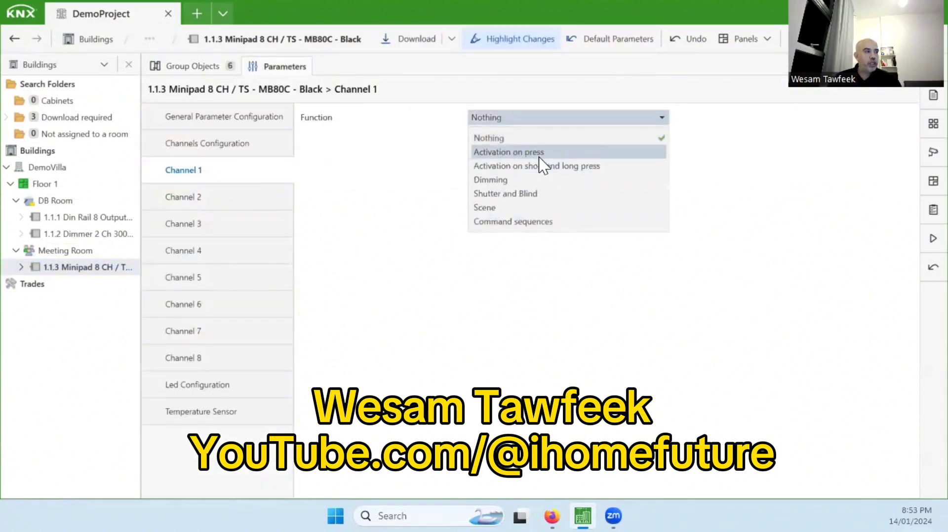
click(542, 153)
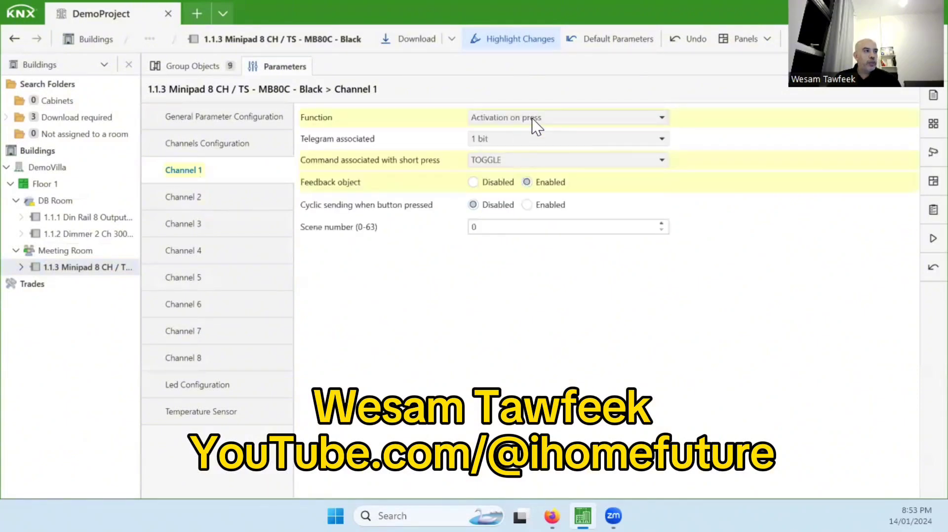
click(533, 119)
click(514, 180)
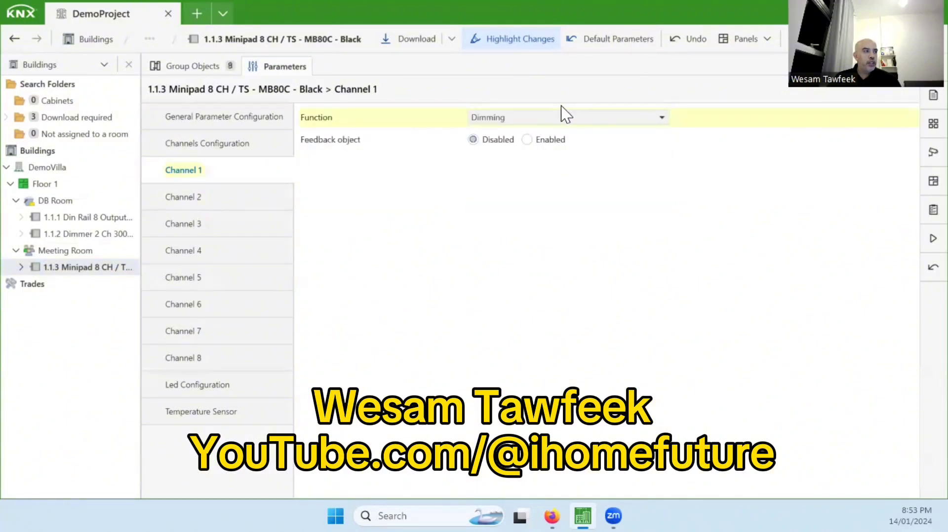
- Set the Minipad's Channel 1 function to Shutter and Blind and check the resulting group objects
click(553, 121)
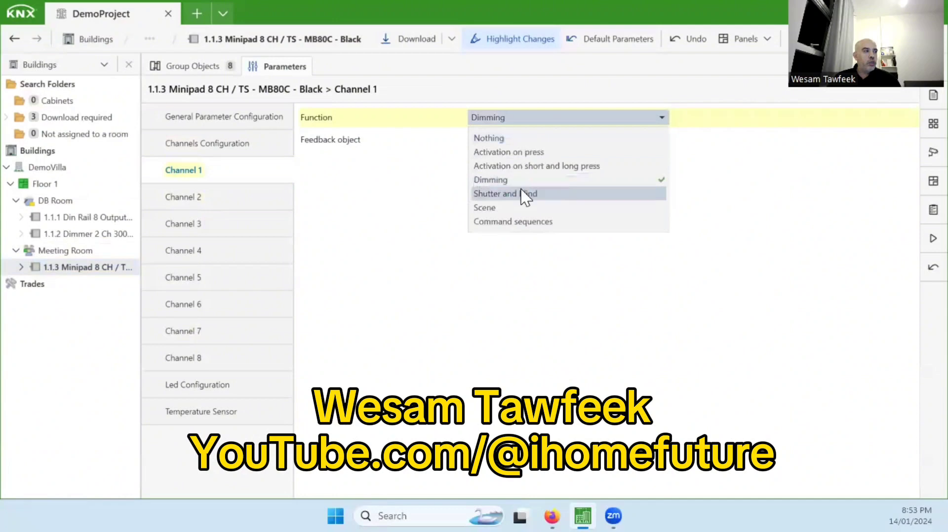
click(524, 194)
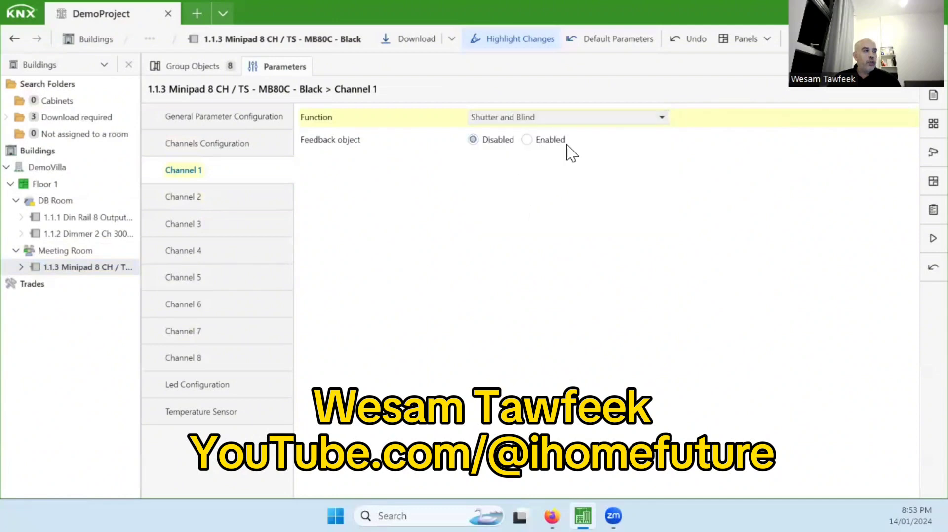
click(229, 69)
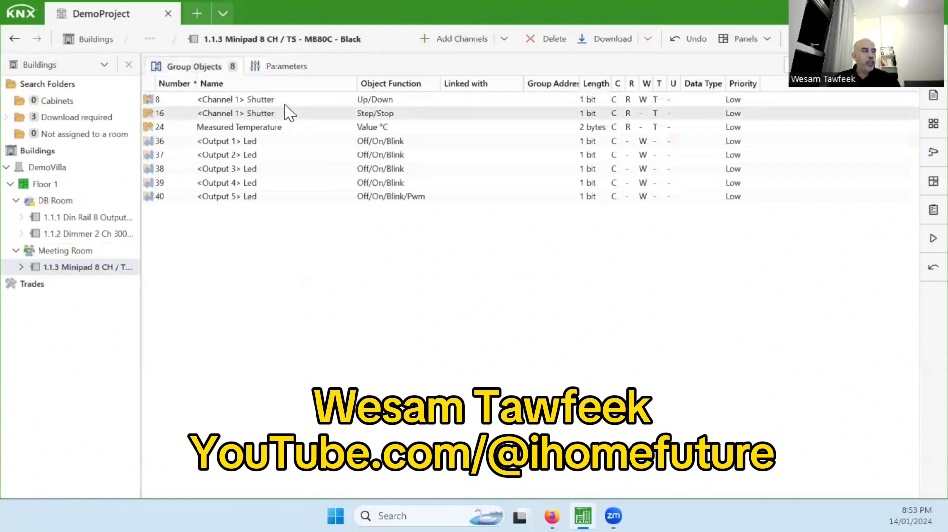
click(286, 68)
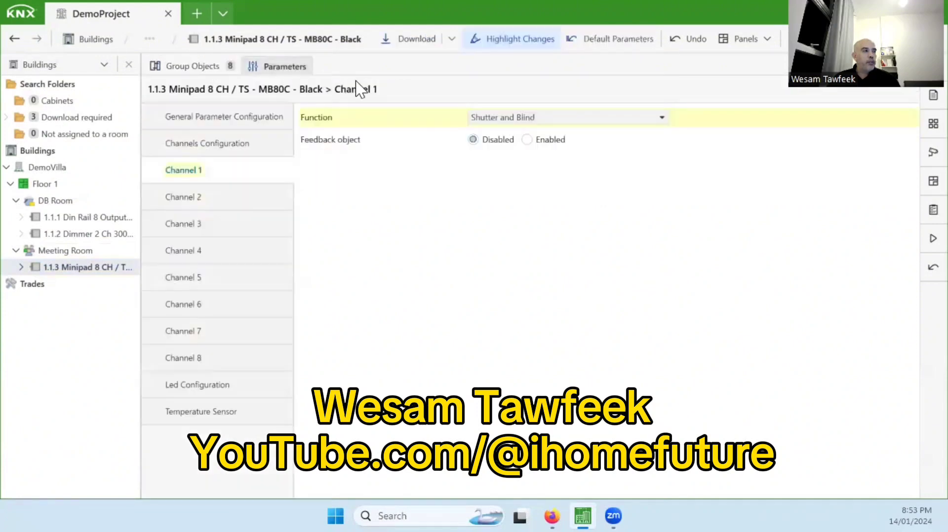
- Change the Minipad's Channel 1 function to Activation on press and check its group objects for comparison
click(556, 122)
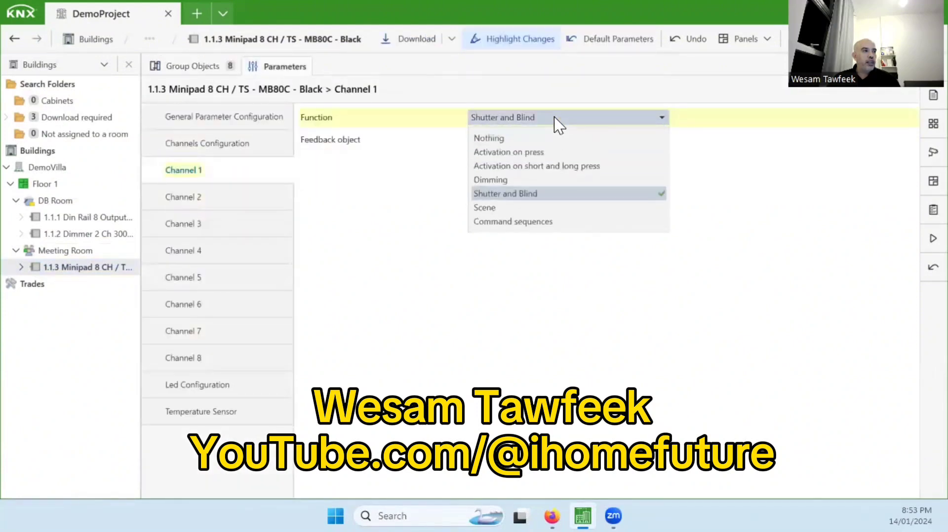
click(524, 153)
click(212, 70)
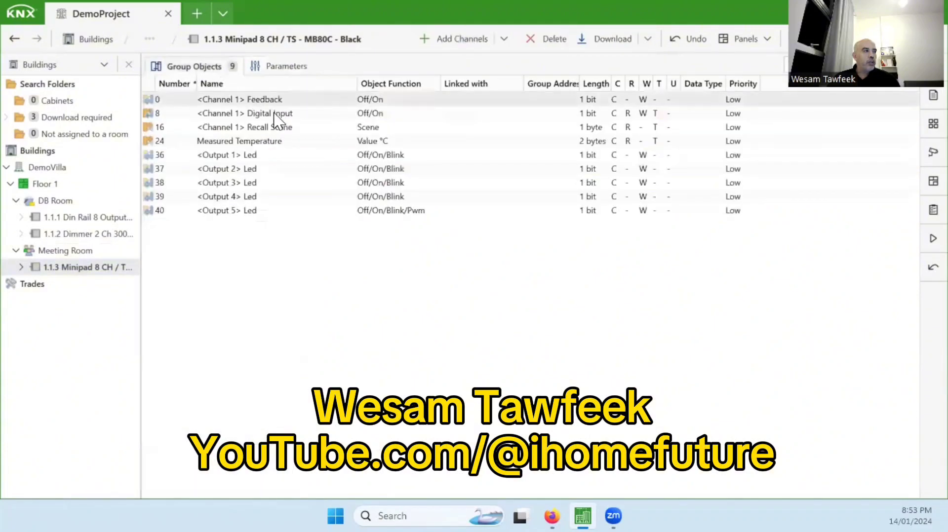
click(291, 69)
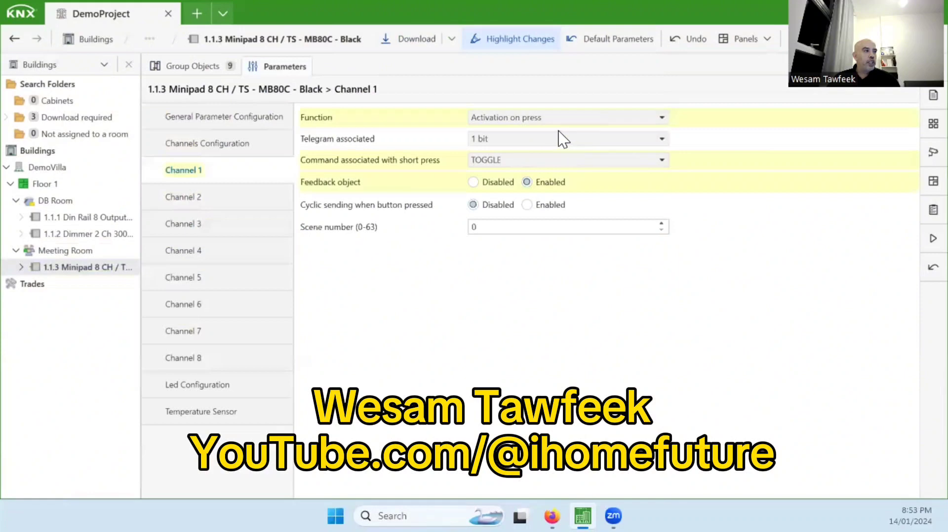
- Switch the Minipad's Channel 1 back to the Shutter and Blind function and review its shutter group objects
click(548, 119)
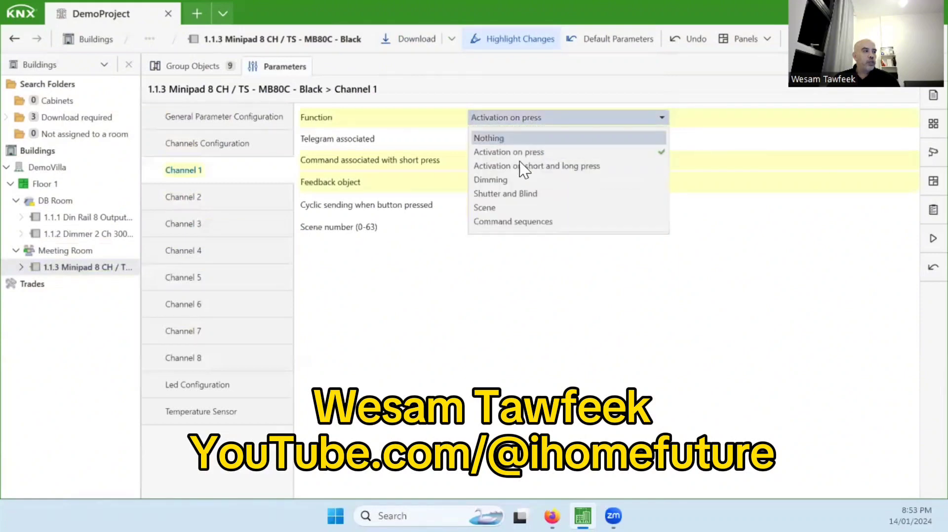
click(503, 192)
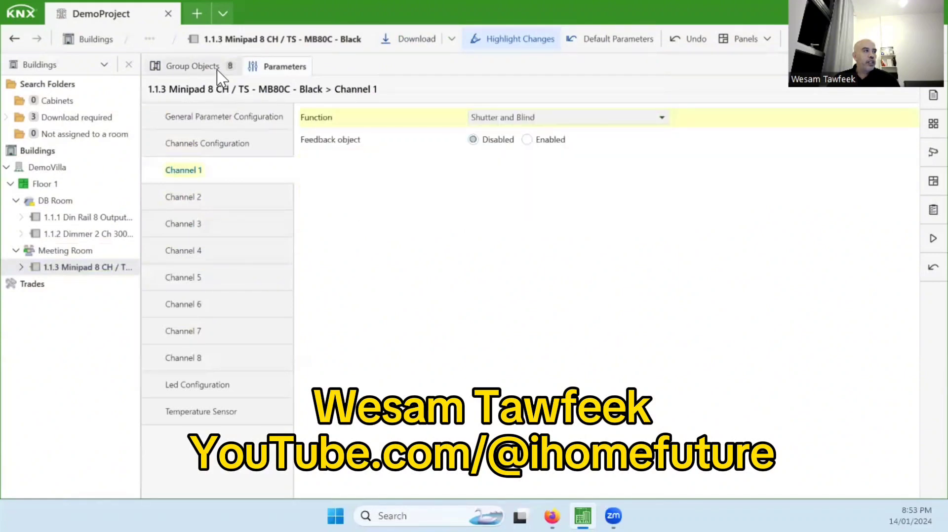
click(217, 70)
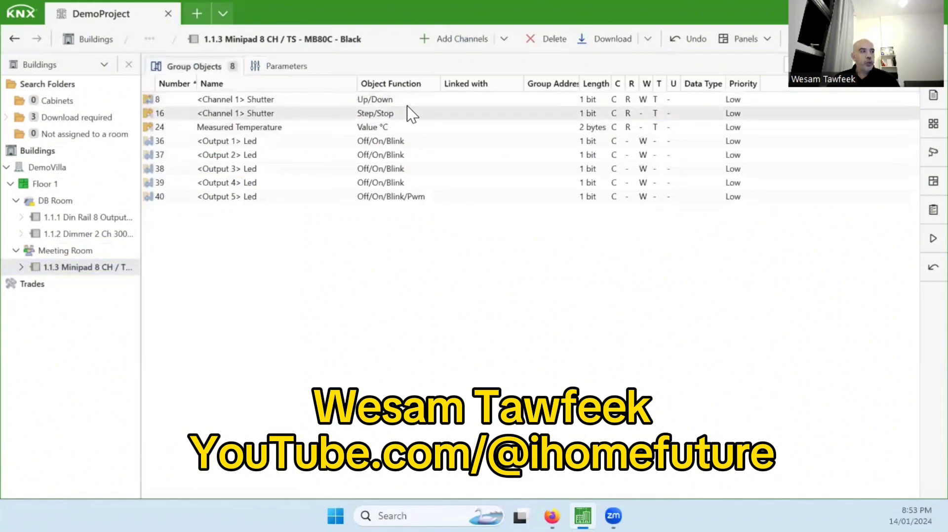
click(286, 66)
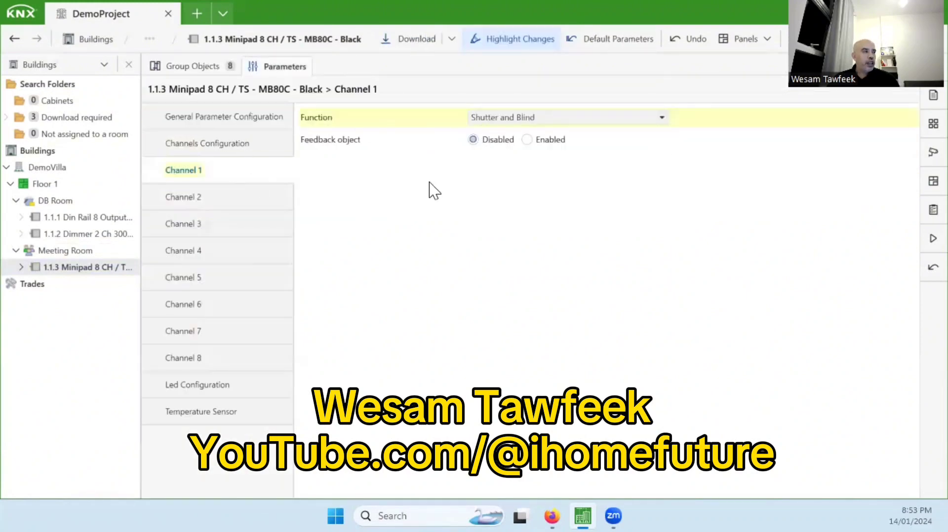